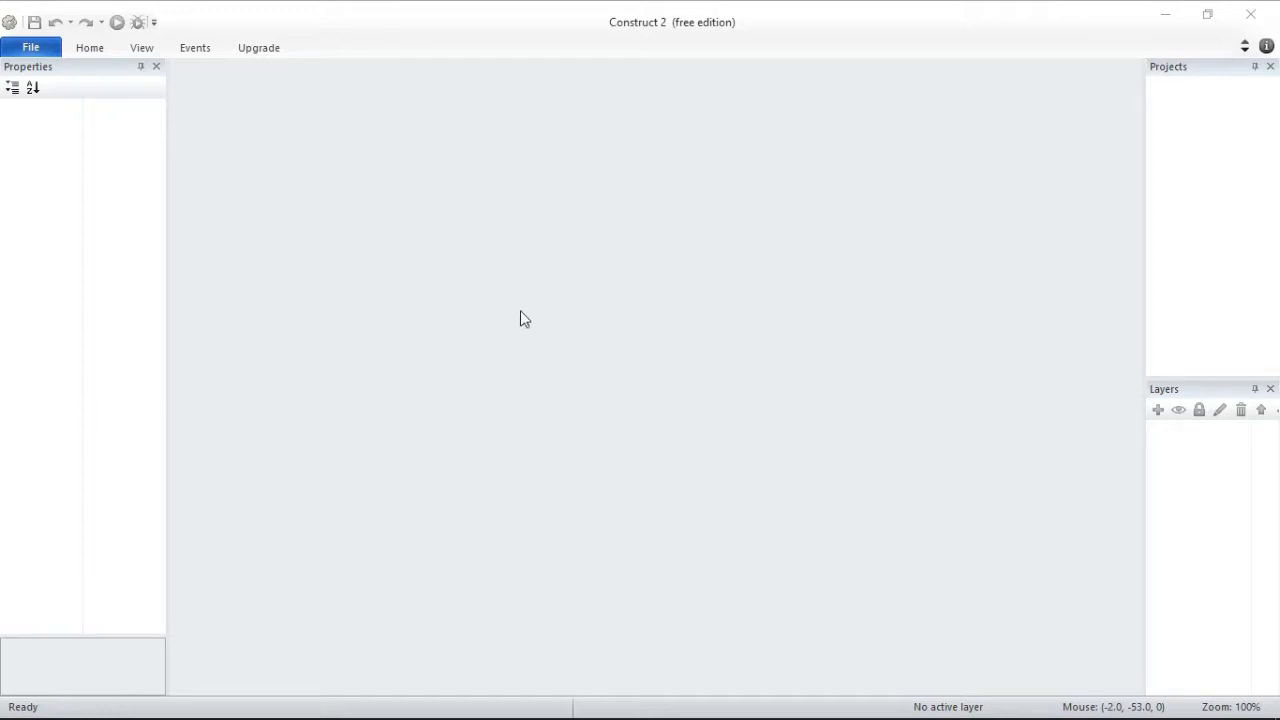
# Create a new empty project with default settings.
pyautogui.click(31, 50)
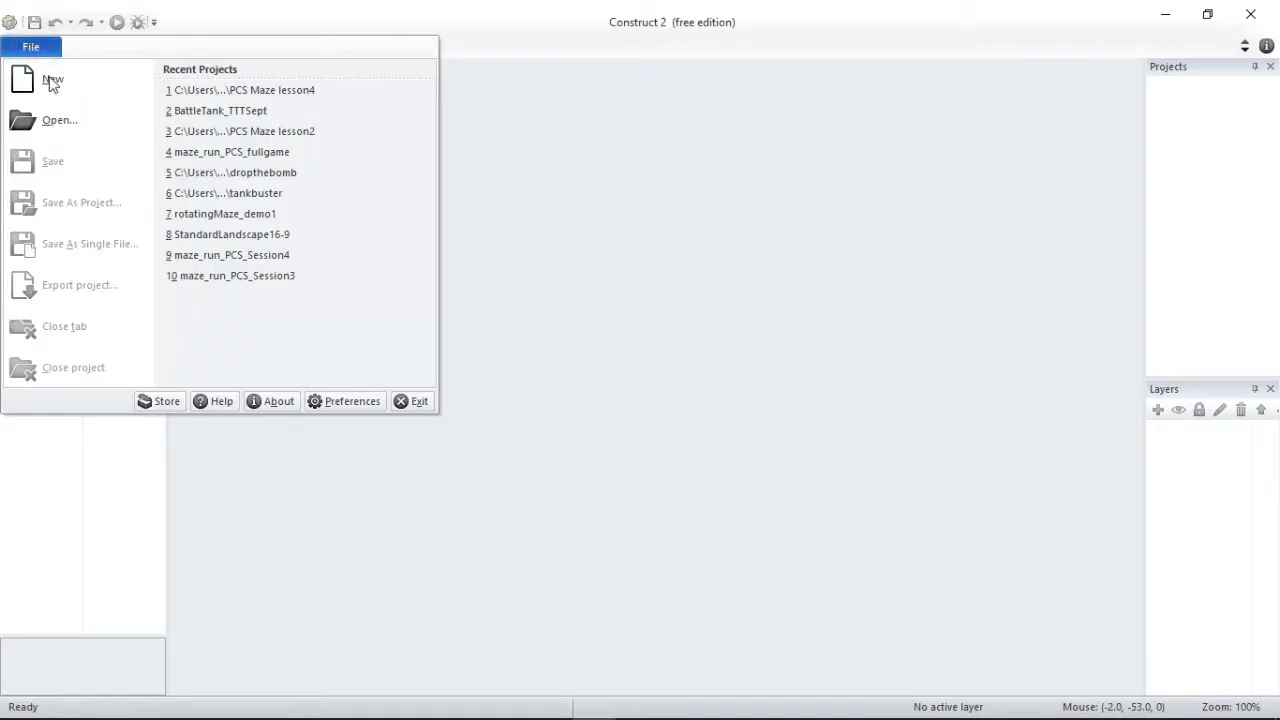
pyautogui.click(58, 84)
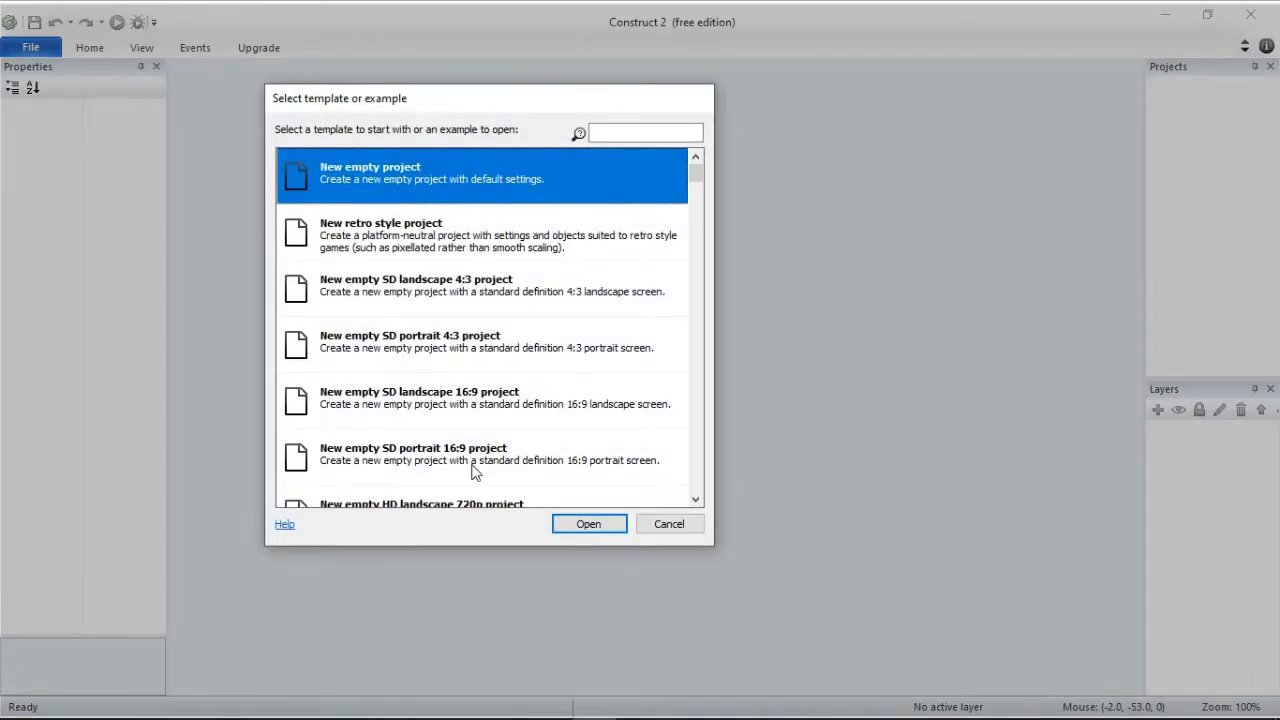
pyautogui.click(599, 526)
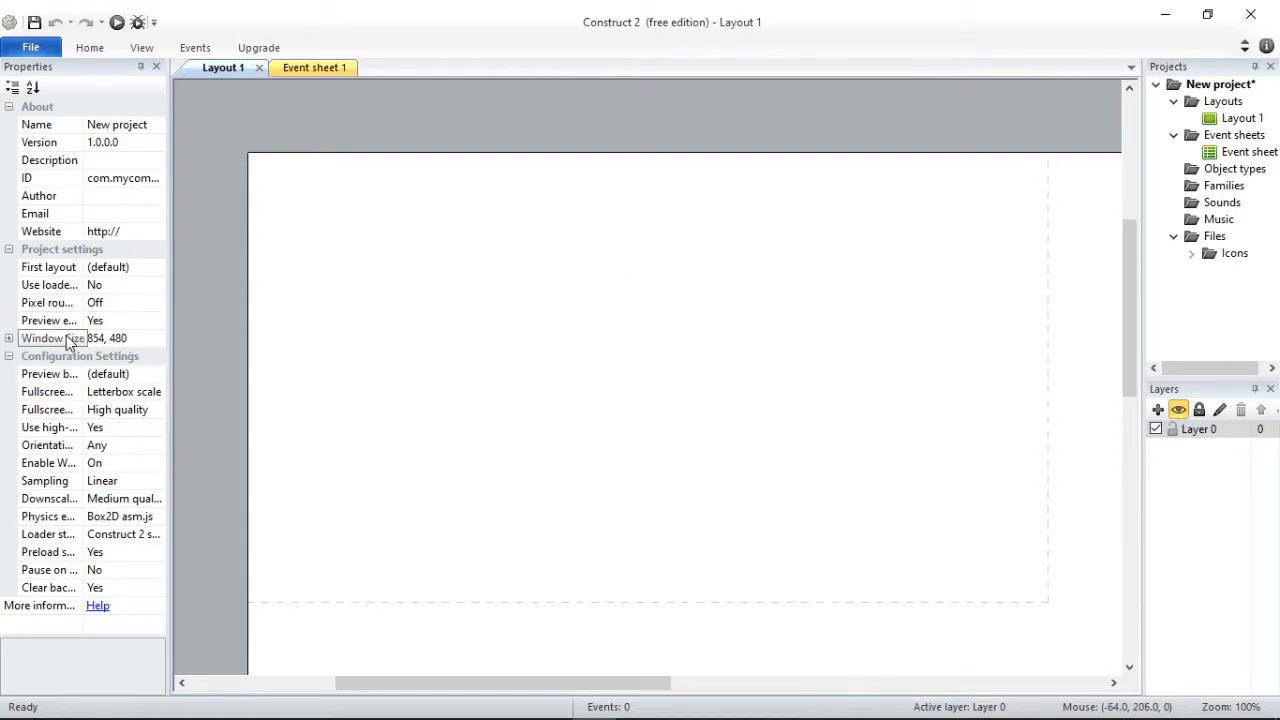
# Copy the project's window size and set the layout size to the same 854, 480.
pyautogui.click(129, 343)
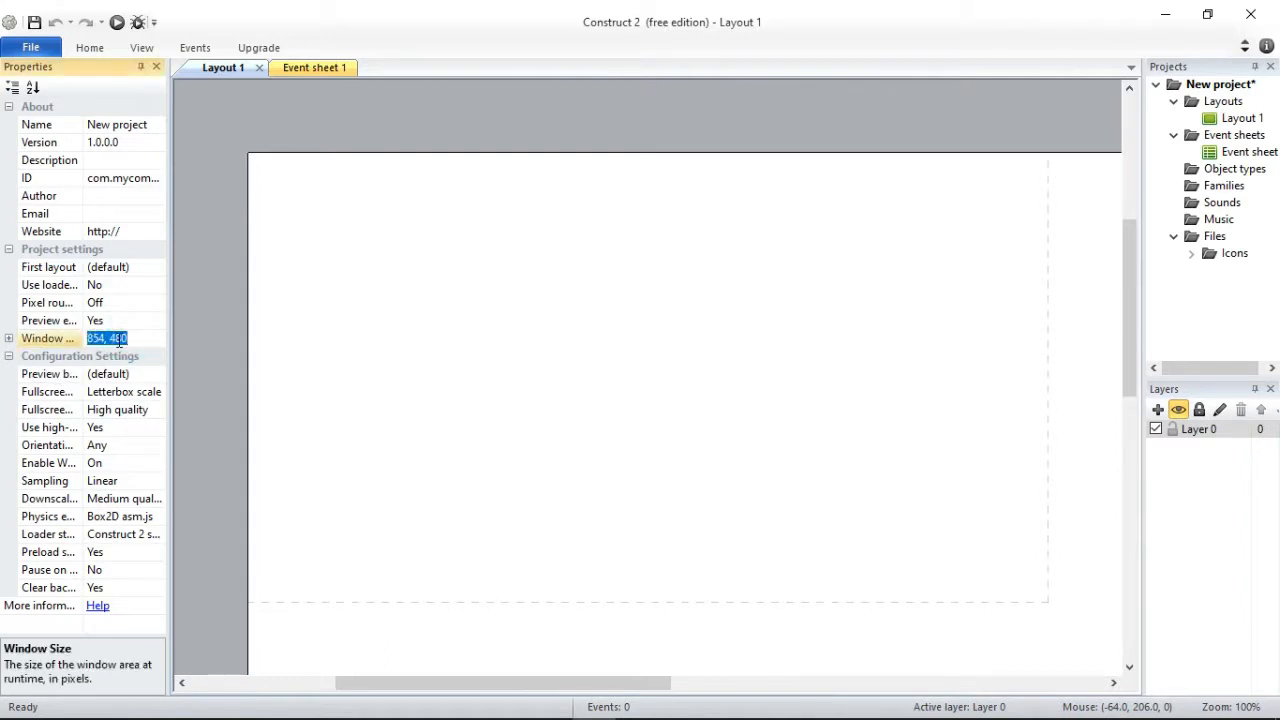
pyautogui.rightClick(118, 340)
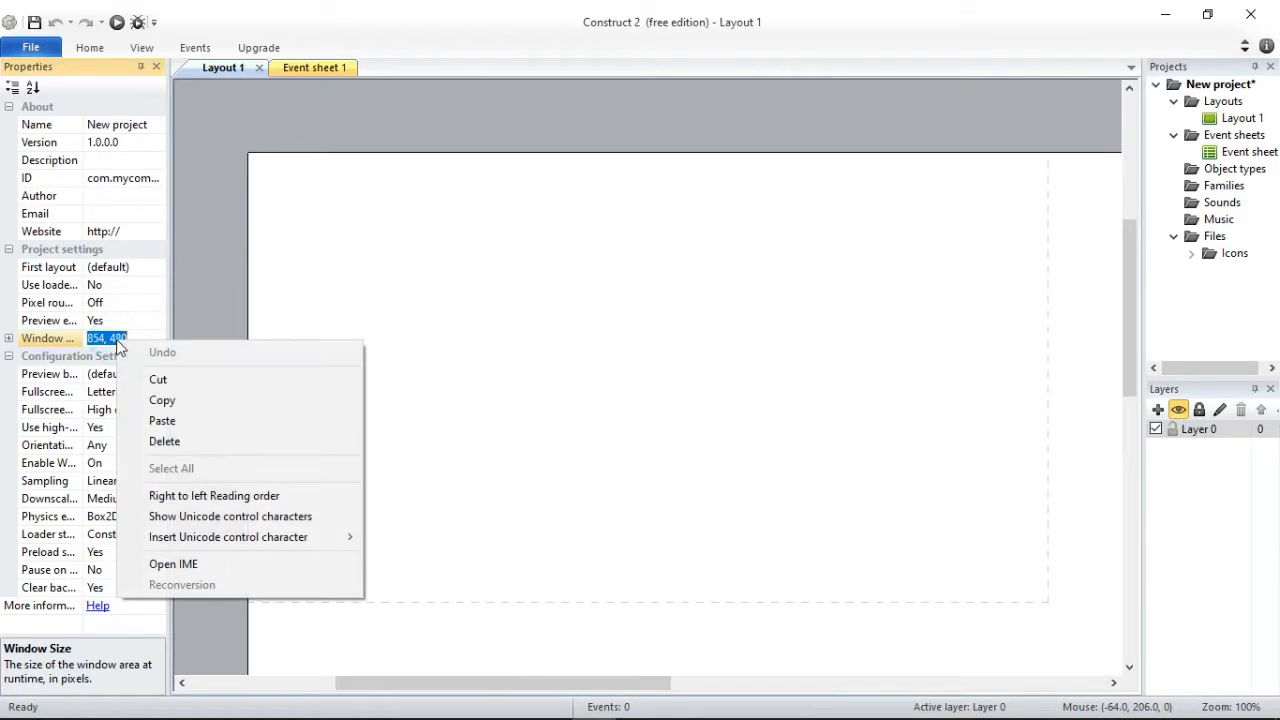
pyautogui.click(166, 400)
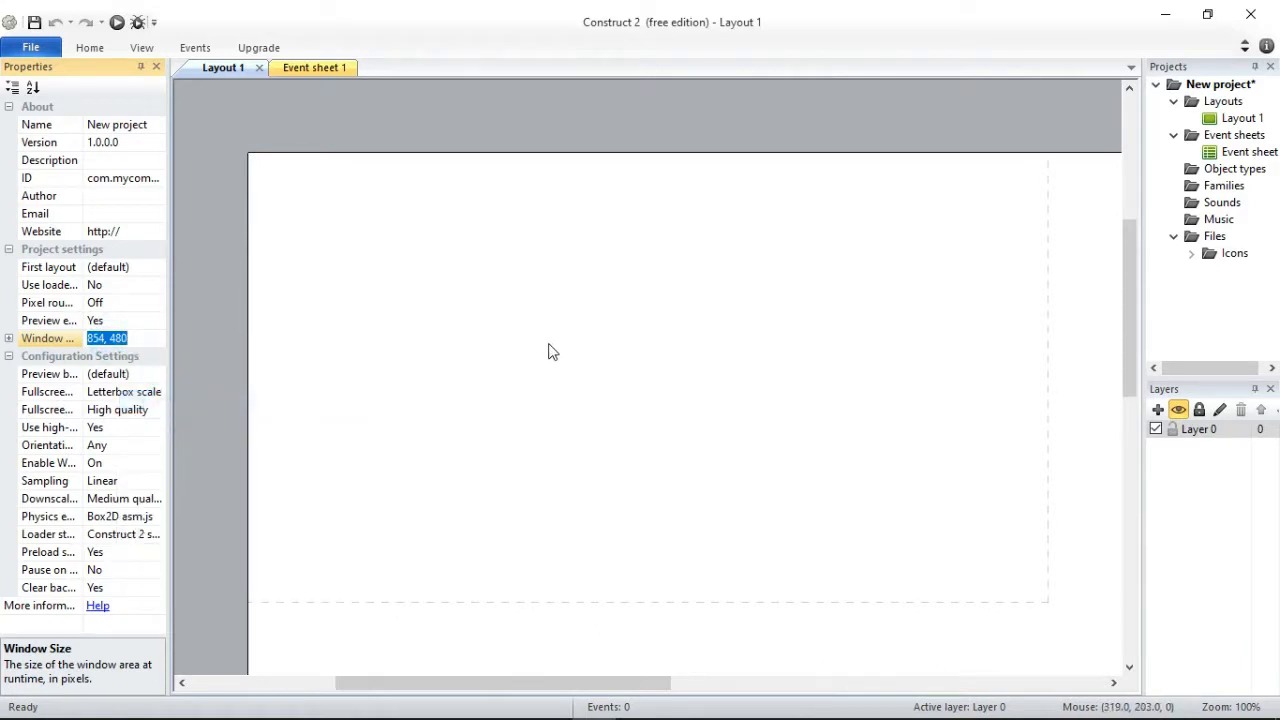
pyautogui.click(629, 356)
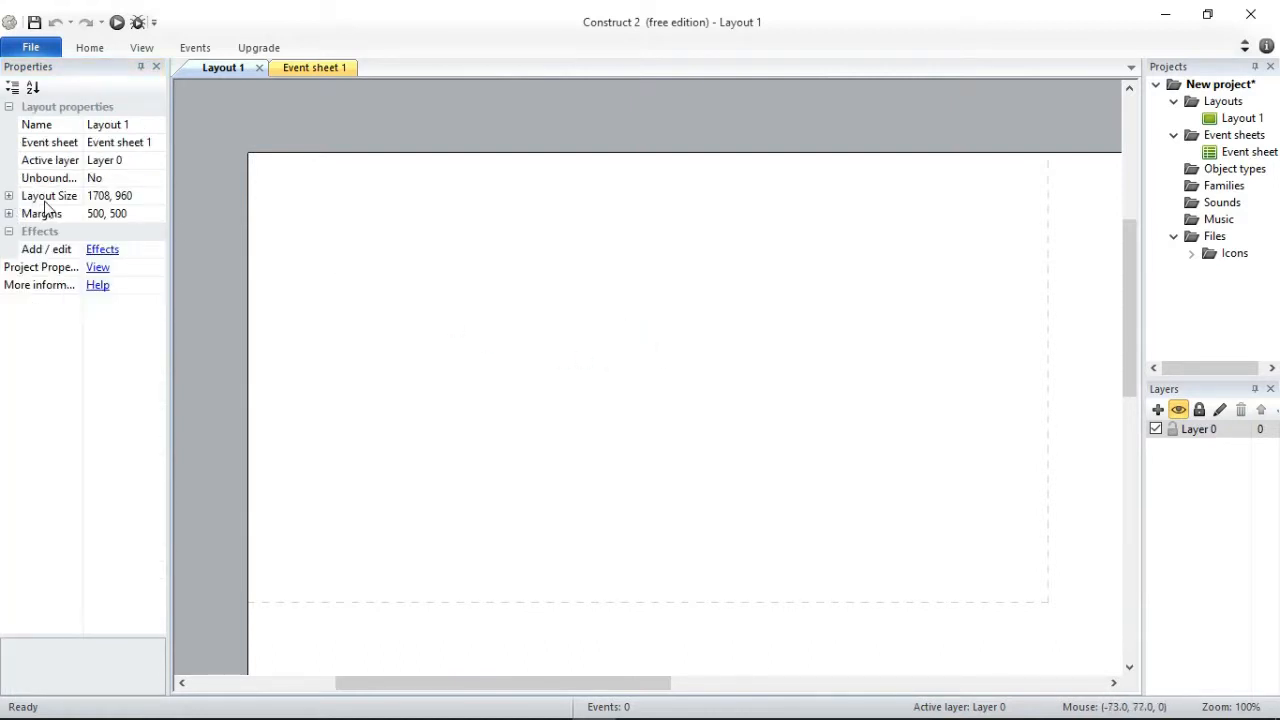
pyautogui.click(137, 197)
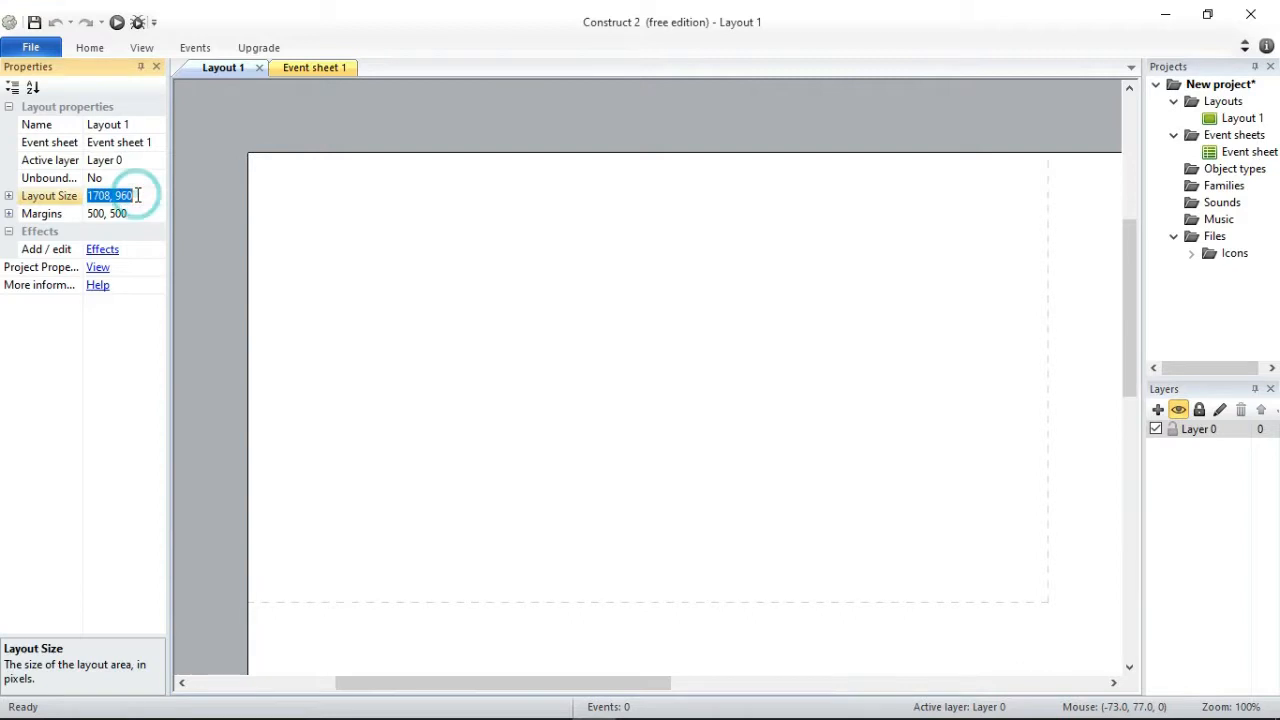
pyautogui.press('BackSpace')
pyautogui.write('854, 480')
pyautogui.press('Return')
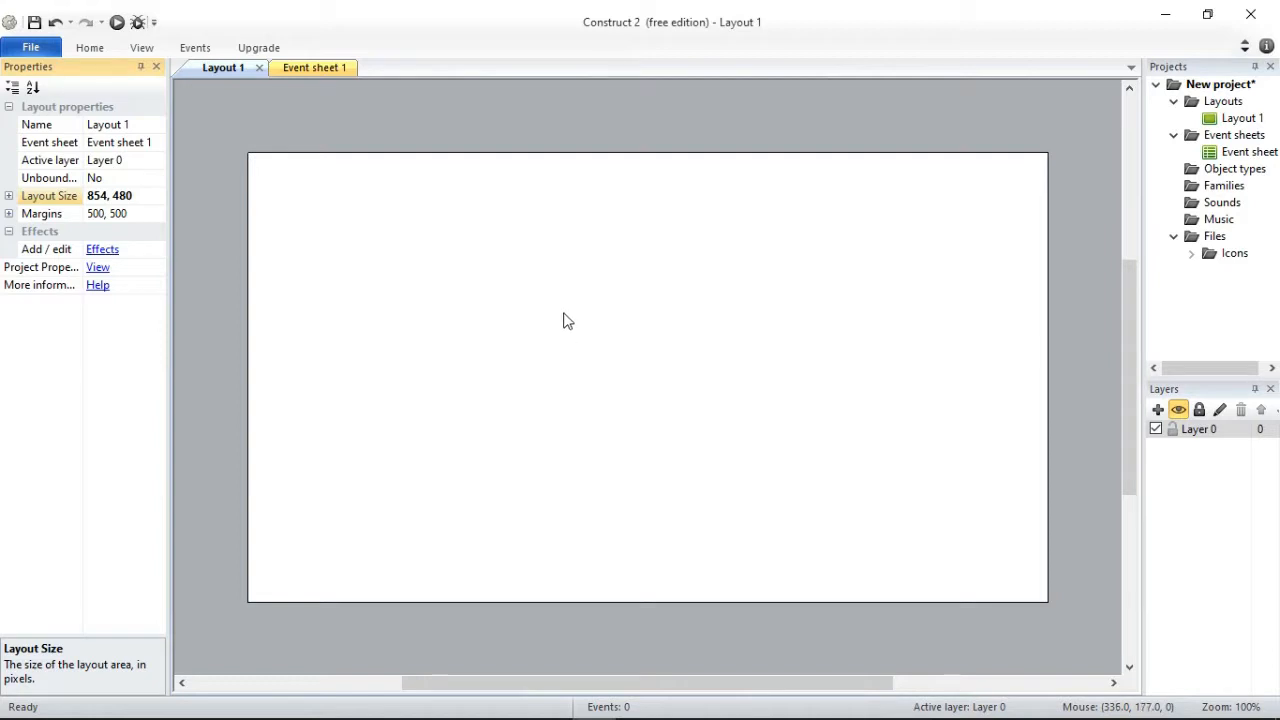
# Insert a new Sprite object named "wall" and place it in the upper middle of the layout.
pyautogui.rightClick(431, 206)
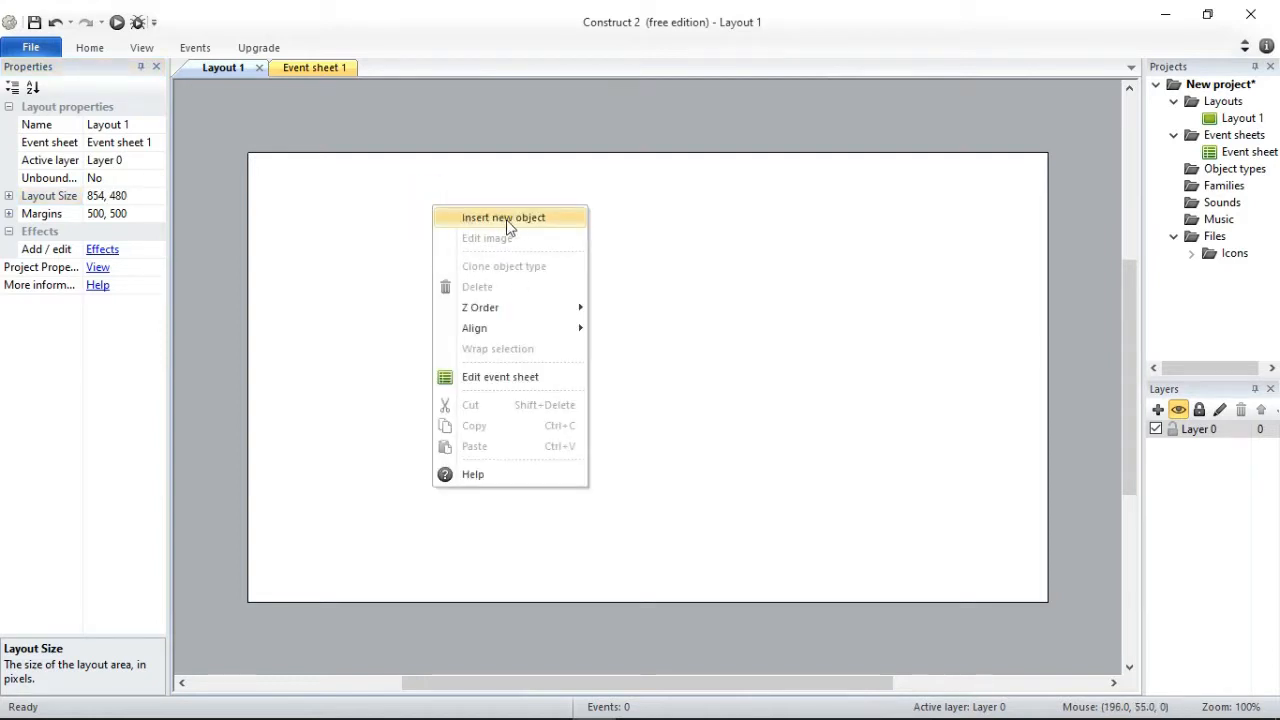
pyautogui.click(504, 219)
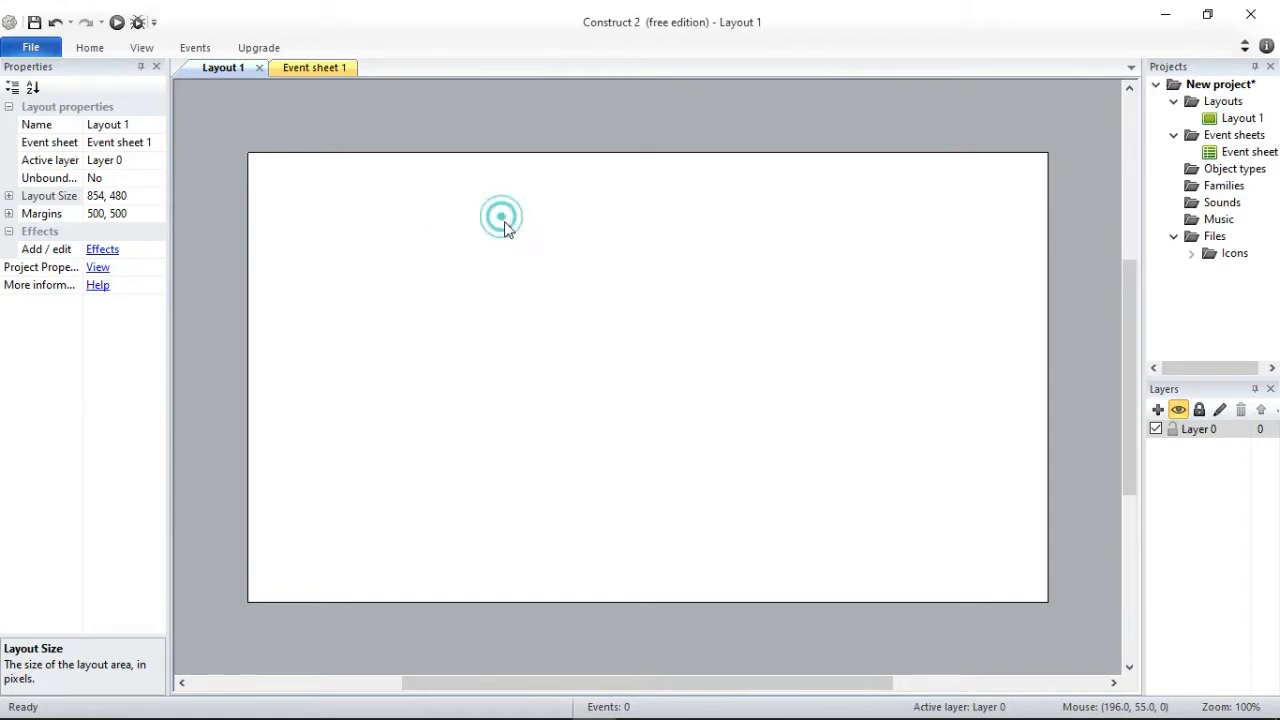
pyautogui.moveTo(736, 262); pyautogui.dragTo(731, 291)
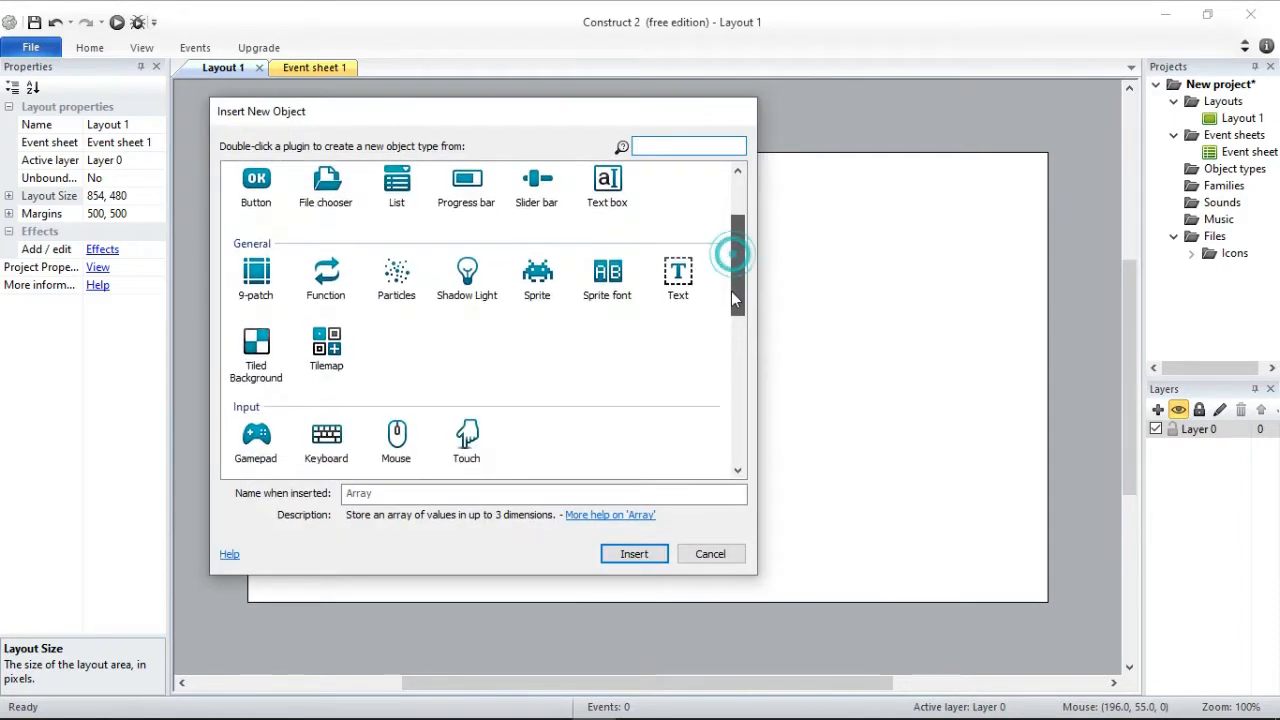
pyautogui.click(537, 278)
pyautogui.click(350, 492)
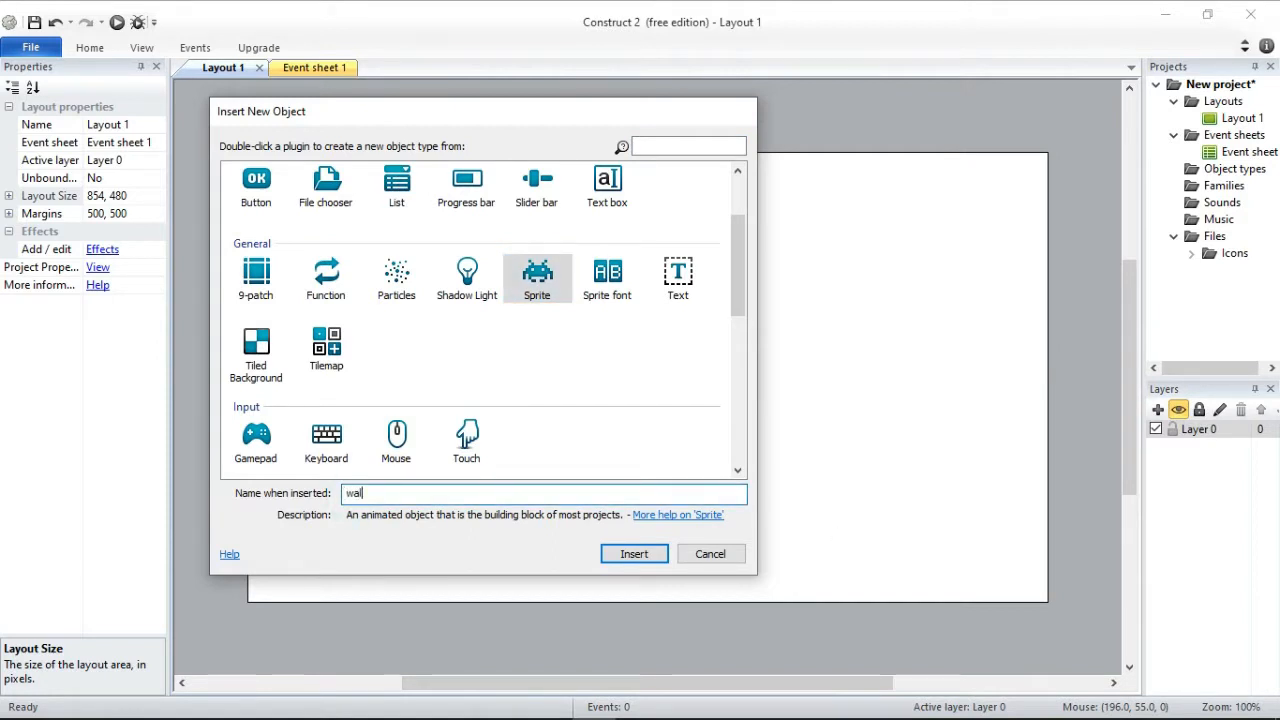
pyautogui.click(631, 555)
pyautogui.click(550, 285)
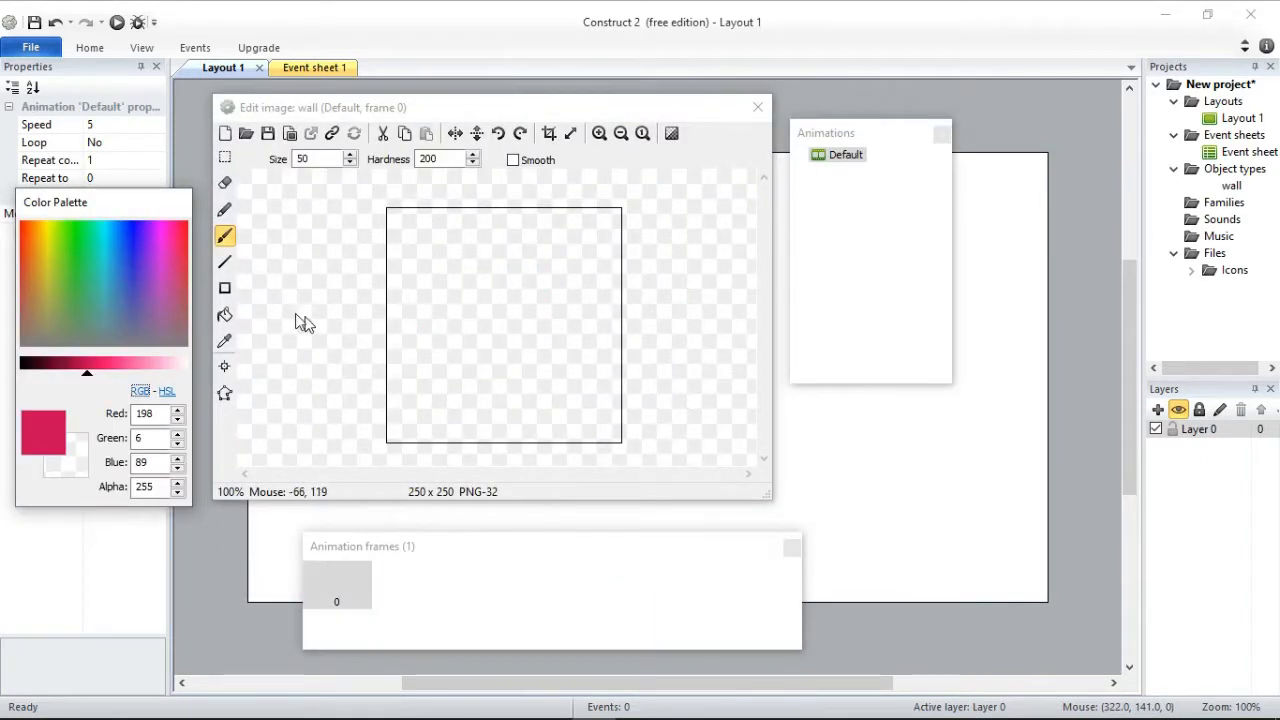
# Fill the wall sprite's whole image with dark blue (RGB 9, 14, 124) and close the image editor.
pyautogui.click(224, 314)
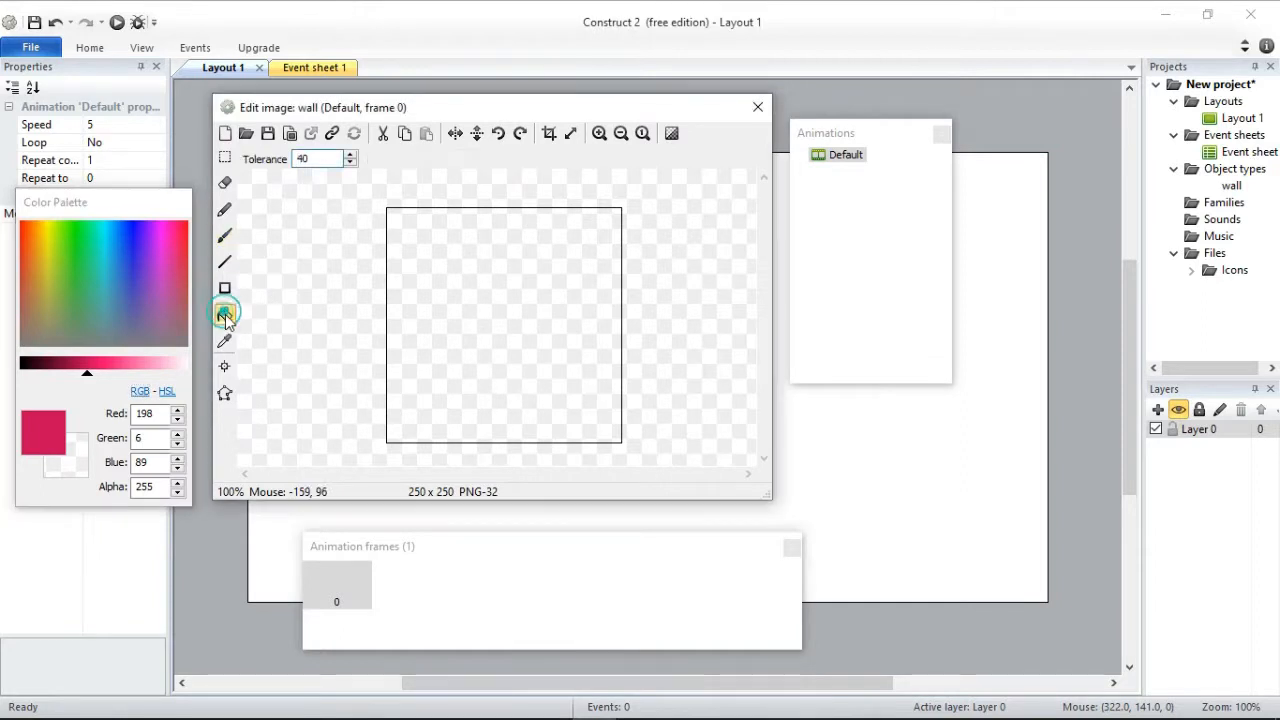
pyautogui.click(131, 240)
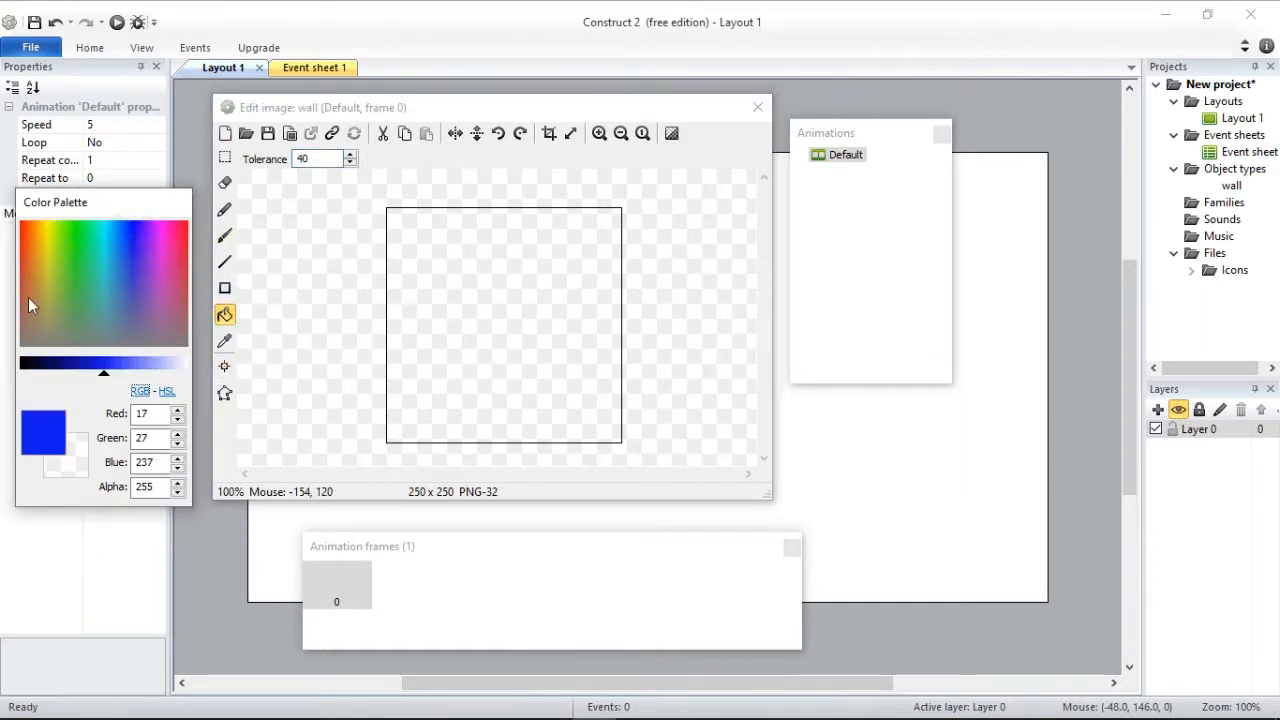
pyautogui.click(63, 364)
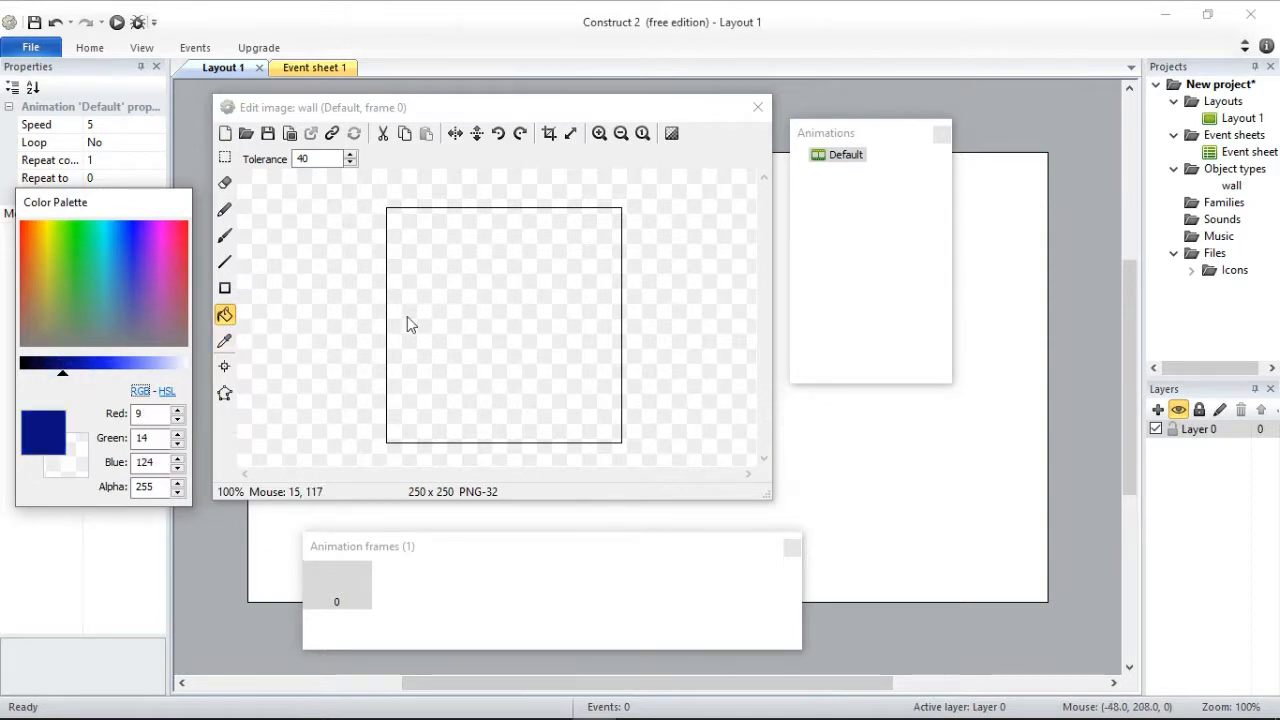
pyautogui.click(472, 323)
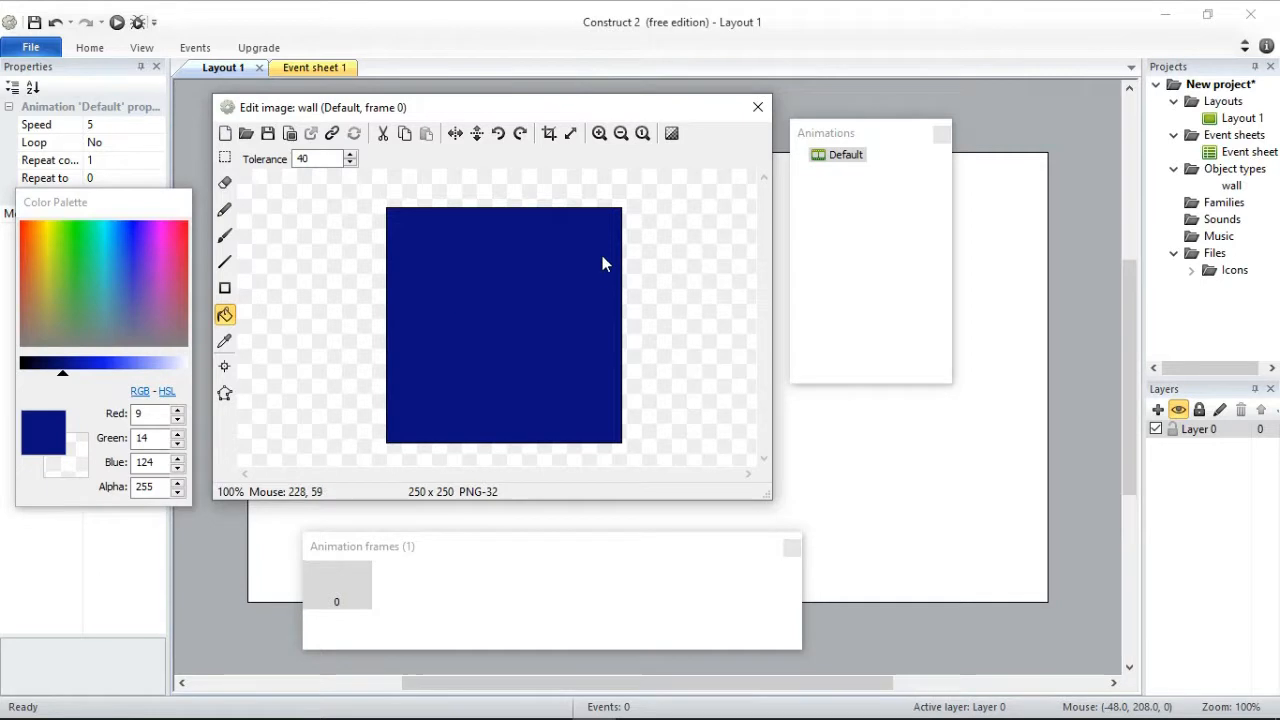
pyautogui.click(758, 110)
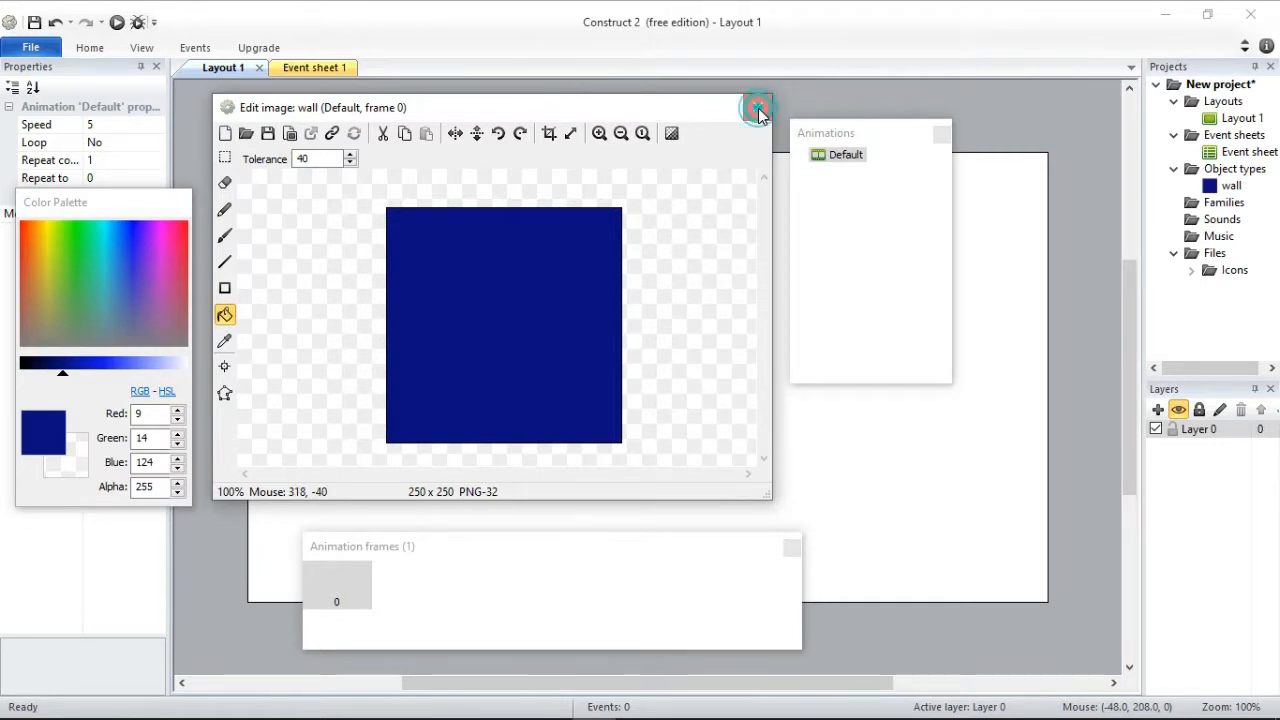
# Move the wall to the layout's upper-left corner and resize it to about 15 x 485 along the left edge.
pyautogui.moveTo(525, 240); pyautogui.dragTo(343, 230)
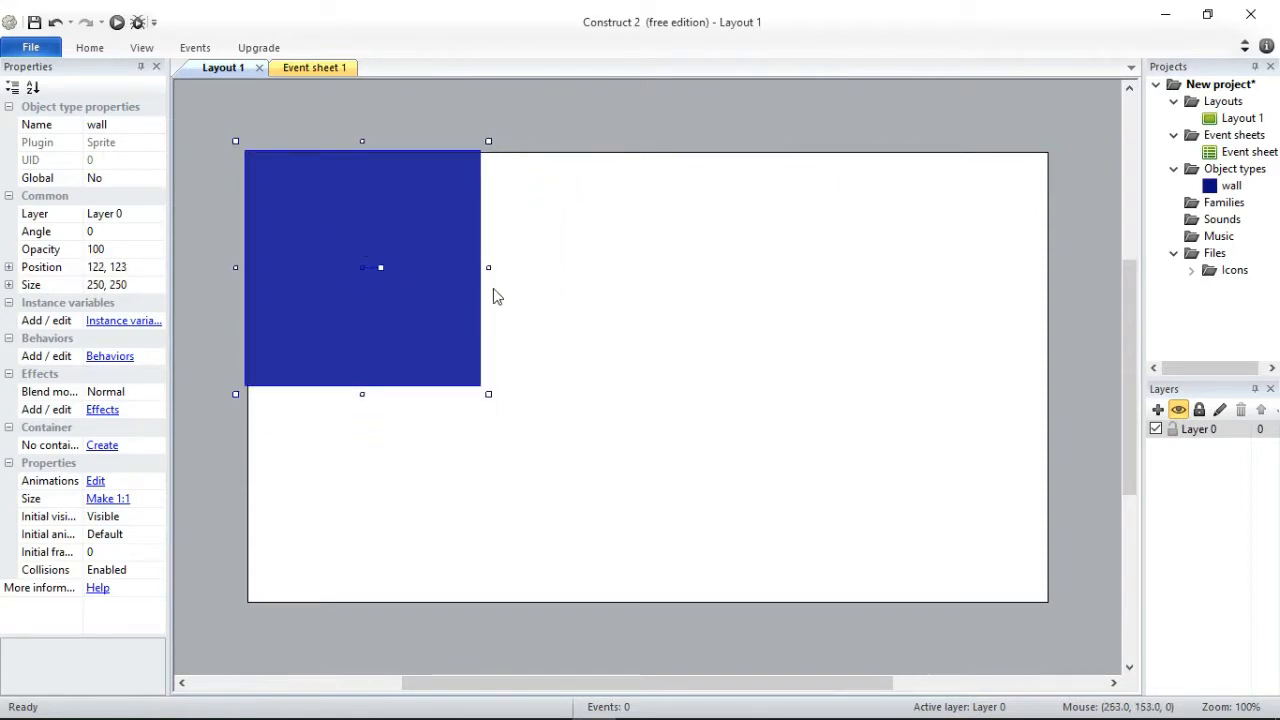
pyautogui.moveTo(488, 267); pyautogui.dragTo(266, 238)
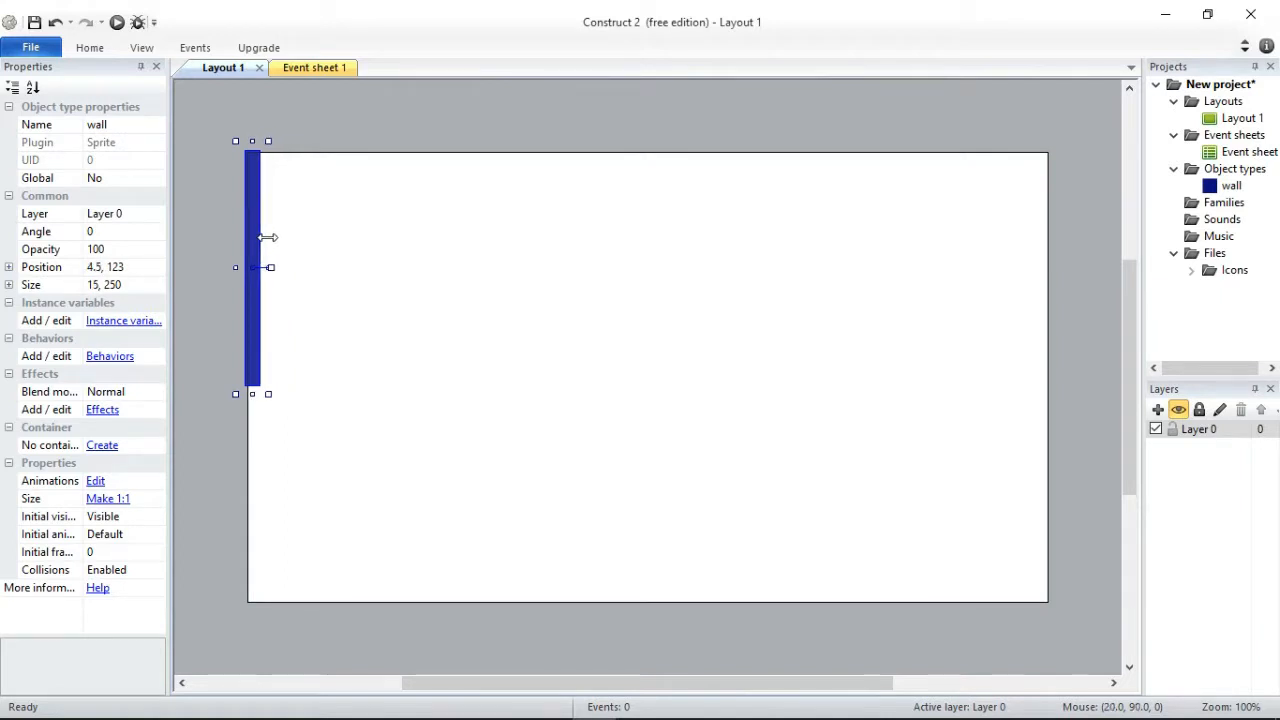
pyautogui.moveTo(260, 393); pyautogui.dragTo(266, 614)
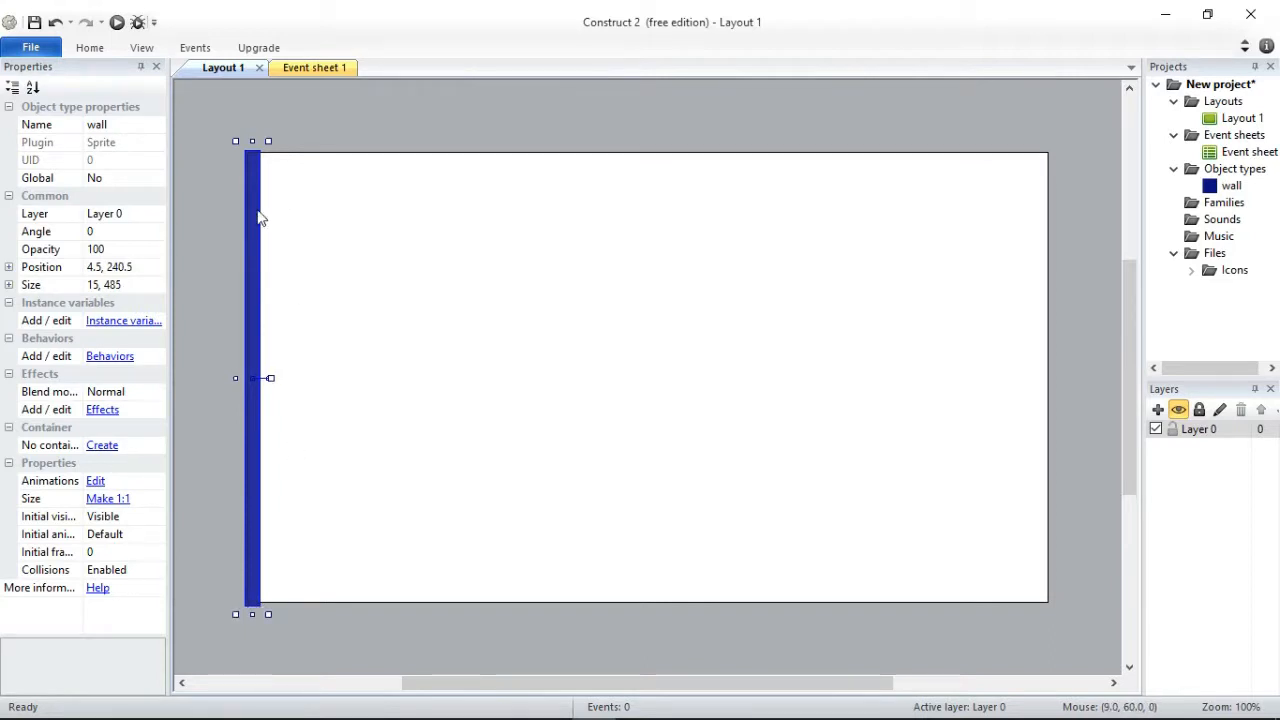
# Add the Physics behavior to the wall sprite.
pyautogui.click(112, 357)
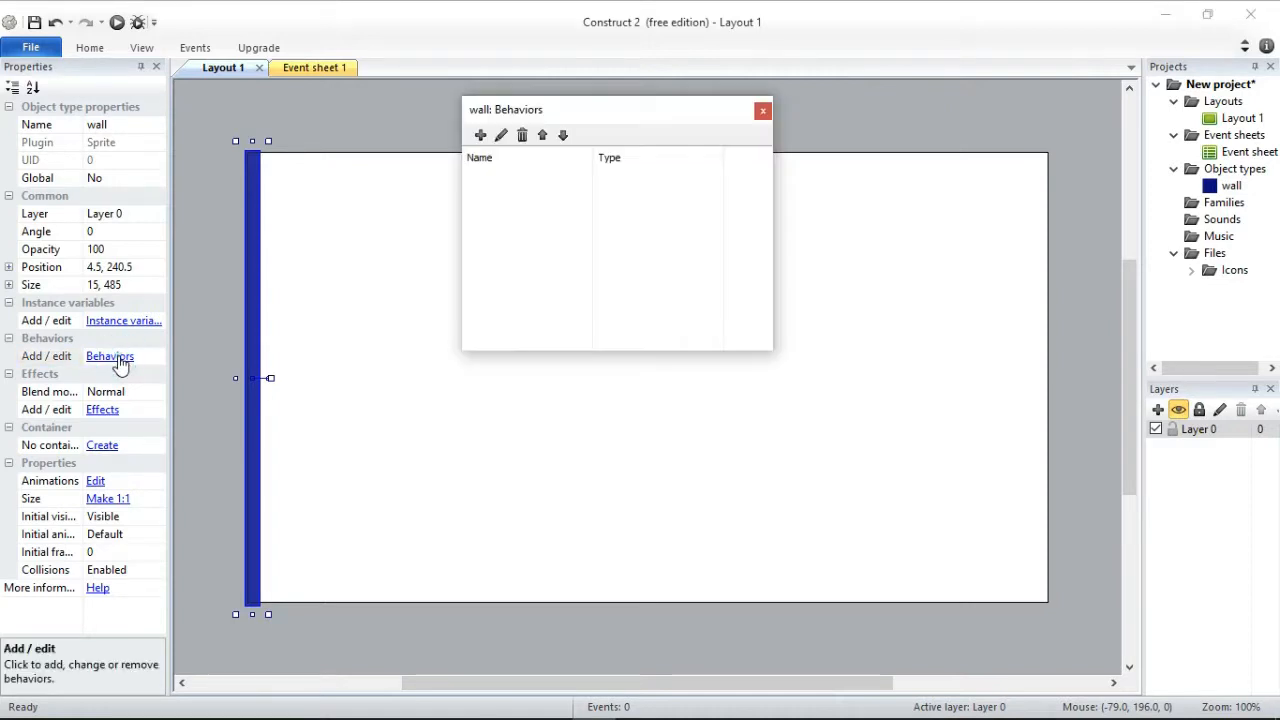
pyautogui.click(481, 135)
pyautogui.moveTo(902, 209); pyautogui.dragTo(896, 372)
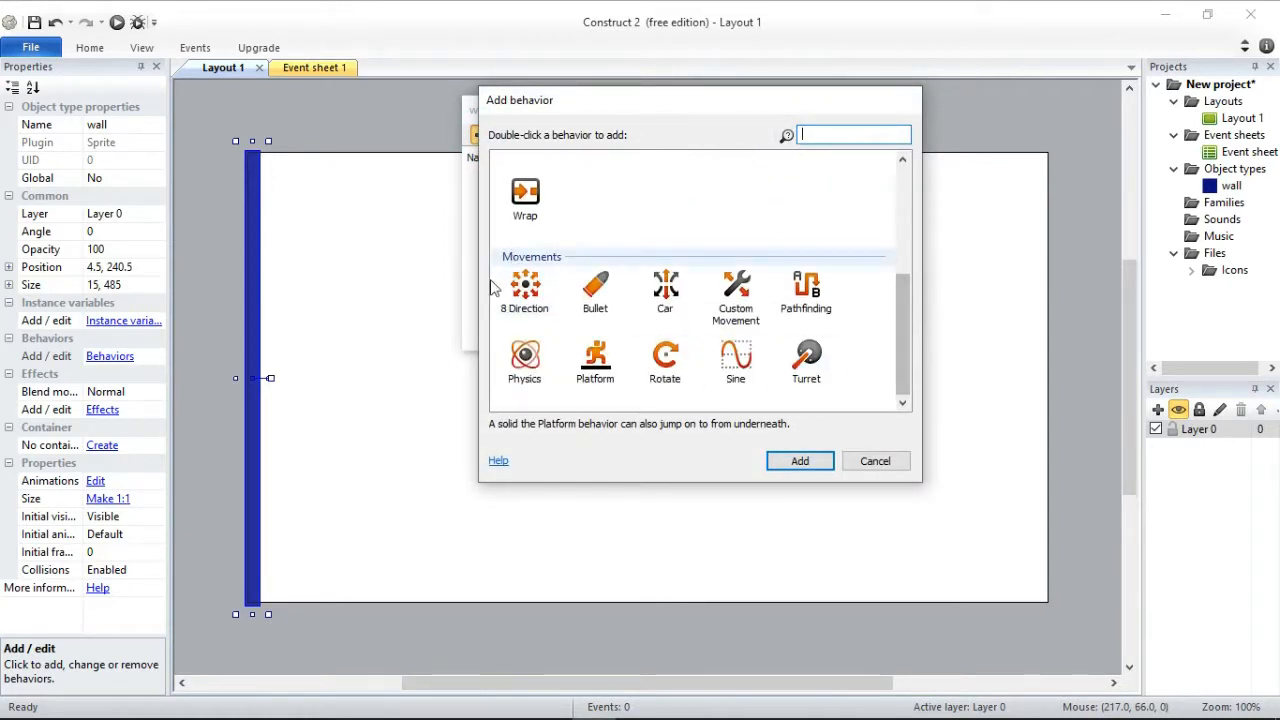
pyautogui.click(525, 360)
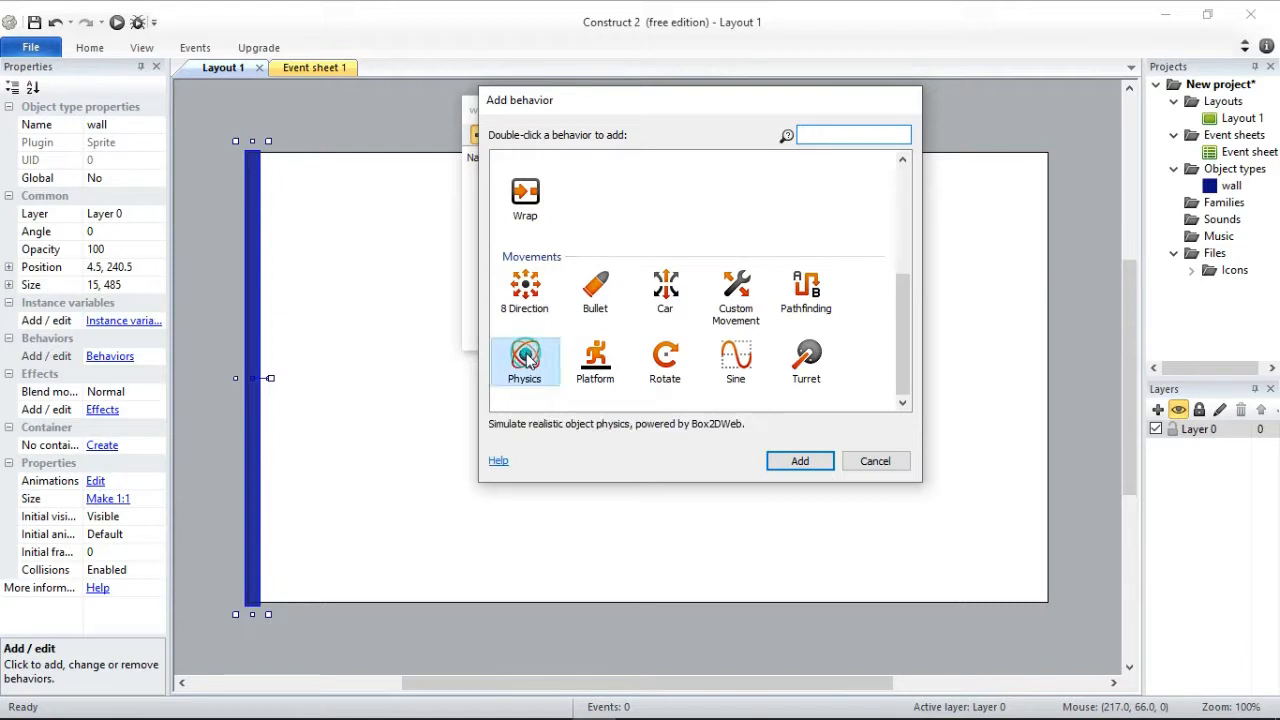
pyautogui.click(800, 461)
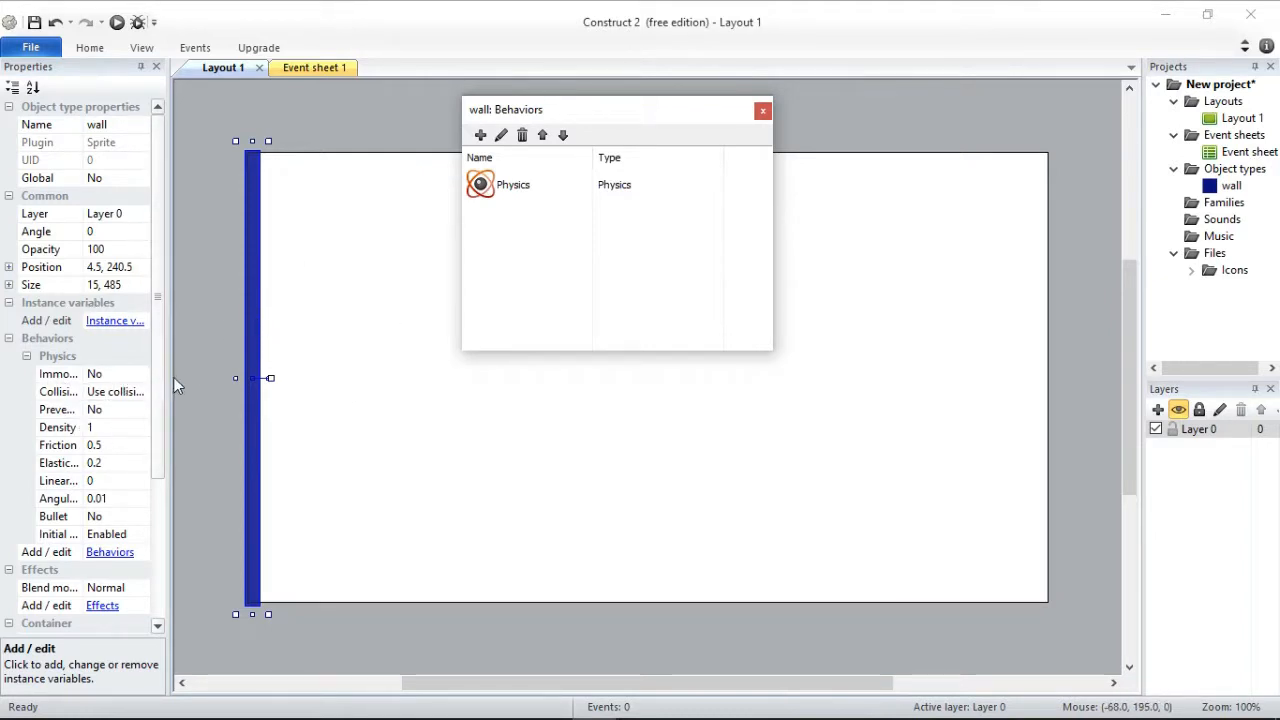
# Widen the properties area and set the wall's Physics Immovable property to Yes.
pyautogui.moveTo(171, 377); pyautogui.dragTo(198, 377)
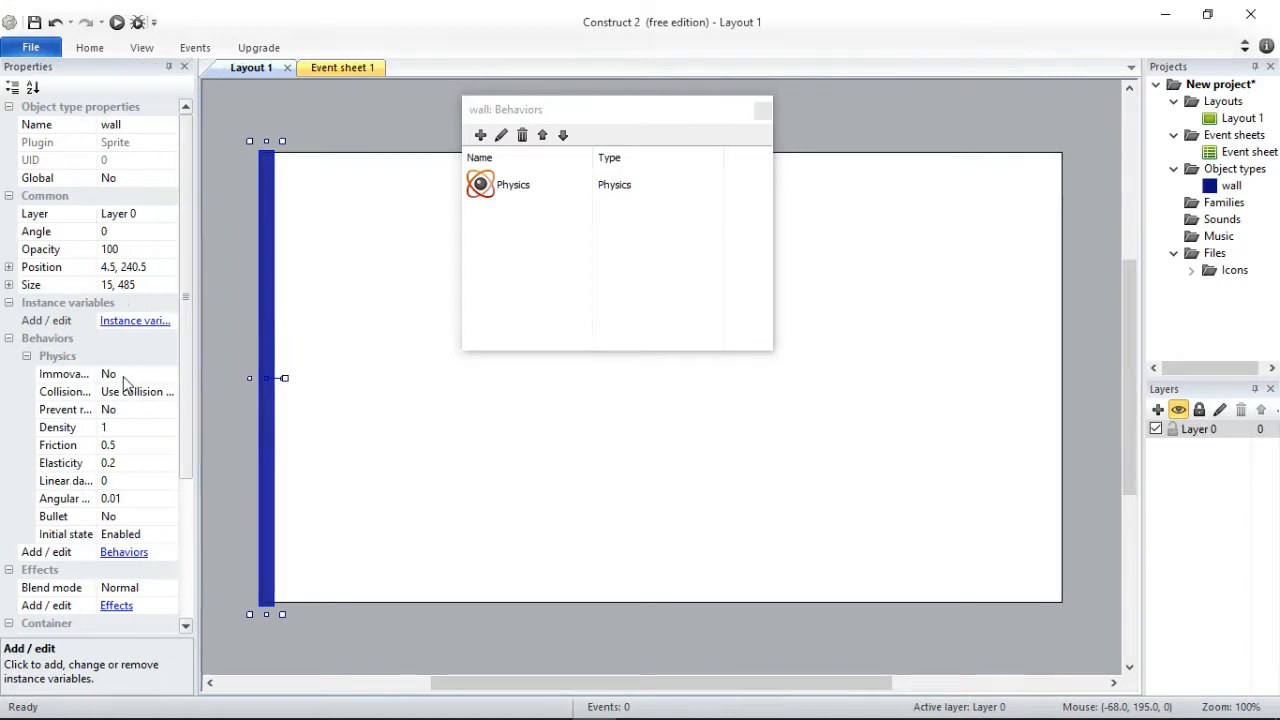
pyautogui.click(140, 375)
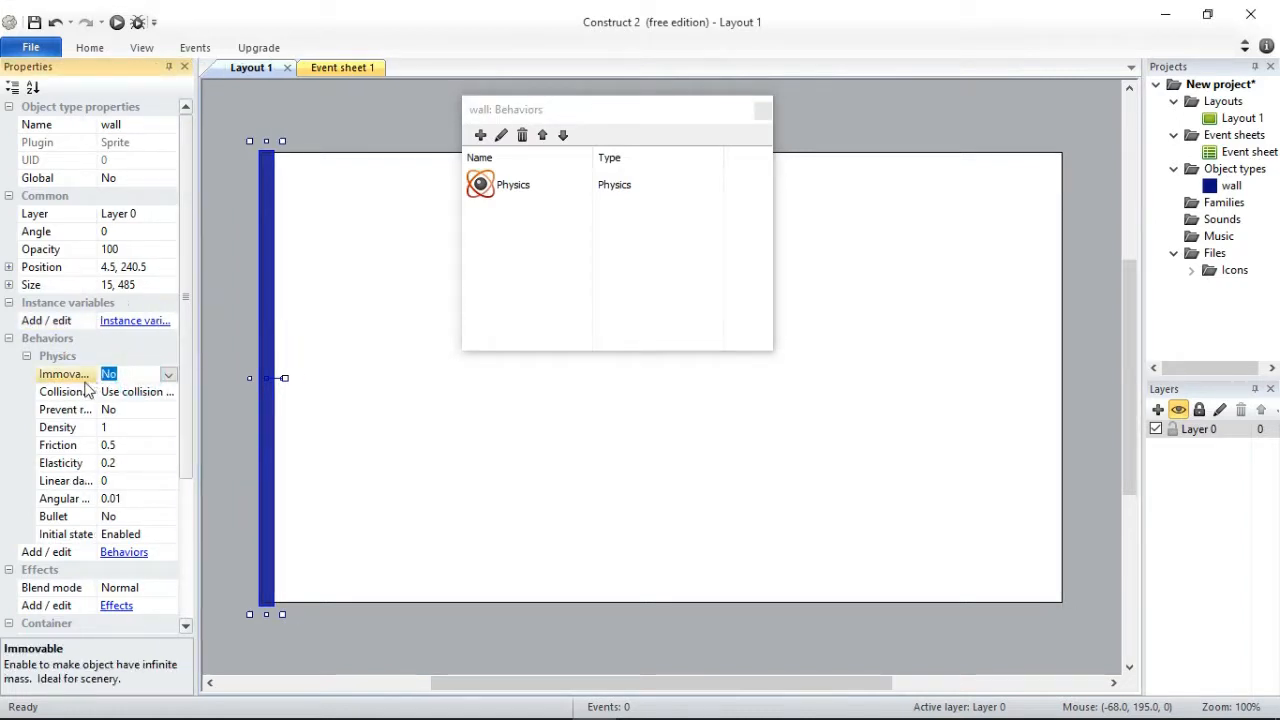
pyautogui.click(169, 375)
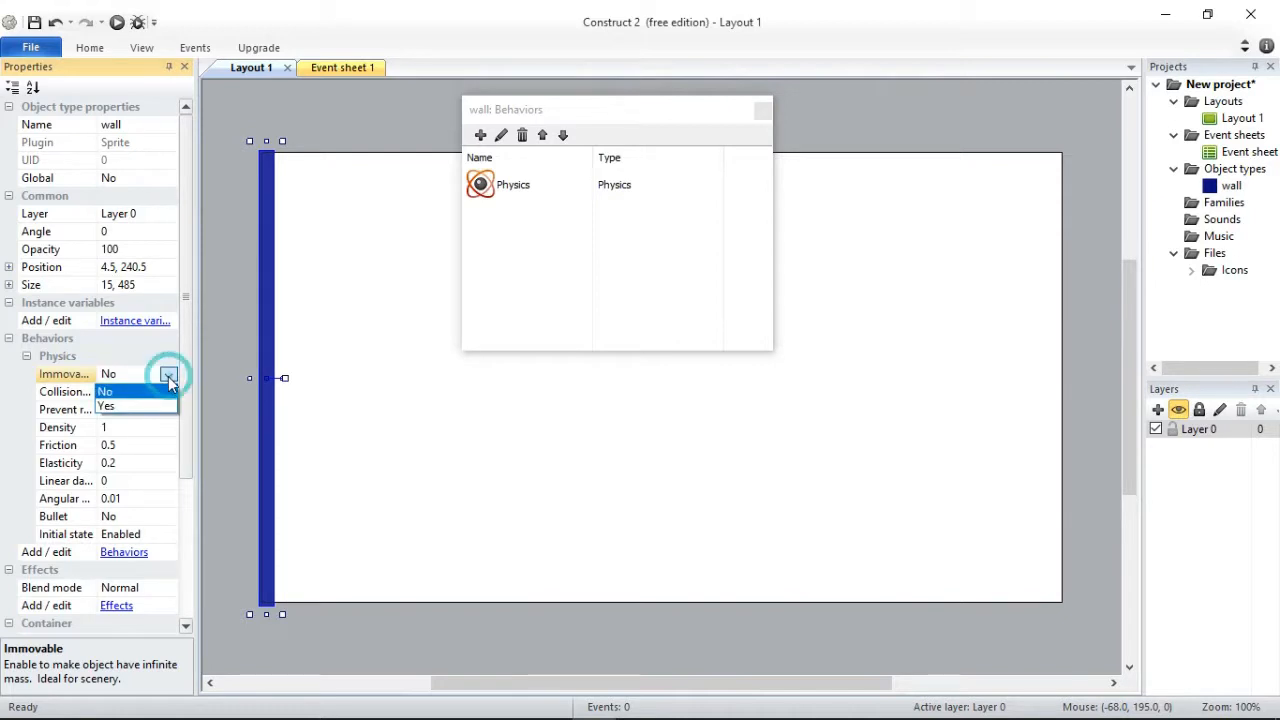
pyautogui.click(118, 409)
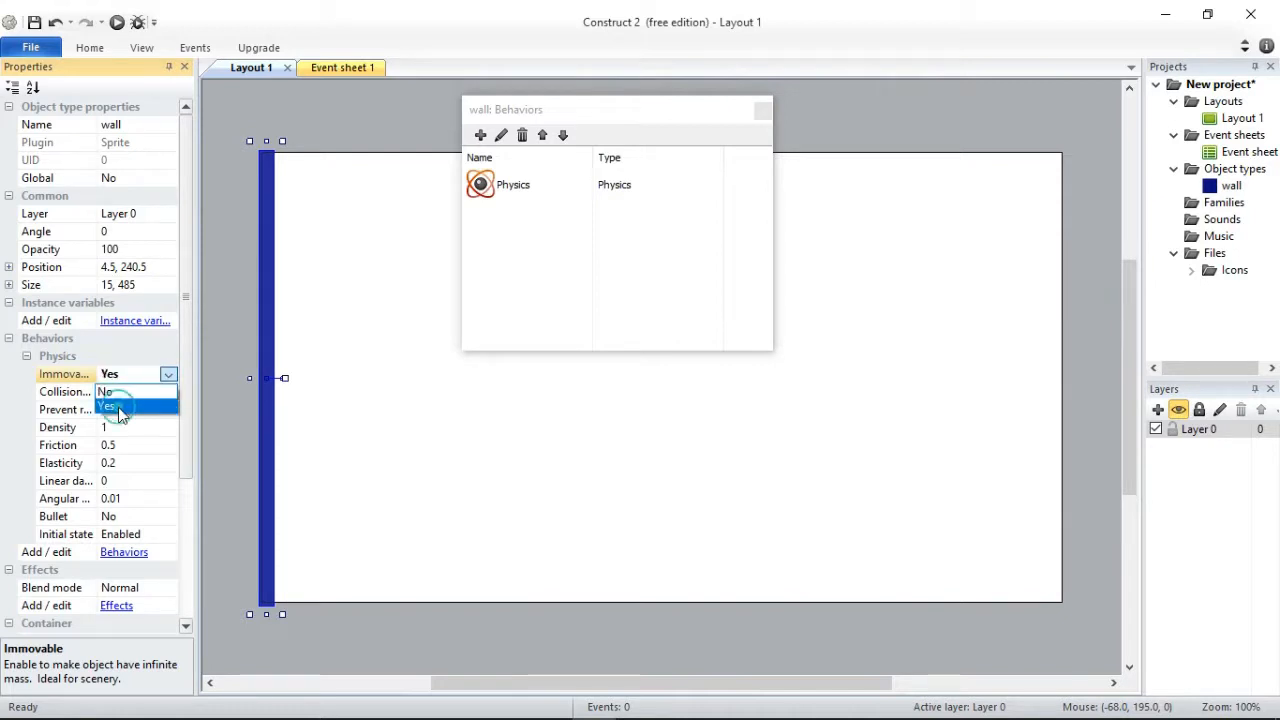
# Copy the wall and place the duplicate along the layout's right edge at about 853, 239.
pyautogui.click(239, 271)
pyautogui.click(267, 287)
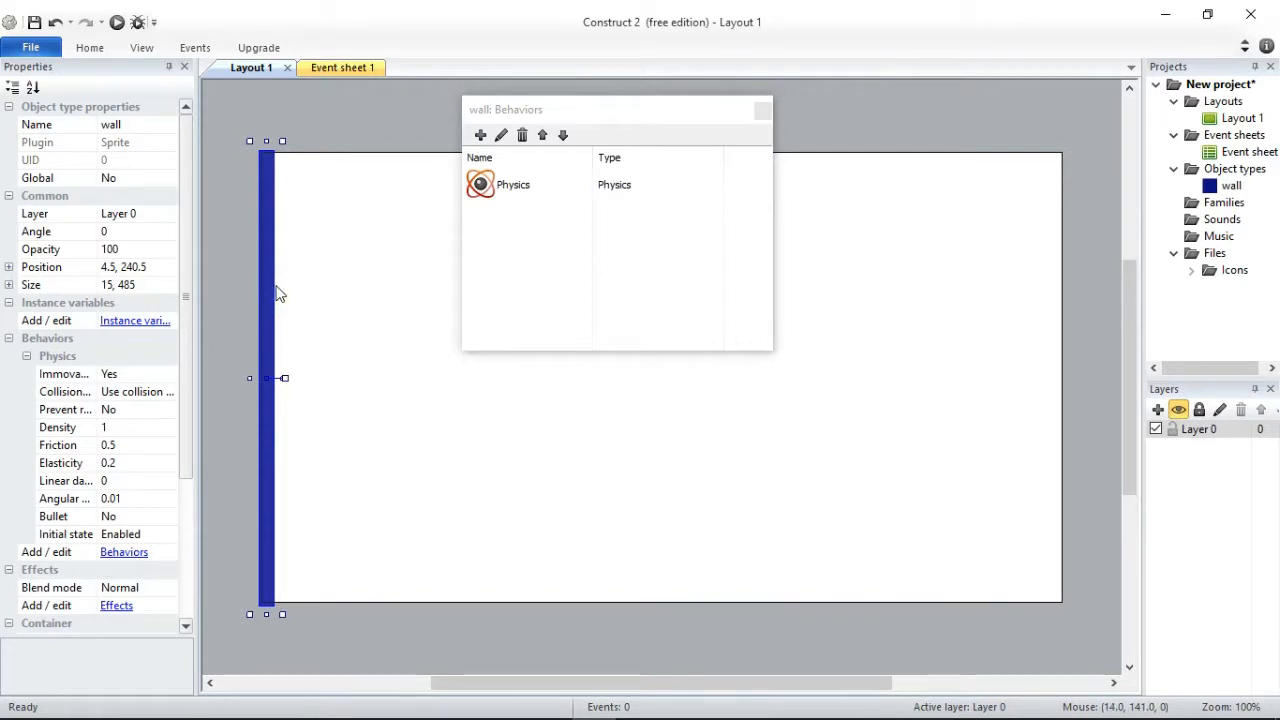
pyautogui.rightClick(271, 289)
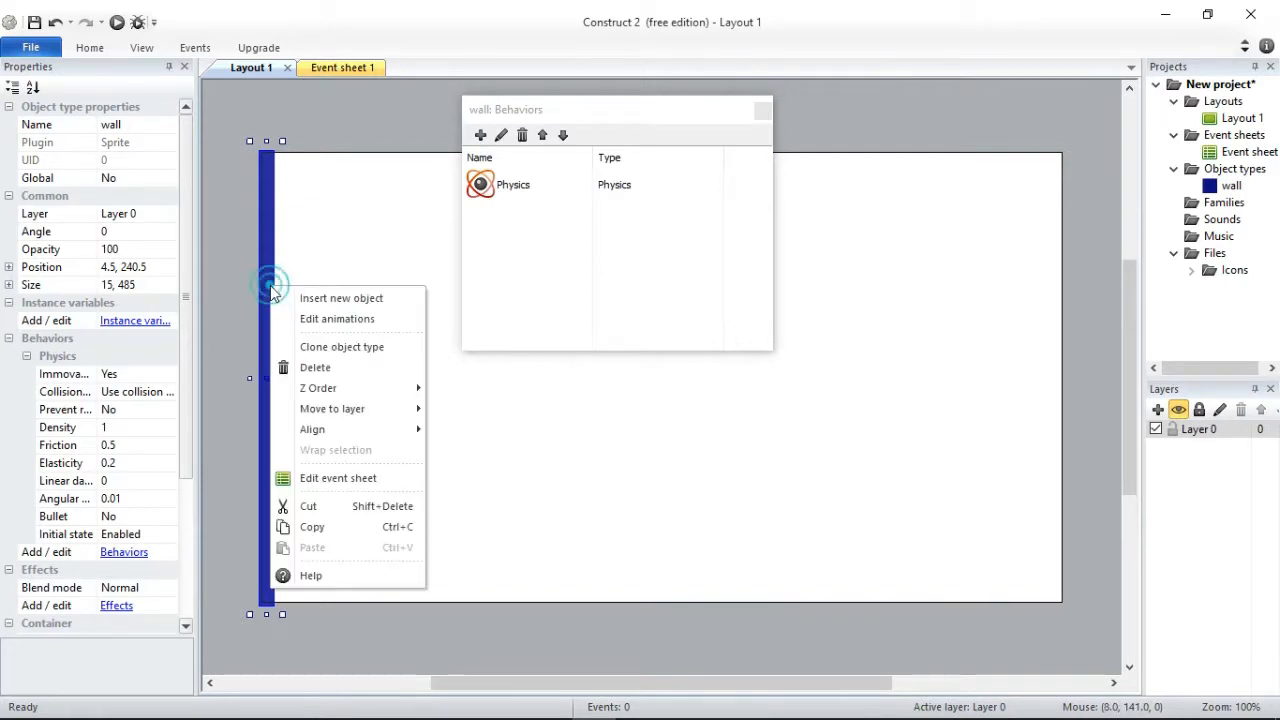
pyautogui.click(317, 526)
pyautogui.rightClick(344, 347)
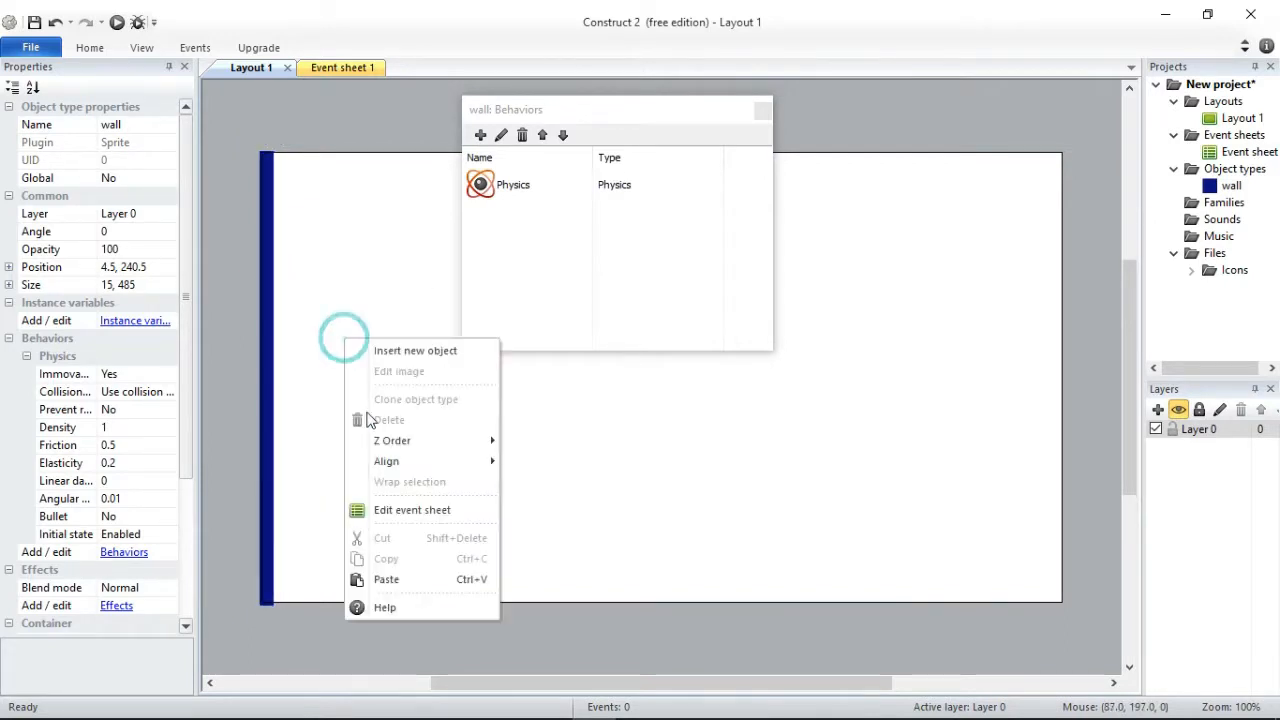
pyautogui.click(395, 575)
pyautogui.click(367, 343)
pyautogui.moveTo(371, 290); pyautogui.dragTo(1065, 328)
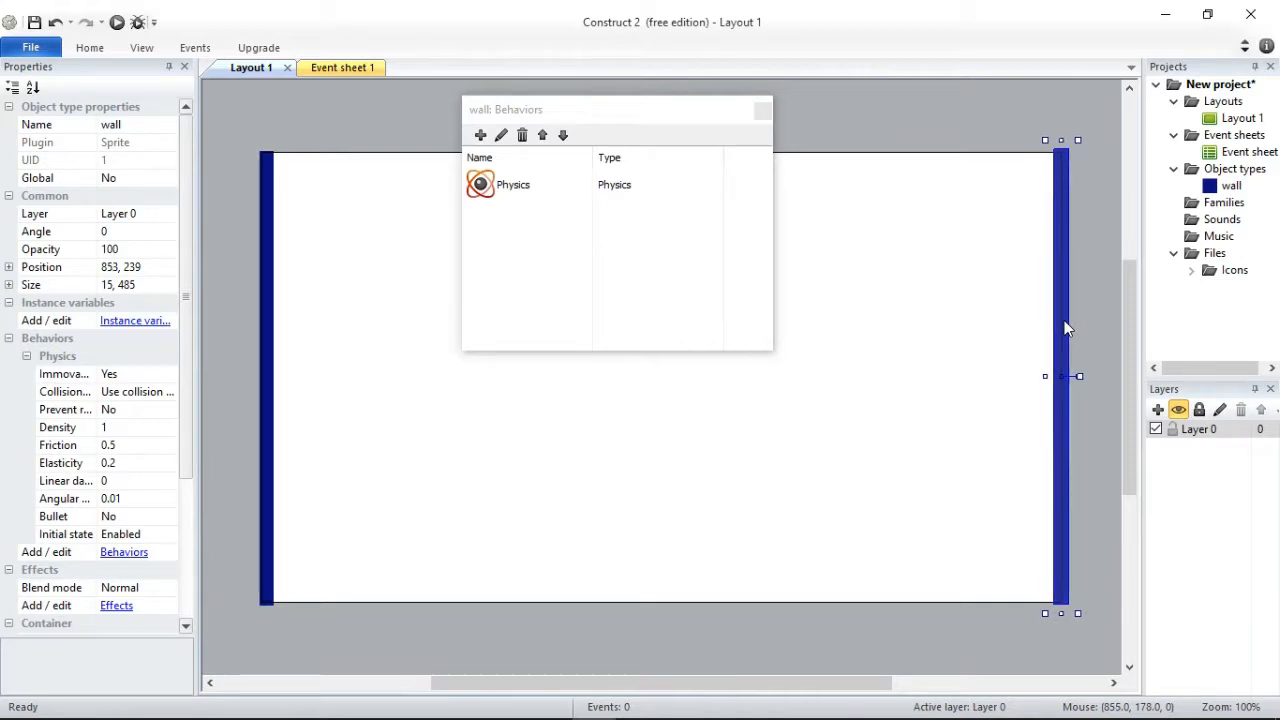
# Paste another wall copy rotated to 90 degrees and stretch it to about 15 x 859 along the layout's lower edge.
pyautogui.rightClick(896, 296)
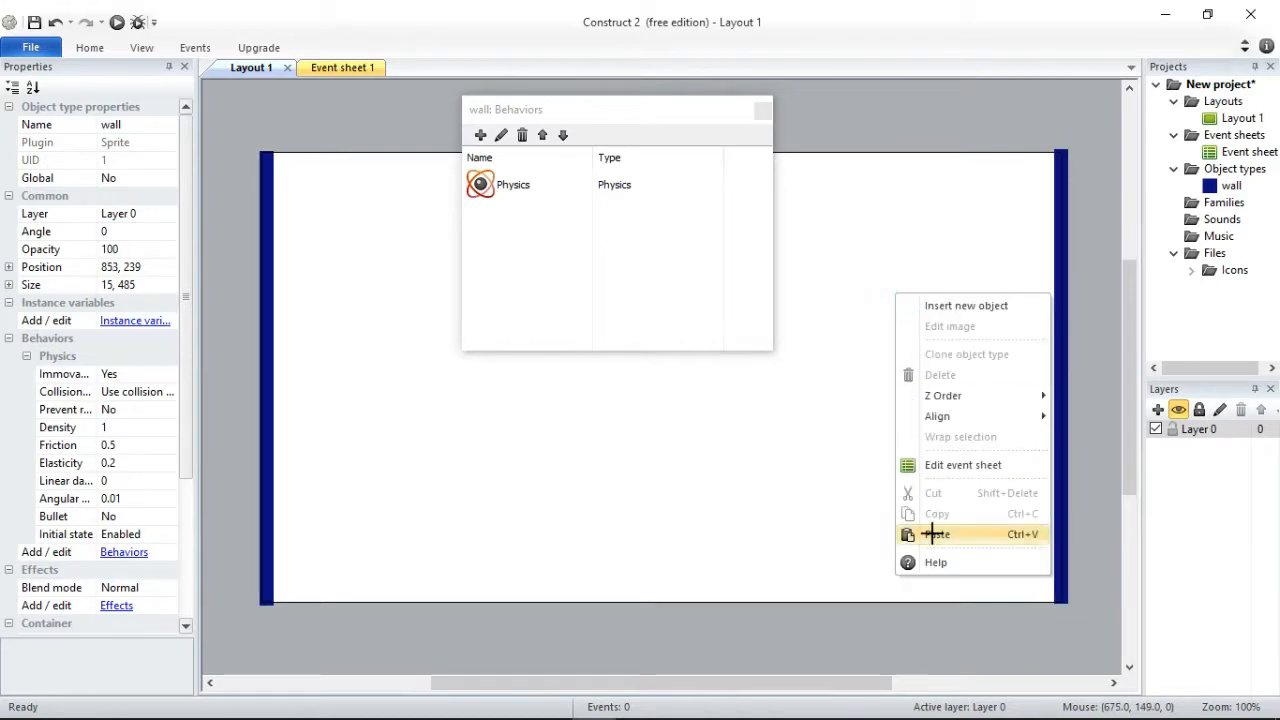
pyautogui.click(936, 530)
pyautogui.click(695, 479)
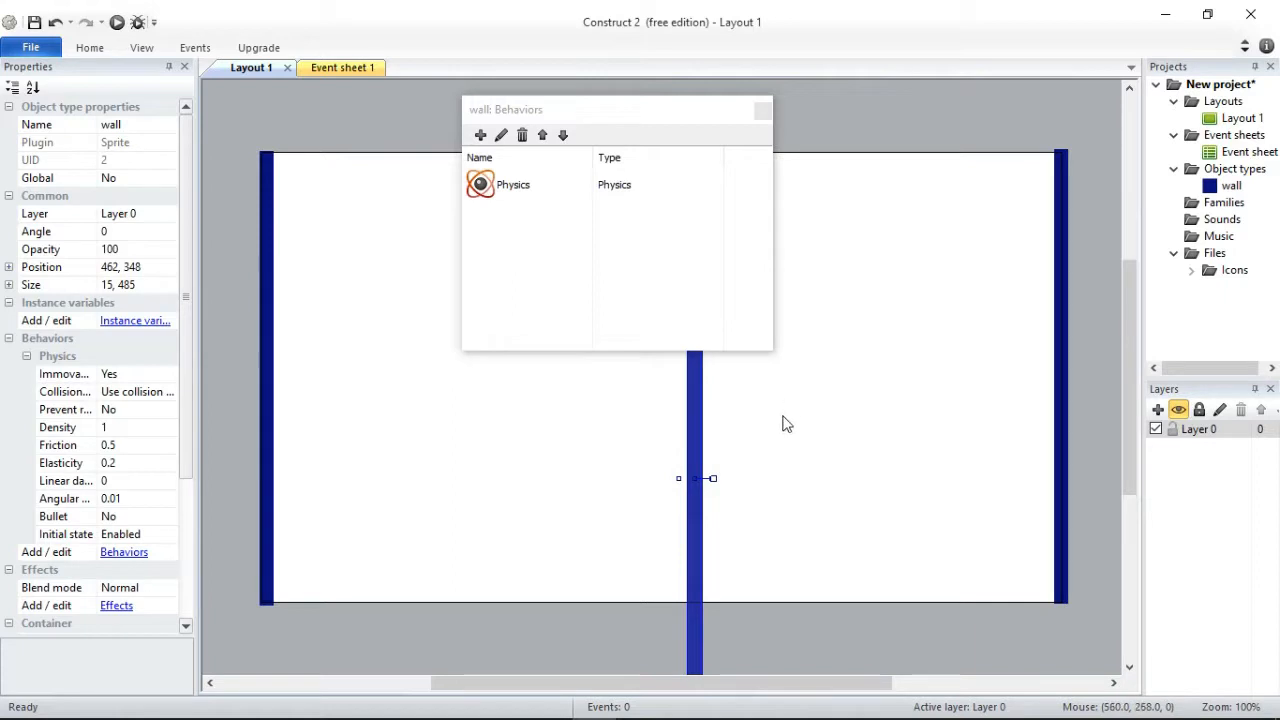
pyautogui.click(117, 232)
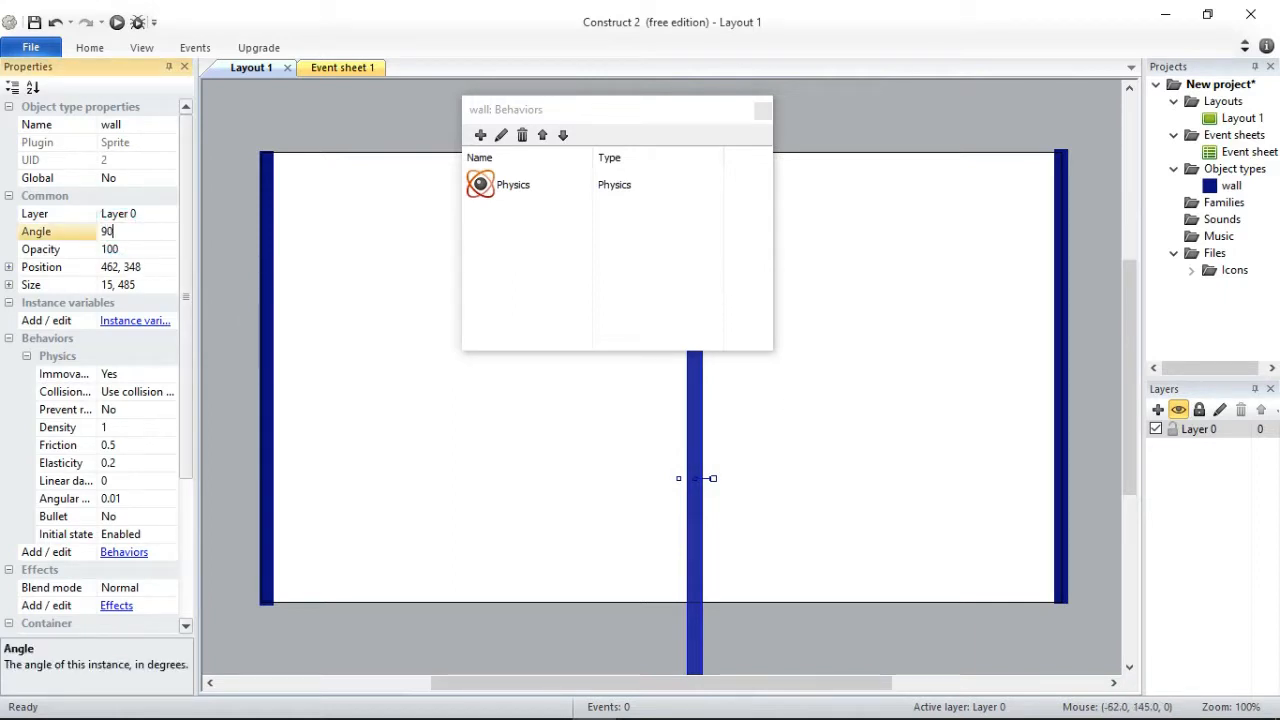
pyautogui.press('Return')
pyautogui.moveTo(577, 482); pyautogui.dragTo(371, 600)
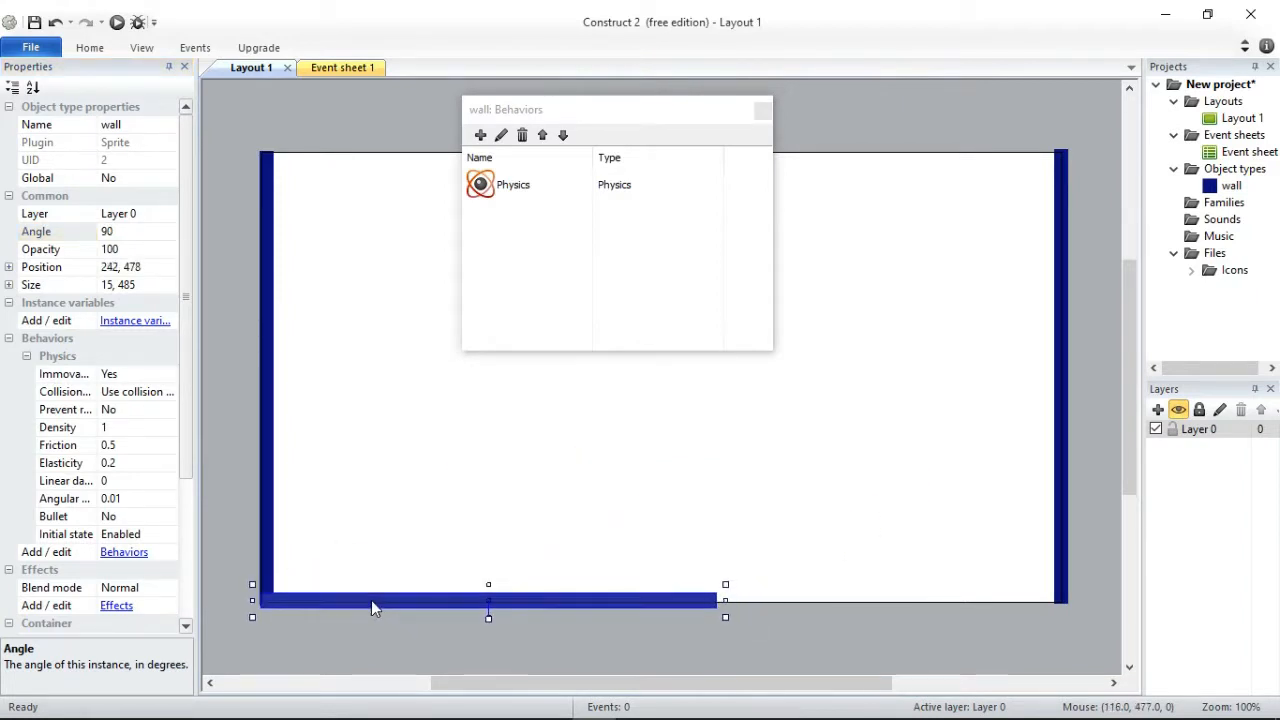
pyautogui.moveTo(727, 599); pyautogui.dragTo(1075, 621)
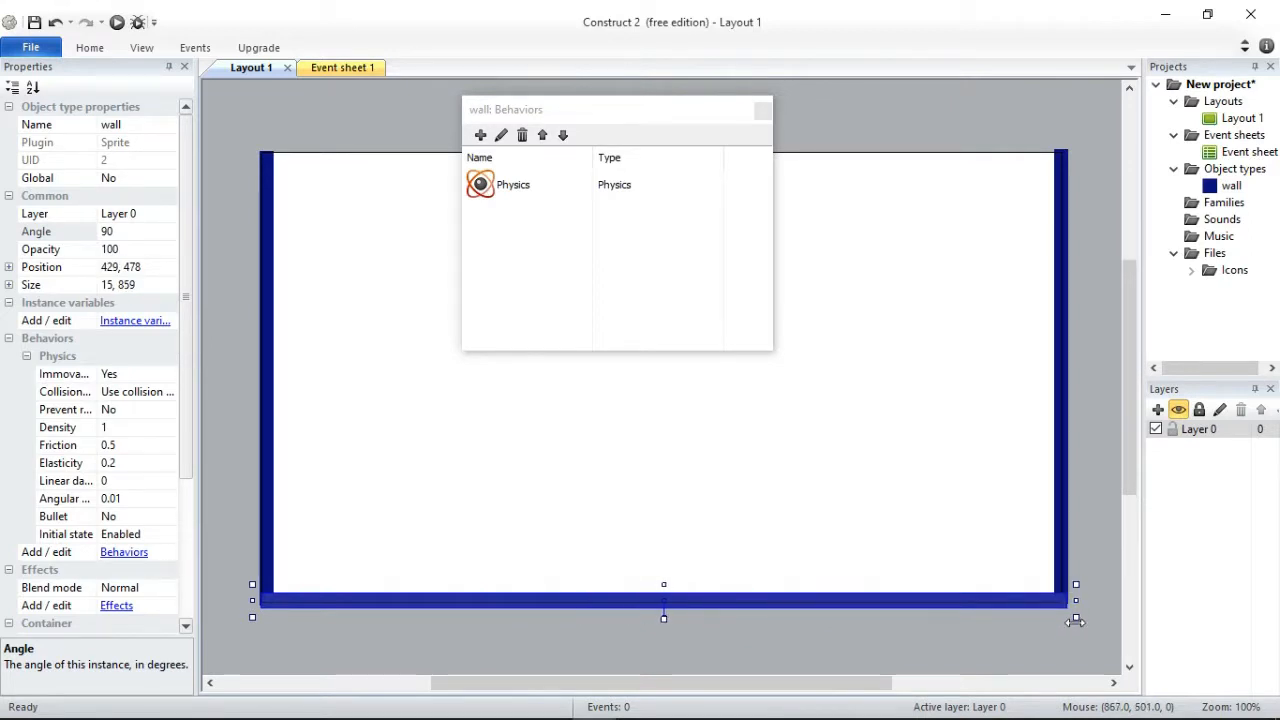
# Paste one more wall copy inside the layout and set its angle to 90.
pyautogui.rightClick(471, 346)
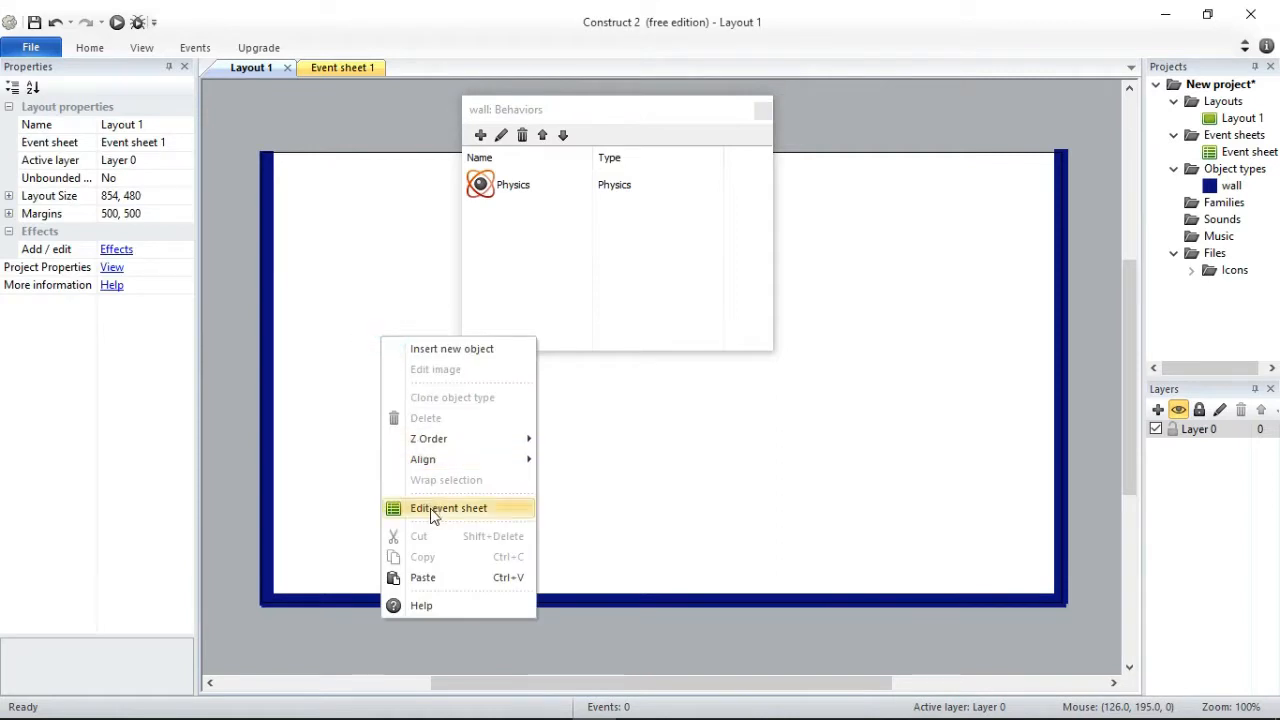
pyautogui.click(437, 576)
pyautogui.click(432, 372)
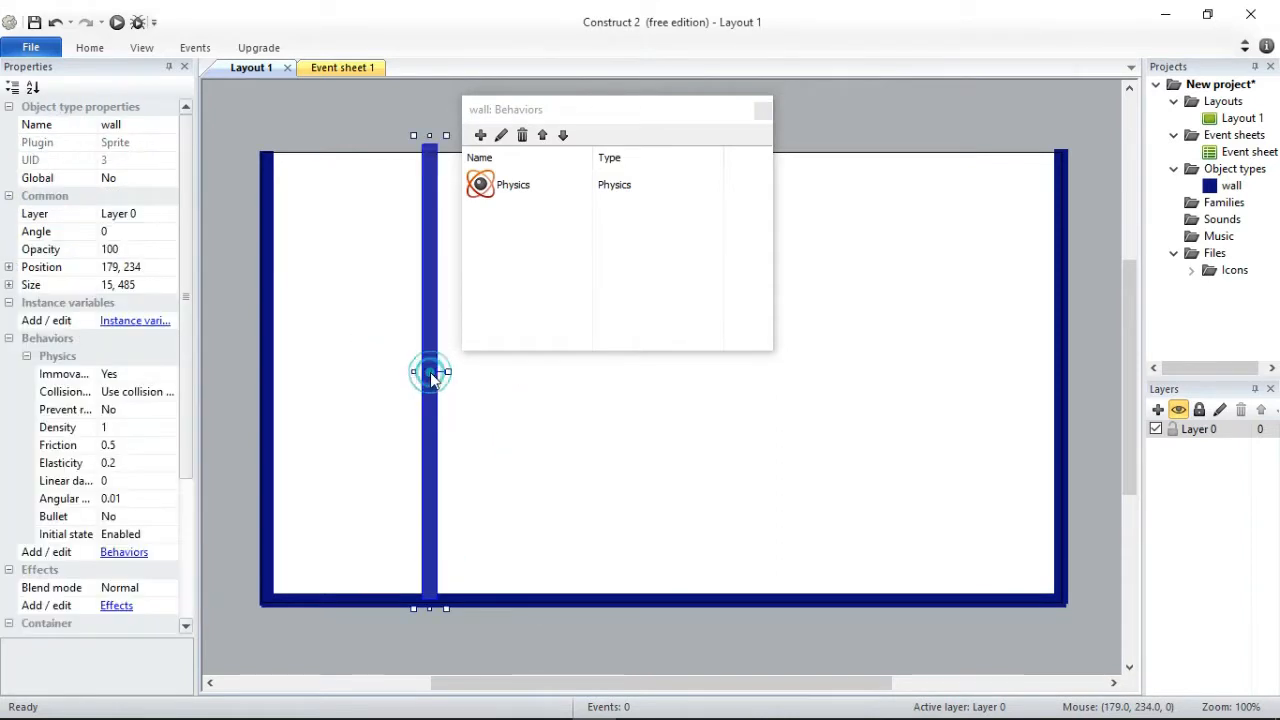
pyautogui.click(131, 231)
pyautogui.write('9')
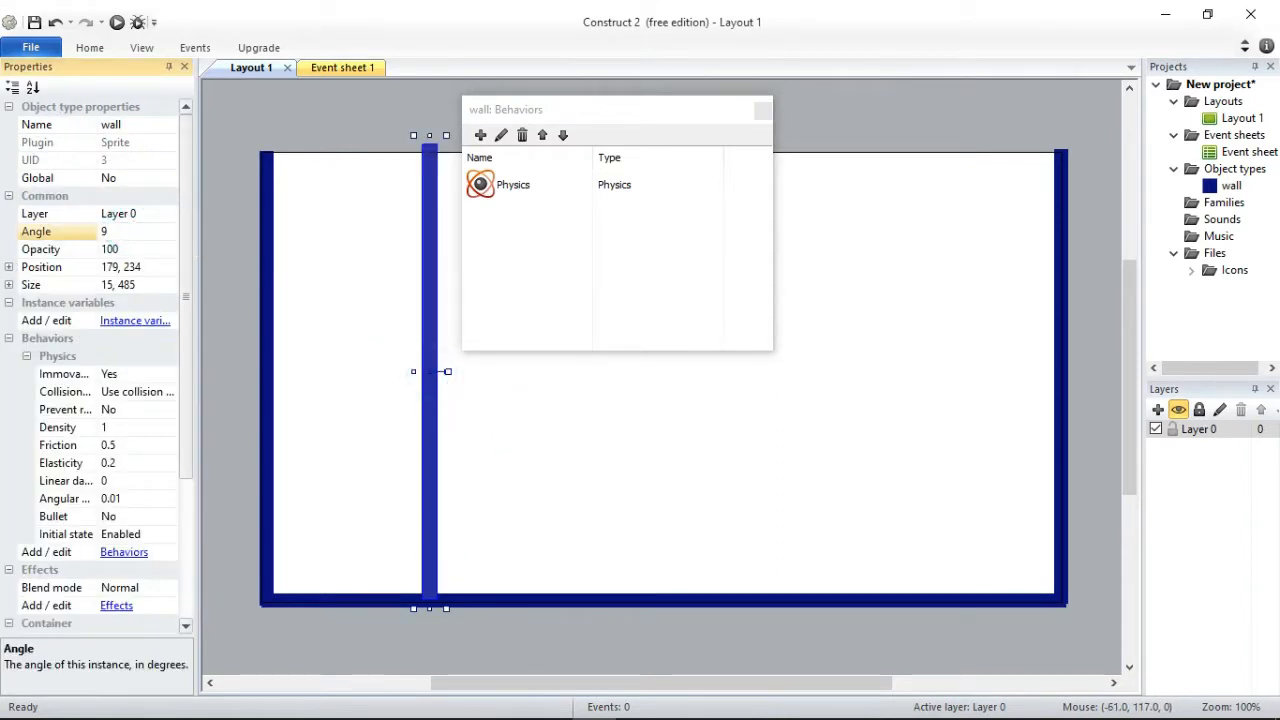
pyautogui.write('0')
pyautogui.press('Return')
# Move the new horizontal wall to the layout's upper edge, stretch it across the full width, and close the wall's Behaviors window.
pyautogui.moveTo(357, 374); pyautogui.dragTo(396, 160)
pyautogui.moveTo(560, 108); pyautogui.dragTo(502, 249)
pyautogui.moveTo(725, 154); pyautogui.dragTo(1056, 183)
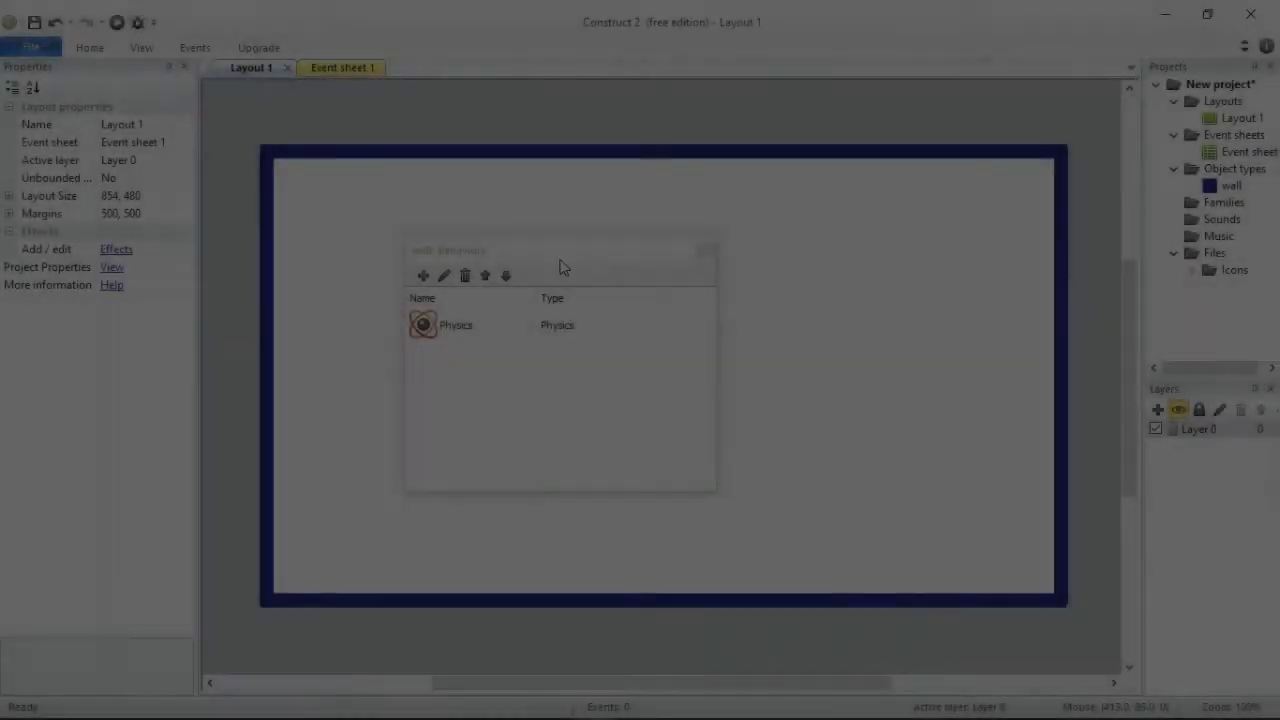
pyautogui.moveTo(563, 256); pyautogui.dragTo(771, 126)
pyautogui.click(916, 117)
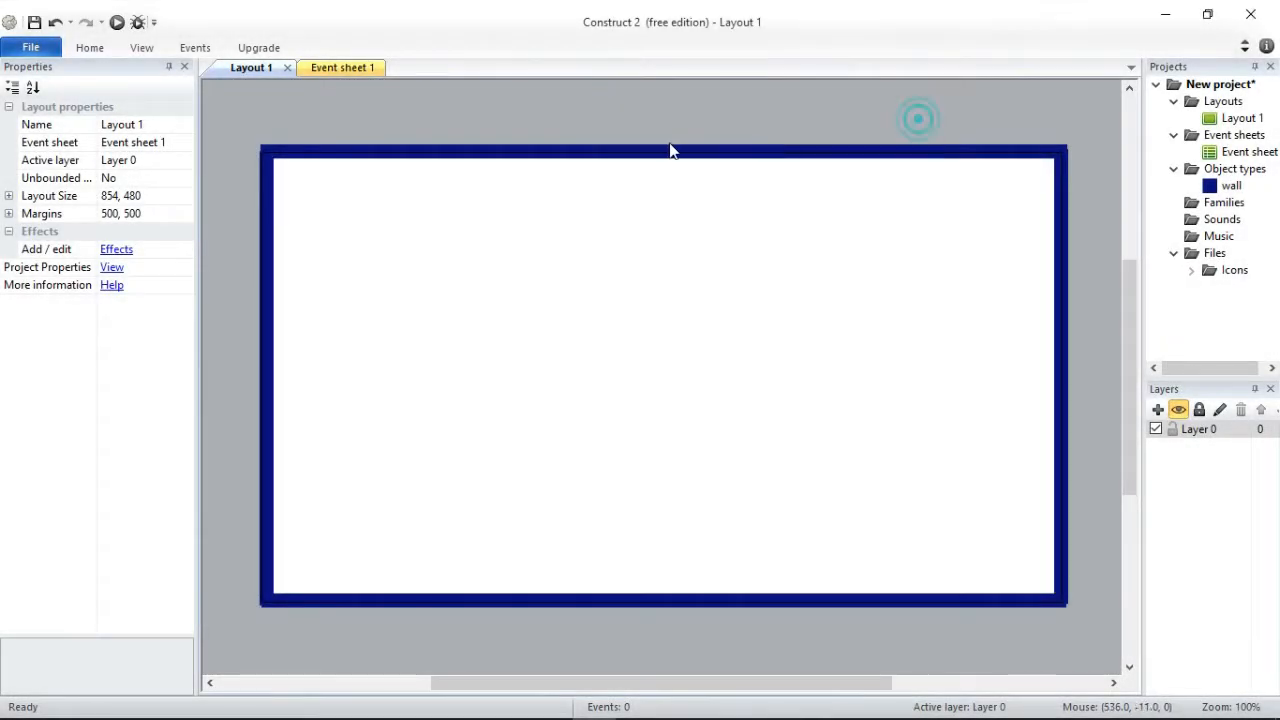
# Insert a new Sprite object named ball in the upper-left area of the layout at about 176, 101.
pyautogui.rightClick(521, 123)
pyautogui.click(557, 126)
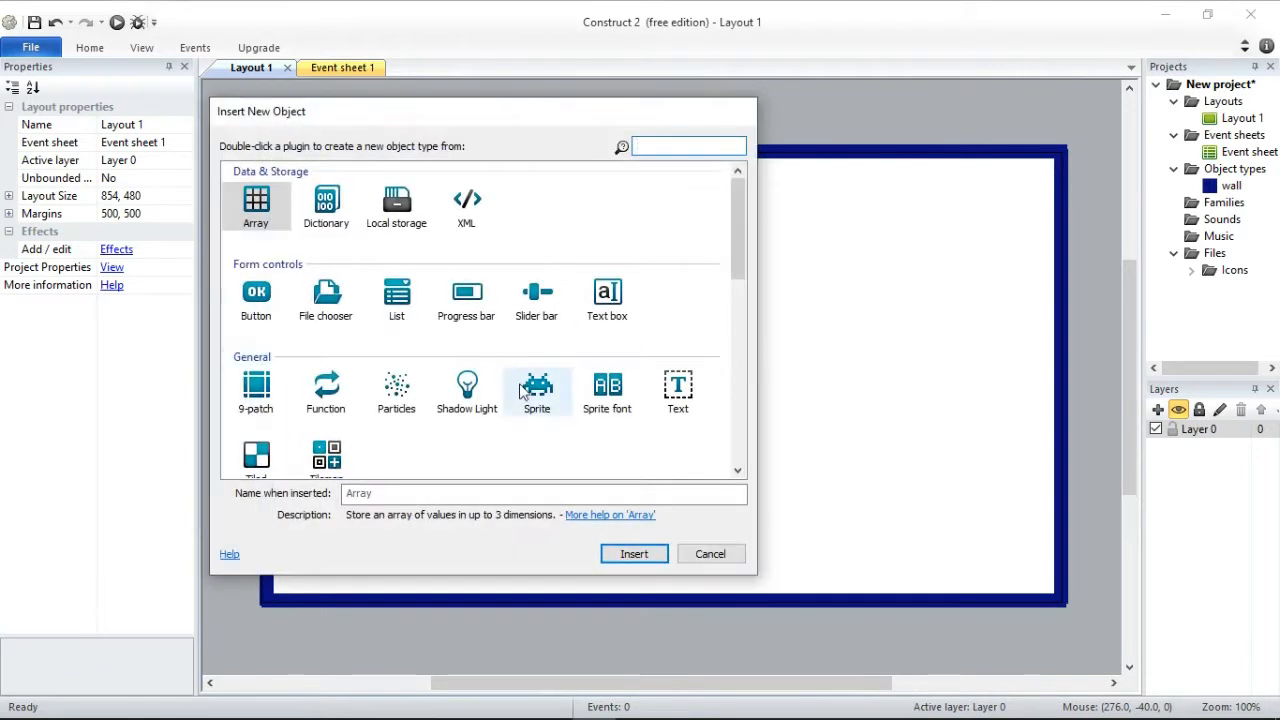
pyautogui.click(540, 395)
pyautogui.doubleClick(380, 491)
pyautogui.press('BackSpace')
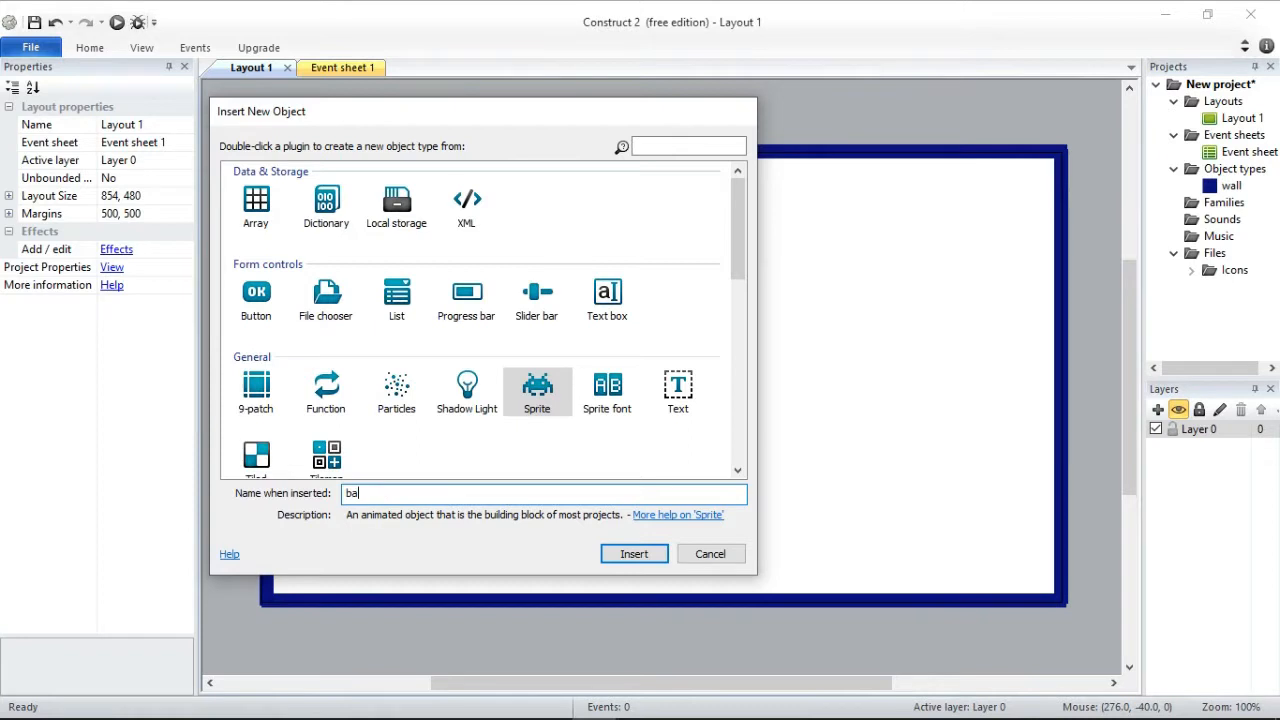
pyautogui.click(630, 554)
pyautogui.click(427, 247)
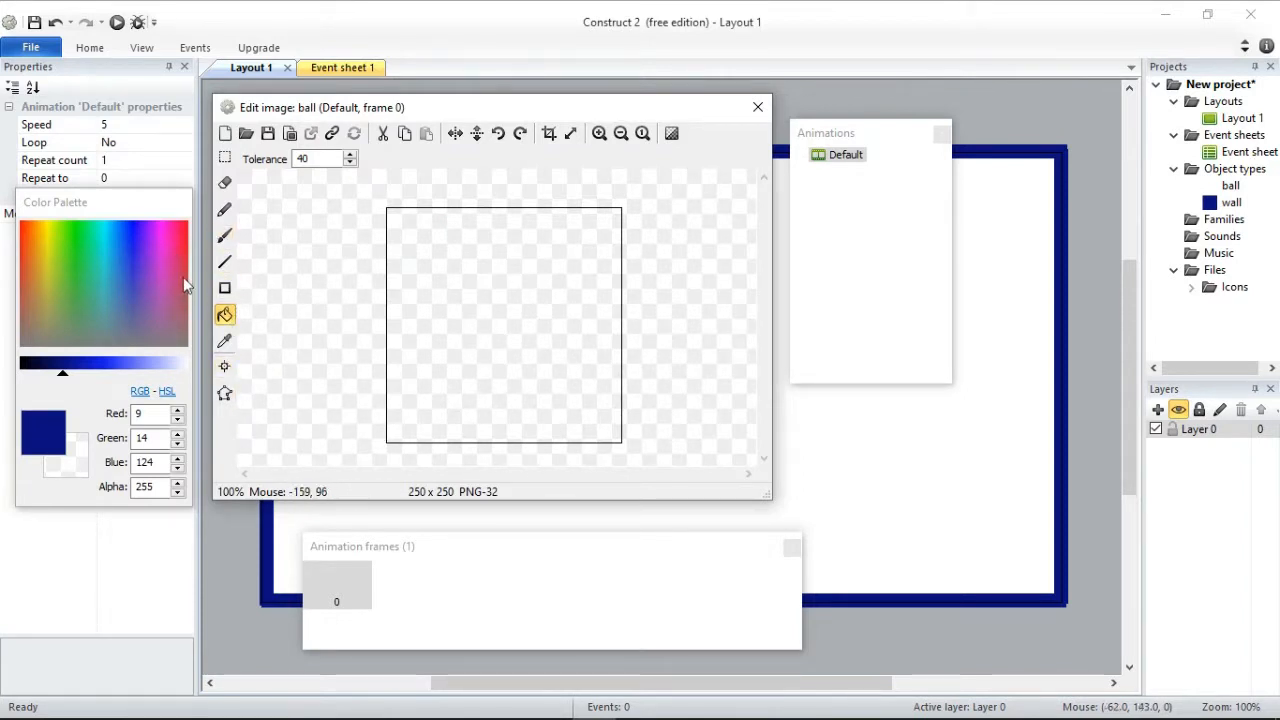
# Paint a dark blue circle in the middle of the ball image with a size 120 brush.
pyautogui.click(224, 237)
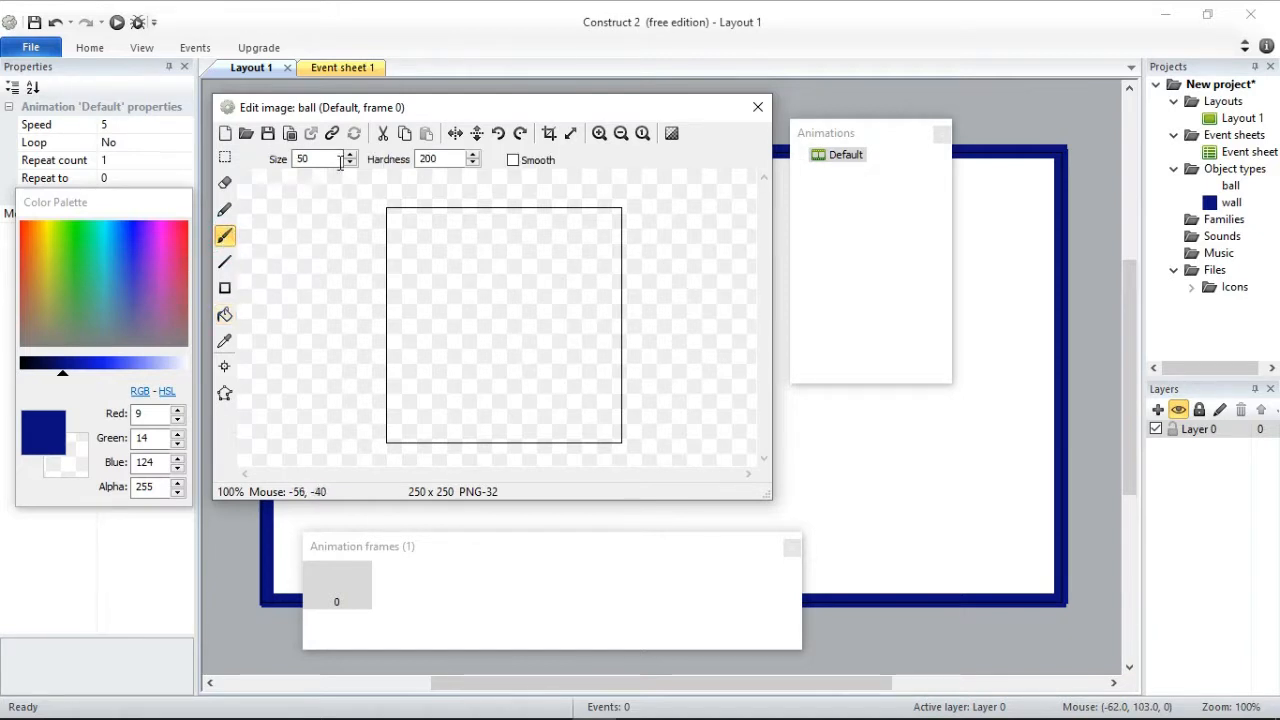
pyautogui.doubleClick(303, 159)
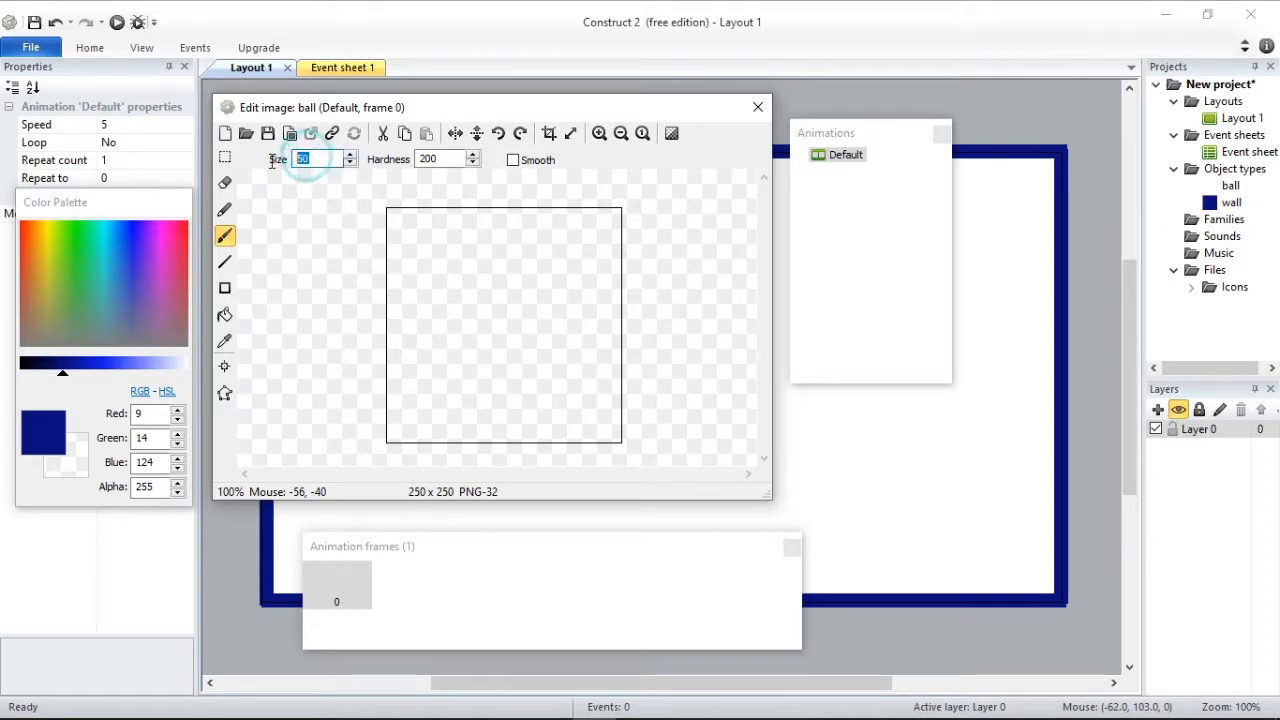
pyautogui.write('12')
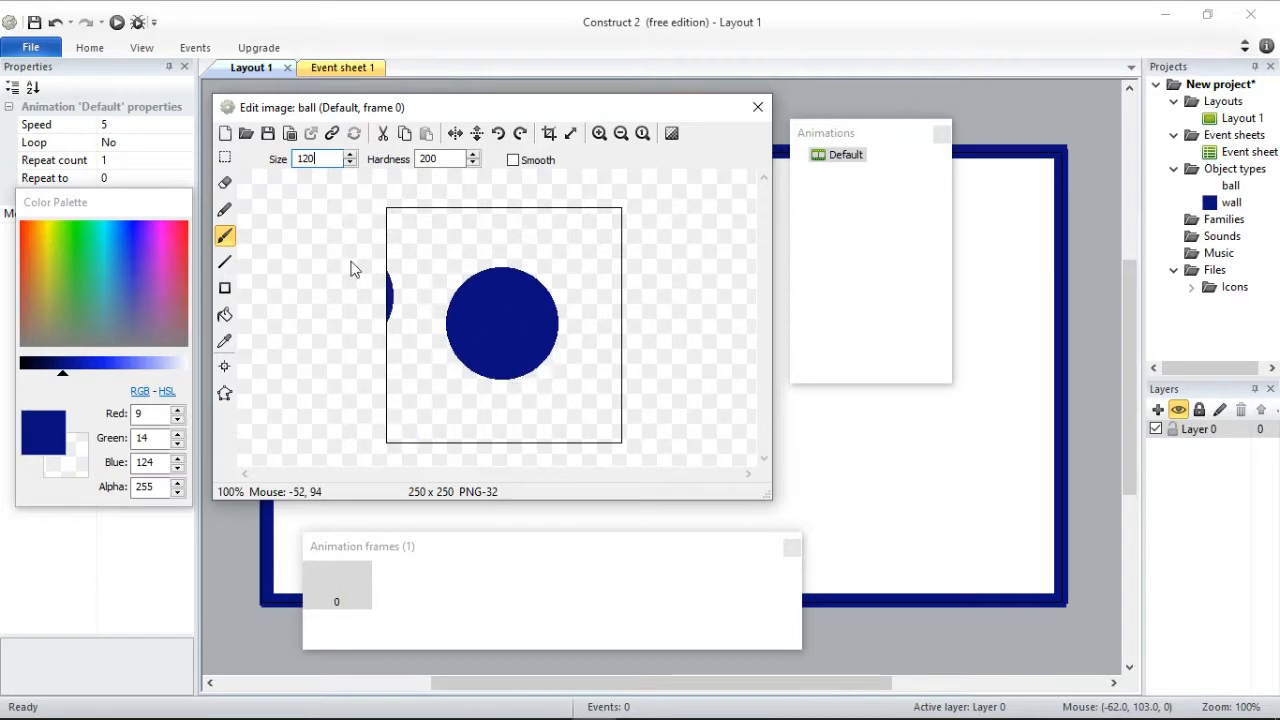
# Crop the ball image to the circle and place the origin point at its centre, about 62, 62.
pyautogui.click(548, 137)
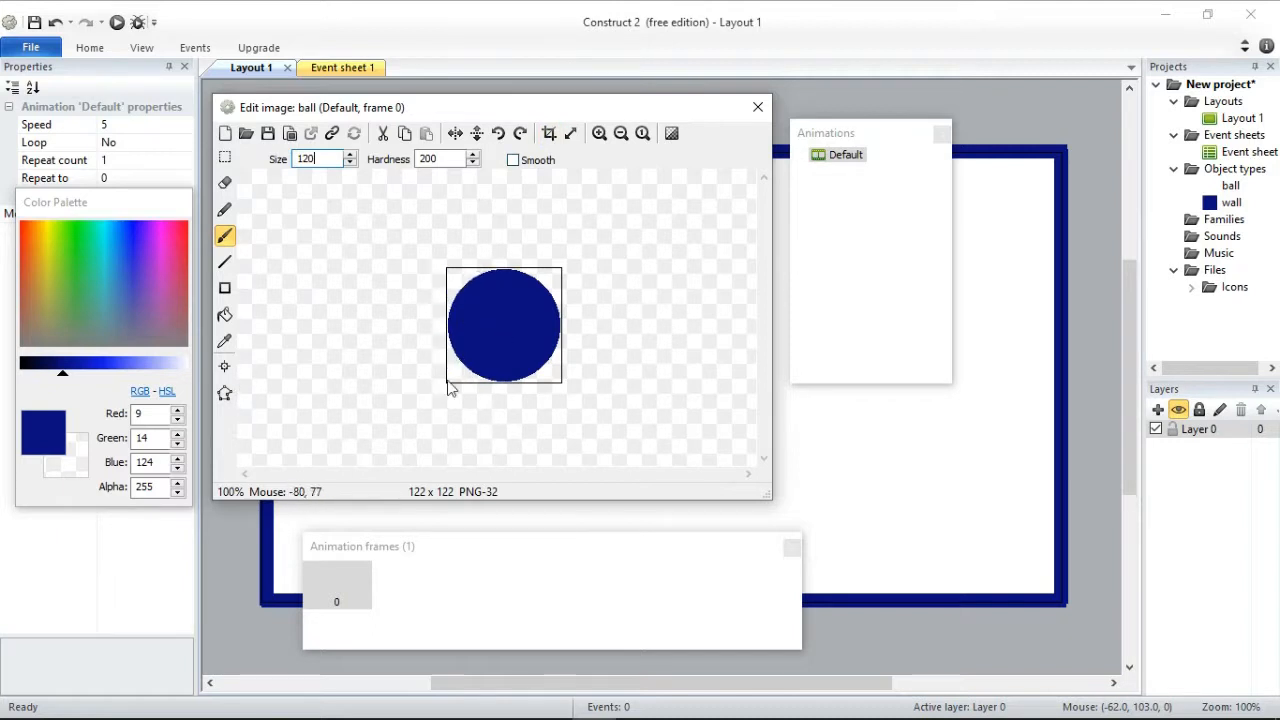
pyautogui.click(225, 367)
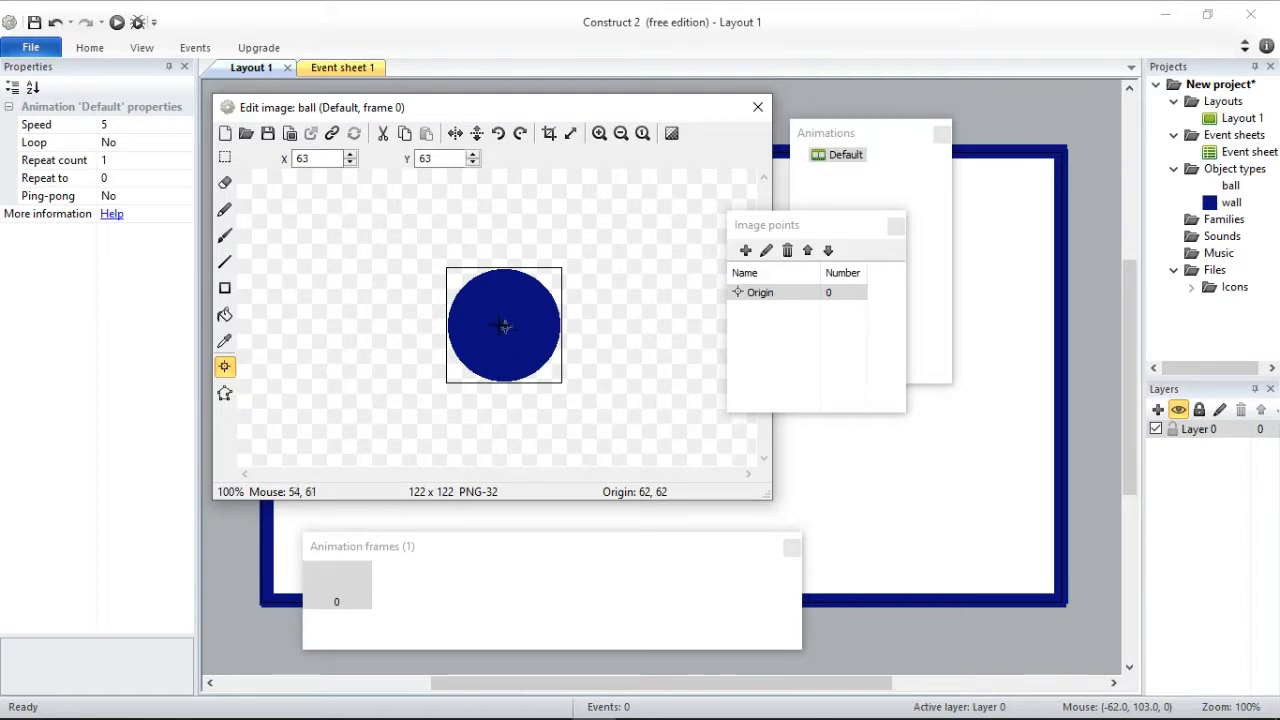
# Paint a near-white (250, 250, 255) dot and curved highlight on the ball's right side with a size 10 brush and close the image editor.
pyautogui.click(224, 236)
pyautogui.doubleClick(305, 159)
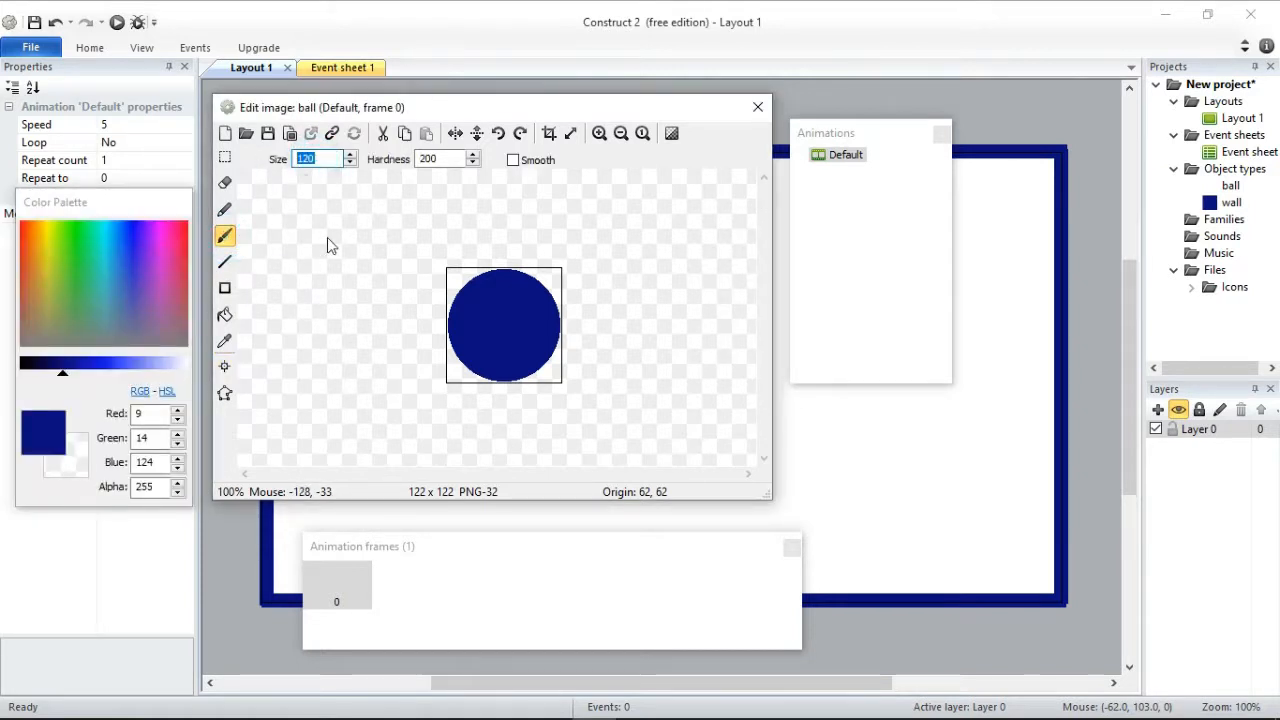
pyautogui.write('40')
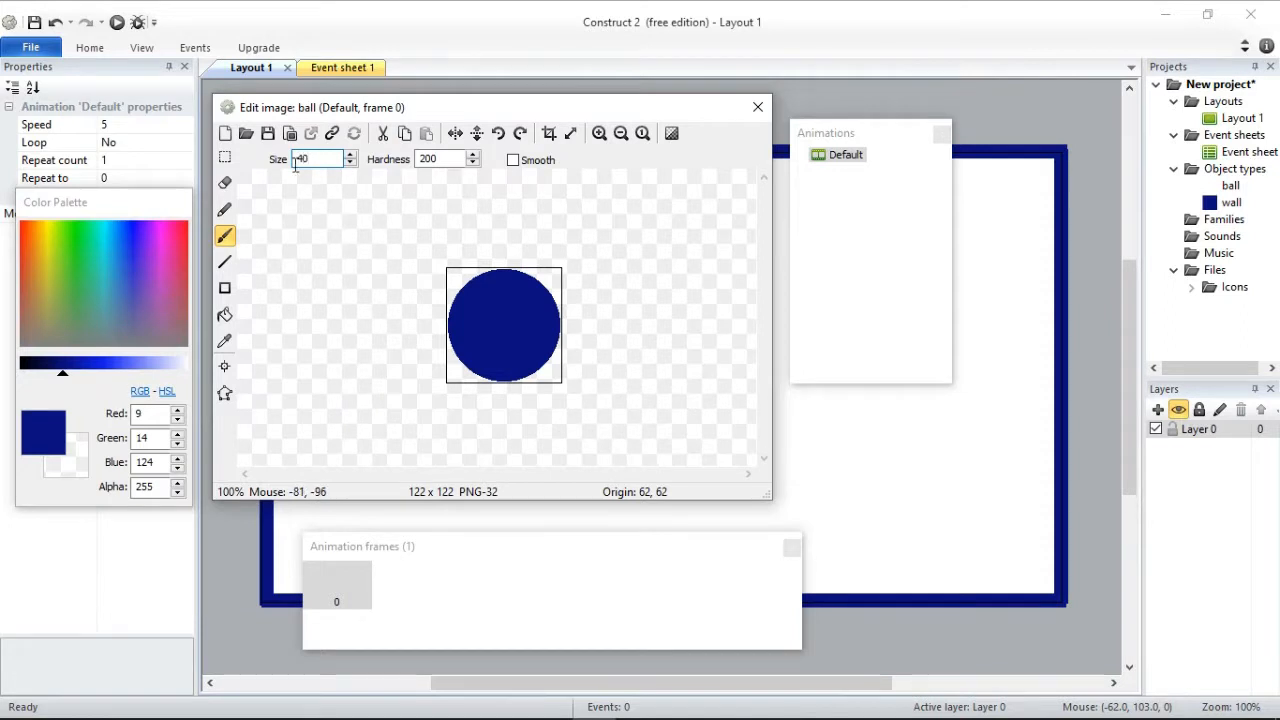
pyautogui.moveTo(62, 376); pyautogui.dragTo(192, 379)
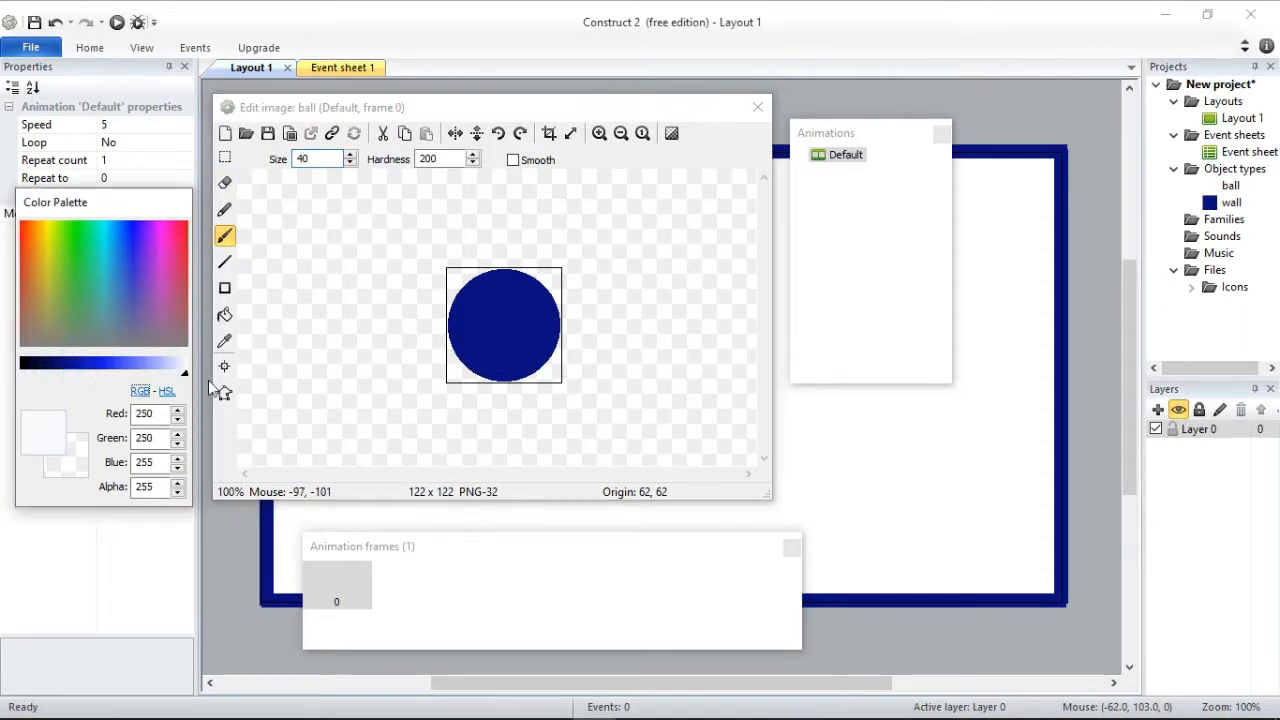
pyautogui.doubleClick(305, 159)
pyautogui.click(305, 160)
pyautogui.doubleClick(305, 160)
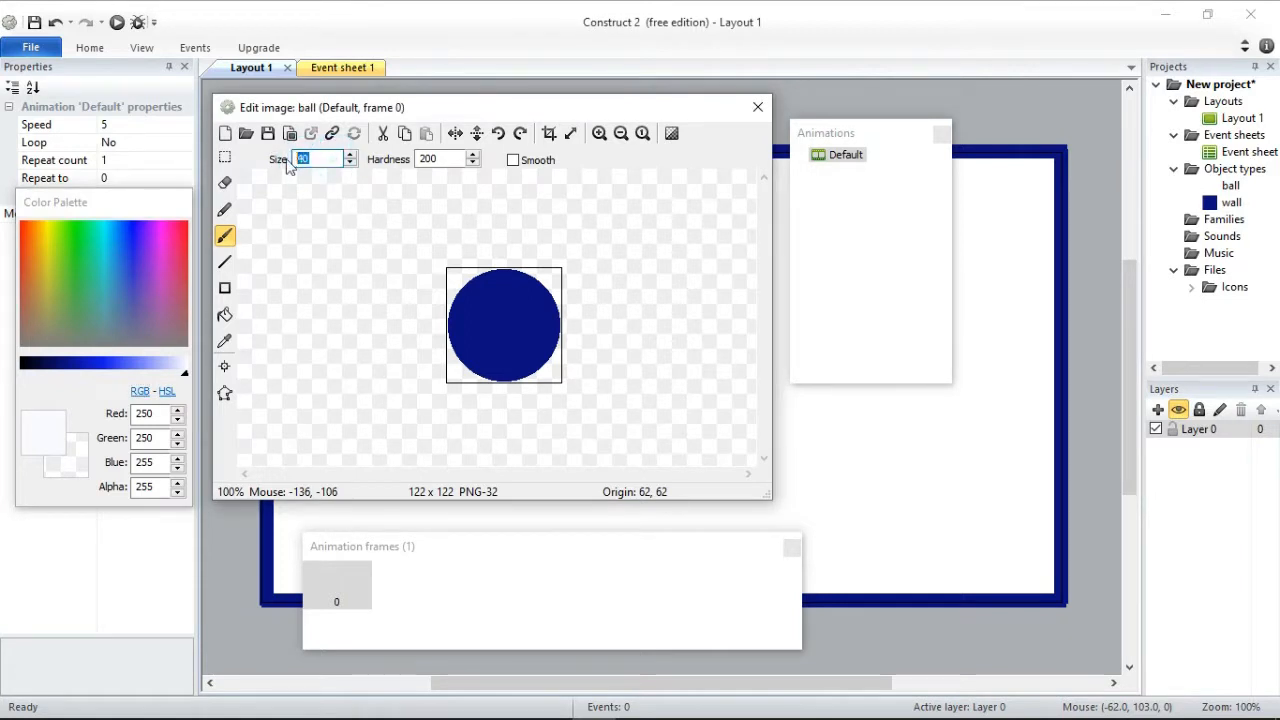
pyautogui.click(532, 299)
pyautogui.moveTo(543, 313); pyautogui.dragTo(546, 320)
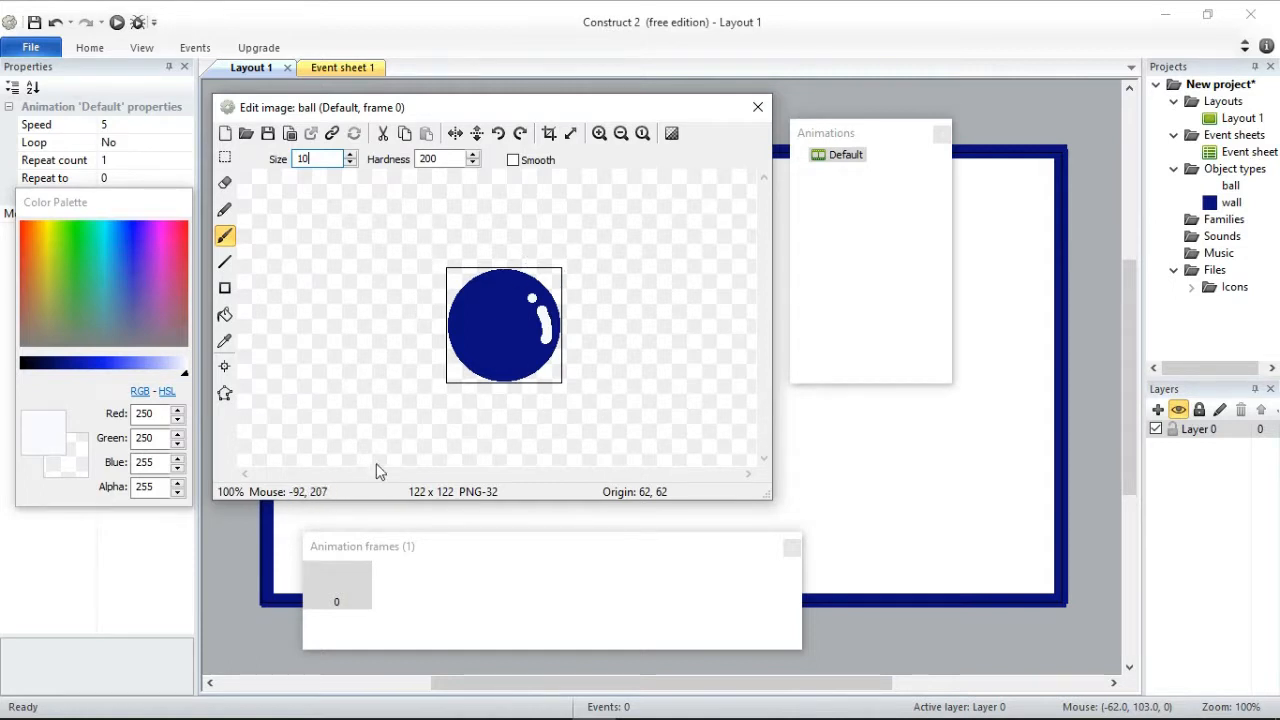
pyautogui.click(757, 108)
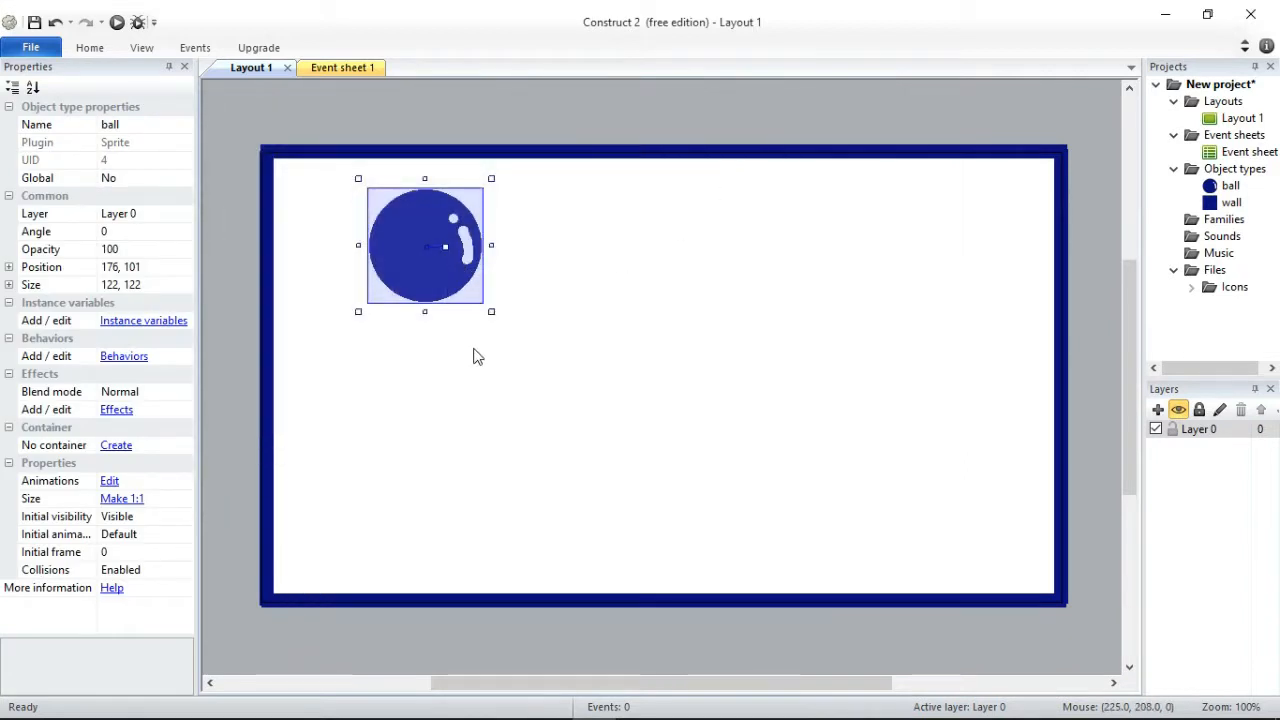
# Scale the ball sprite down proportionally to about 73 x 73.
pyautogui.moveTo(491, 313); pyautogui.dragTo(445, 273)
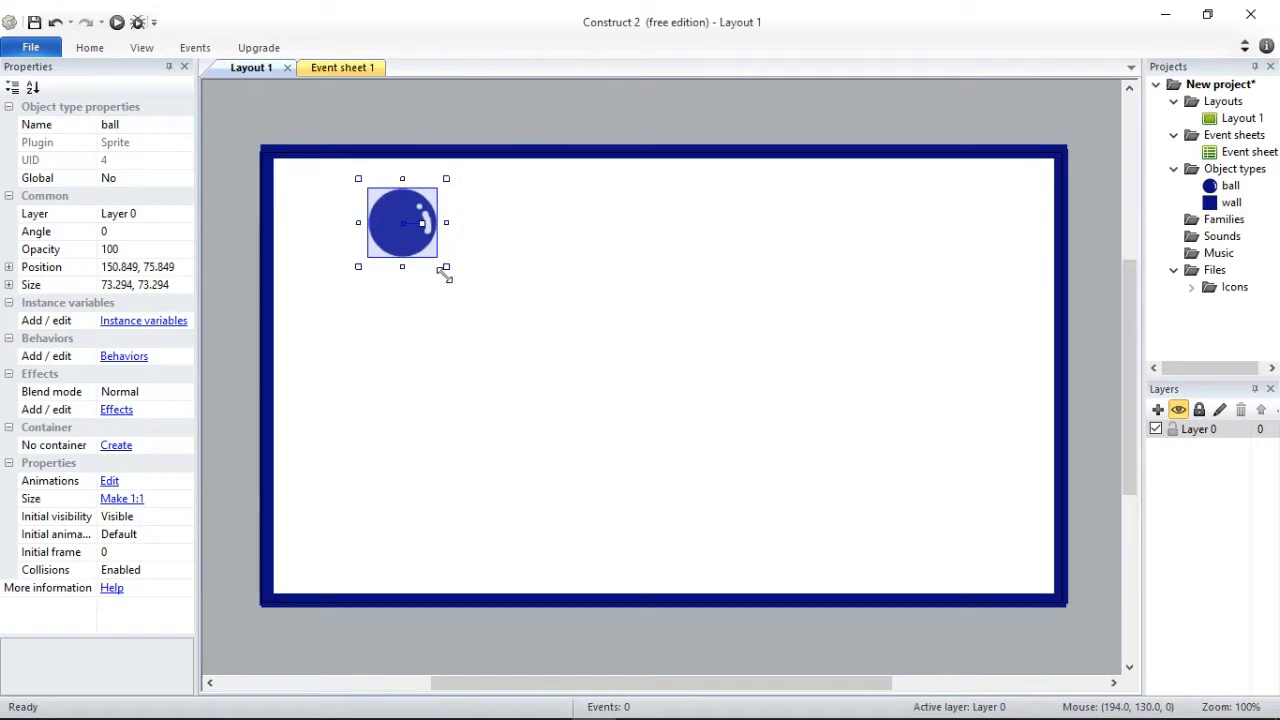
pyautogui.click(353, 97)
pyautogui.click(410, 225)
pyautogui.click(537, 285)
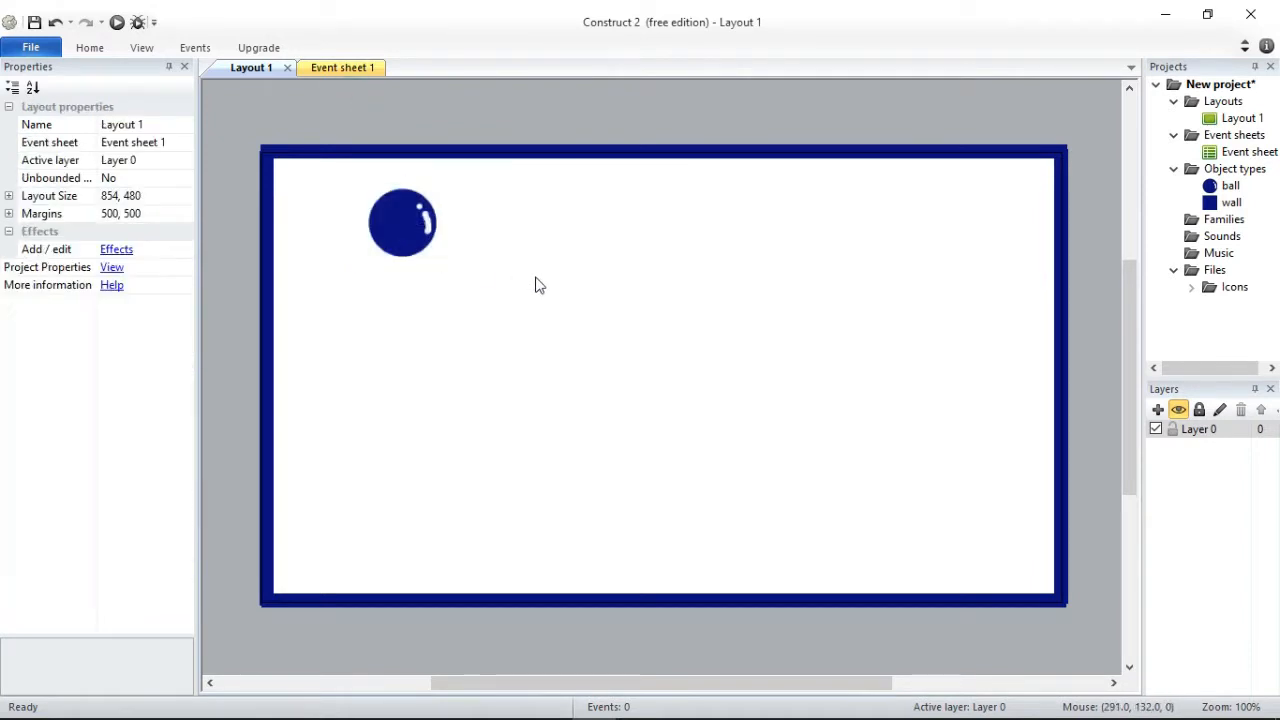
# Fill the ball image's blue area with purple (147, 14, 160) and close the image editor.
pyautogui.doubleClick(394, 225)
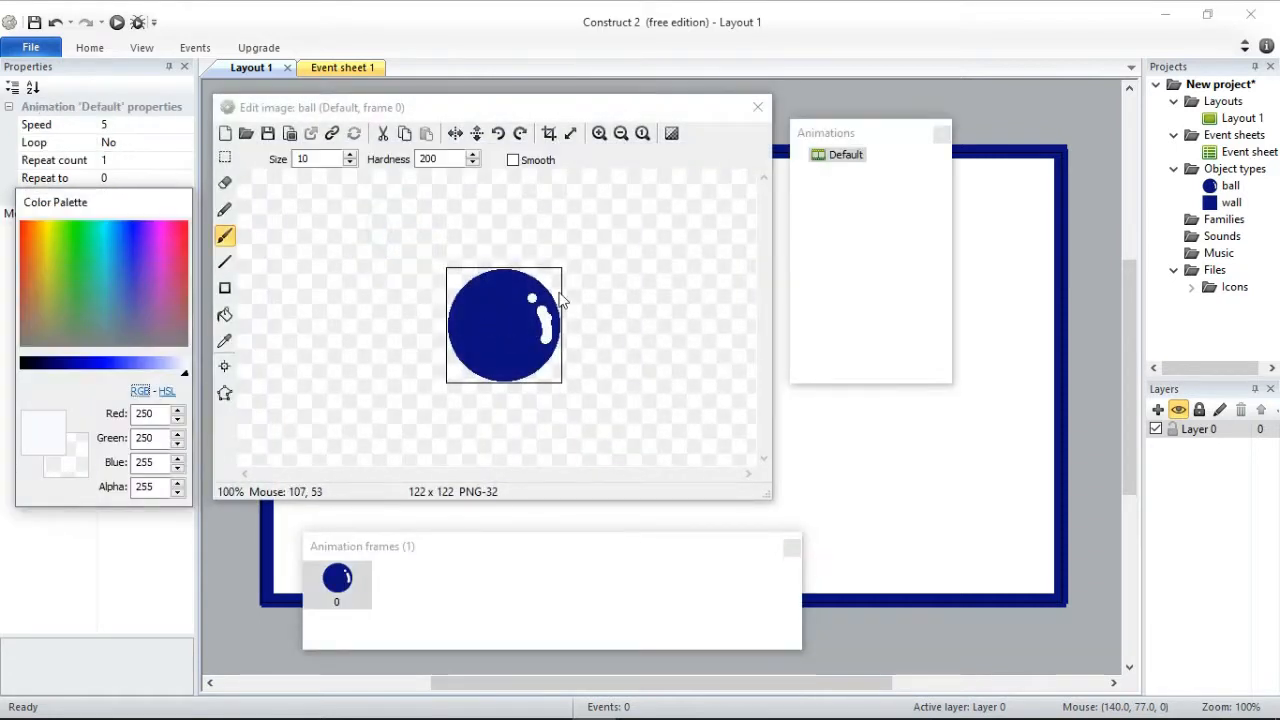
pyautogui.click(225, 316)
pyautogui.click(158, 239)
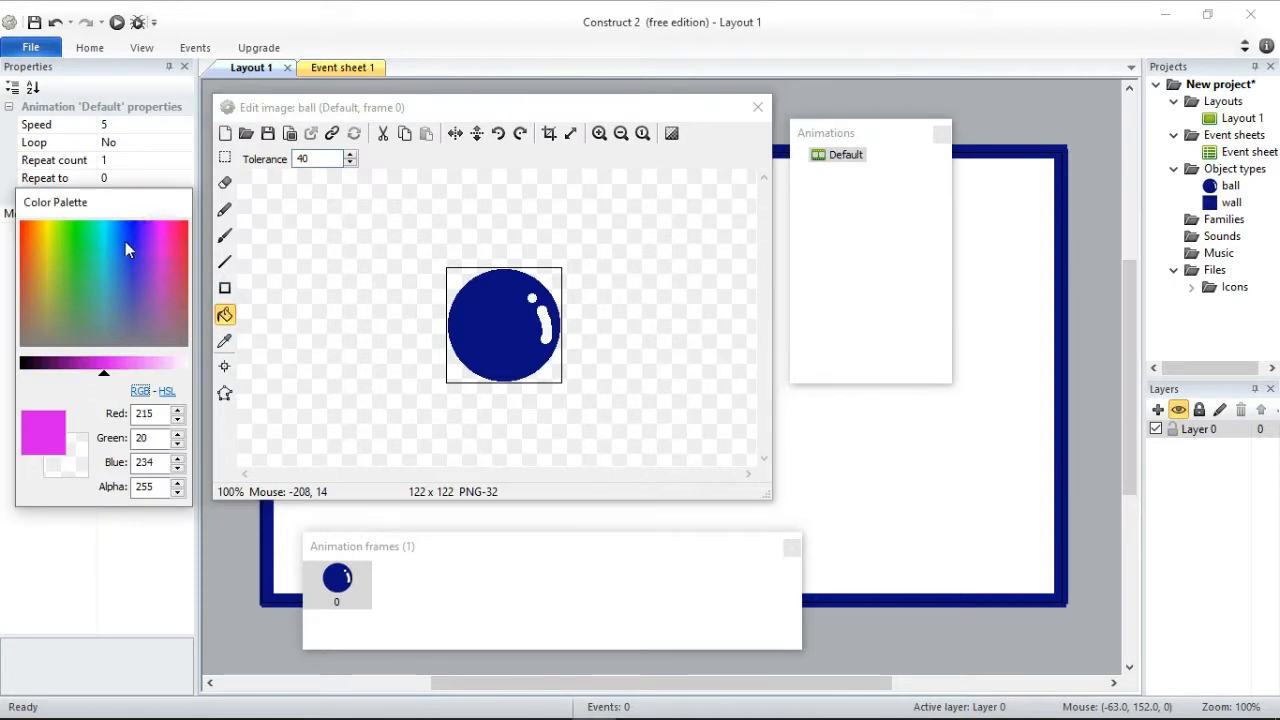
pyautogui.moveTo(88, 365); pyautogui.dragTo(78, 365)
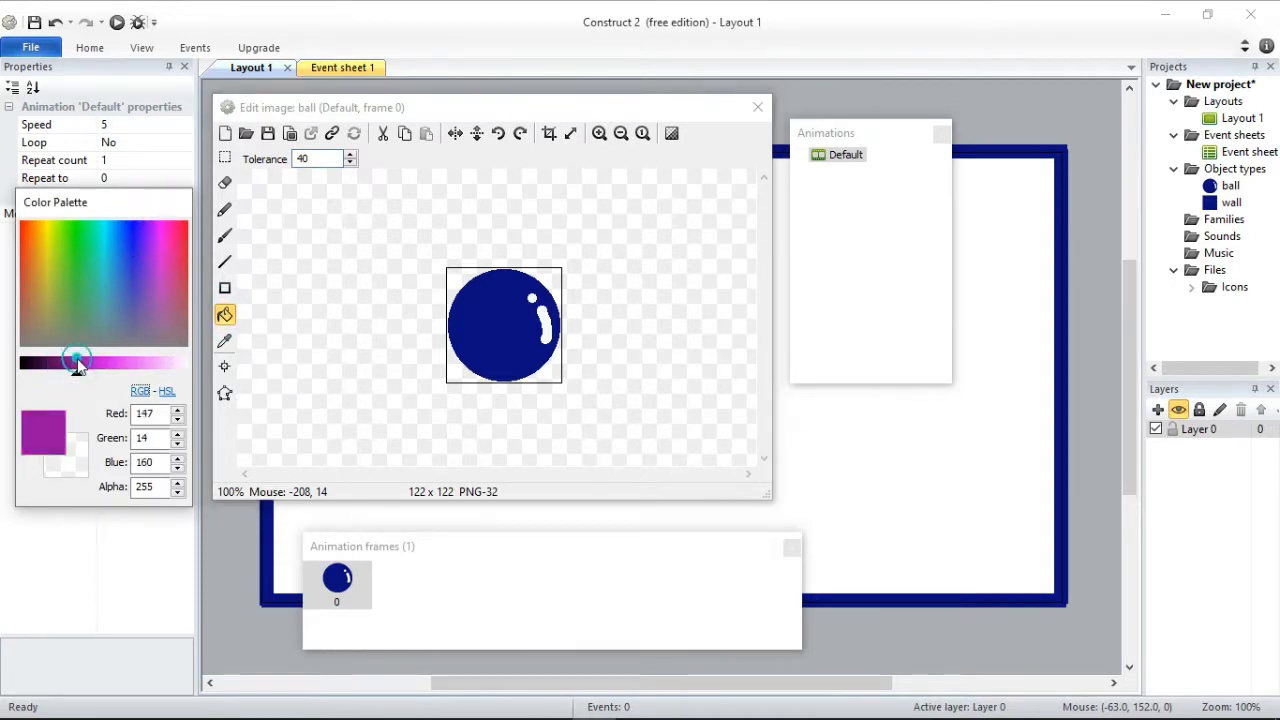
pyautogui.click(505, 335)
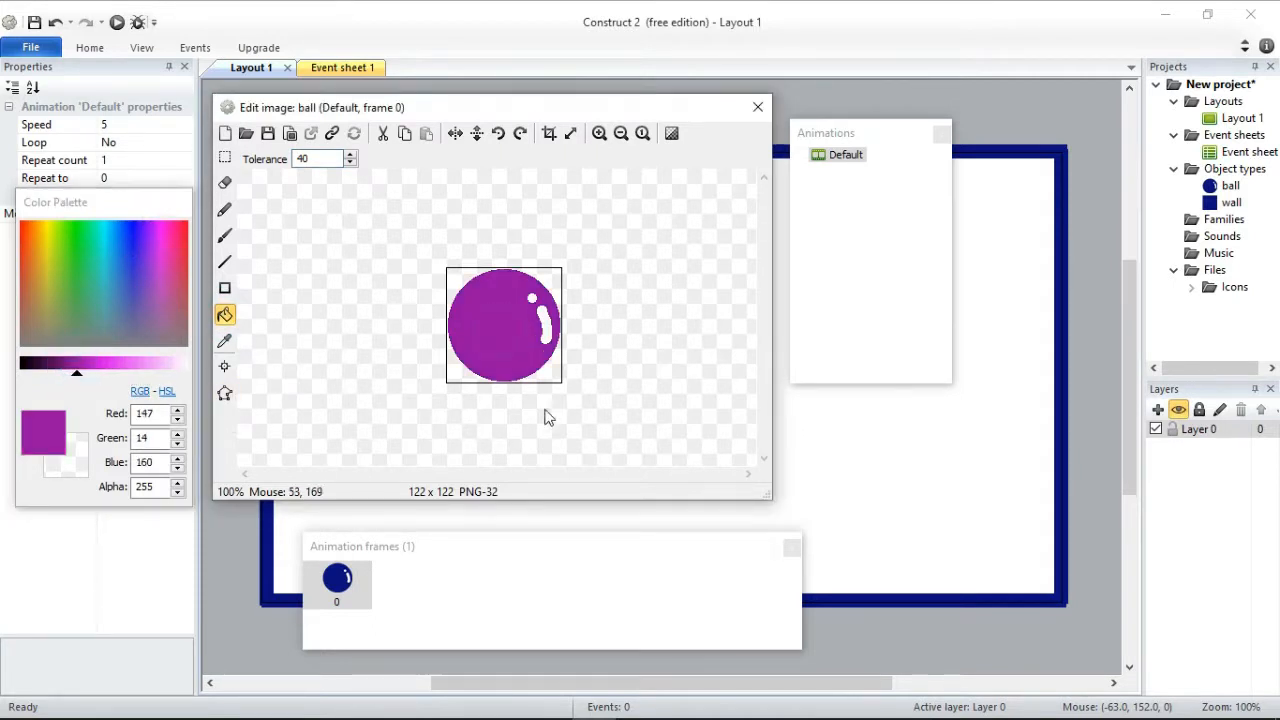
pyautogui.click(757, 107)
pyautogui.click(466, 118)
# Add the Physics behavior to the ball sprite.
pyautogui.click(398, 225)
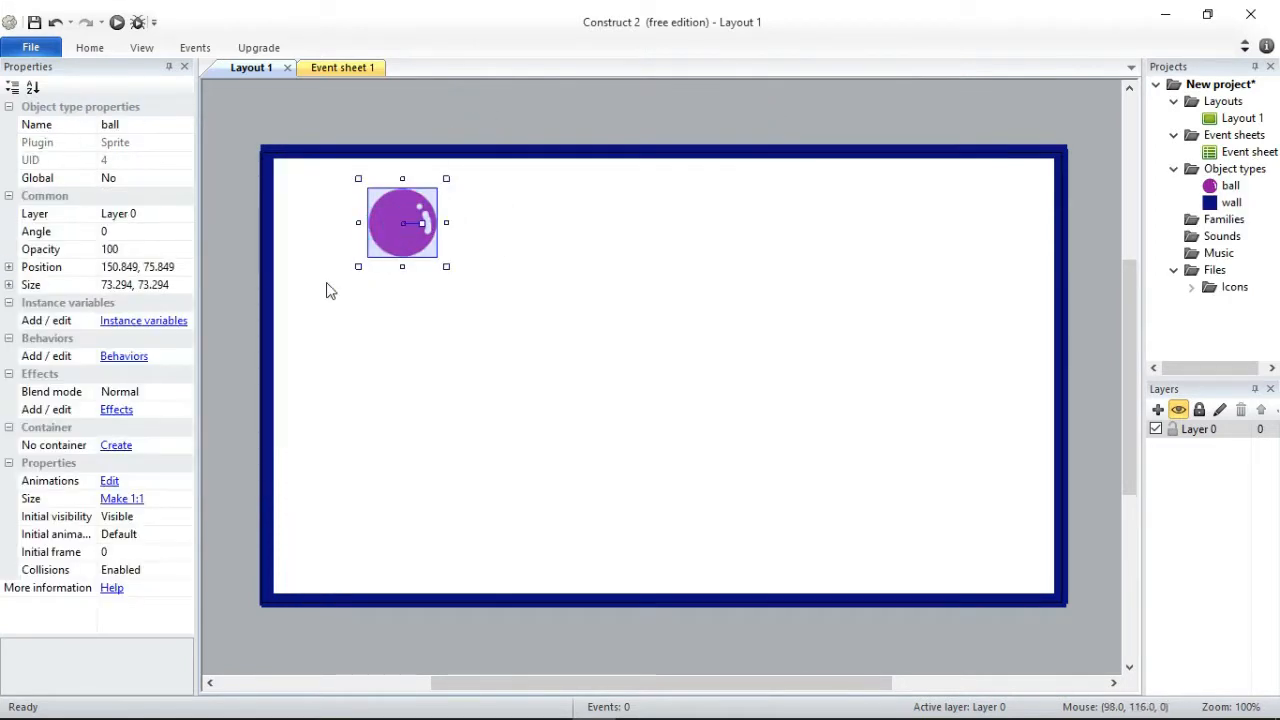
pyautogui.click(121, 360)
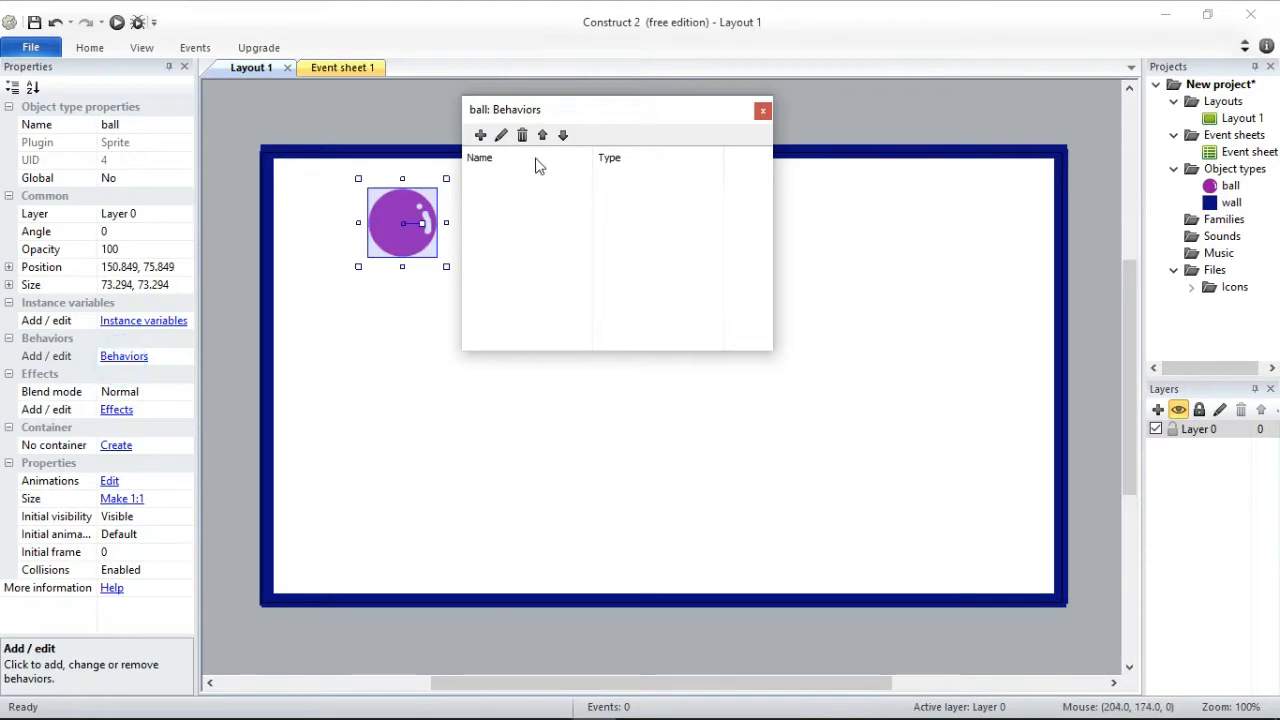
pyautogui.click(478, 134)
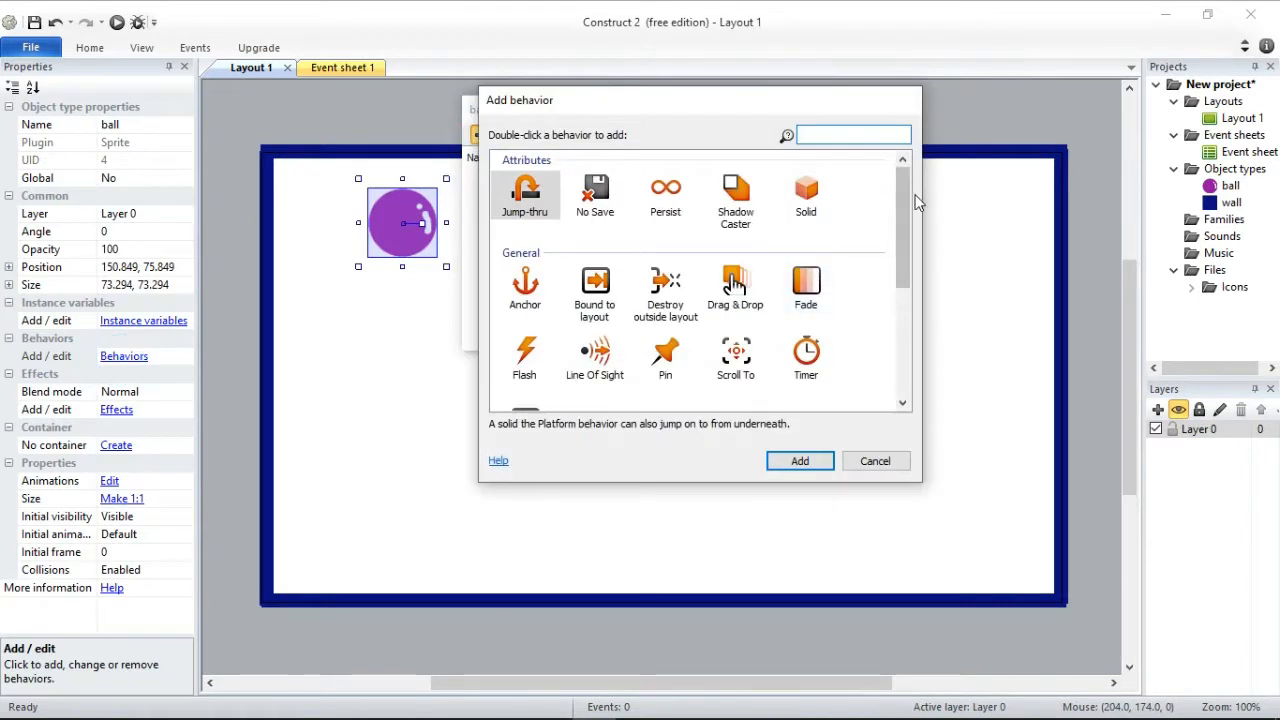
pyautogui.moveTo(900, 190); pyautogui.dragTo(902, 313)
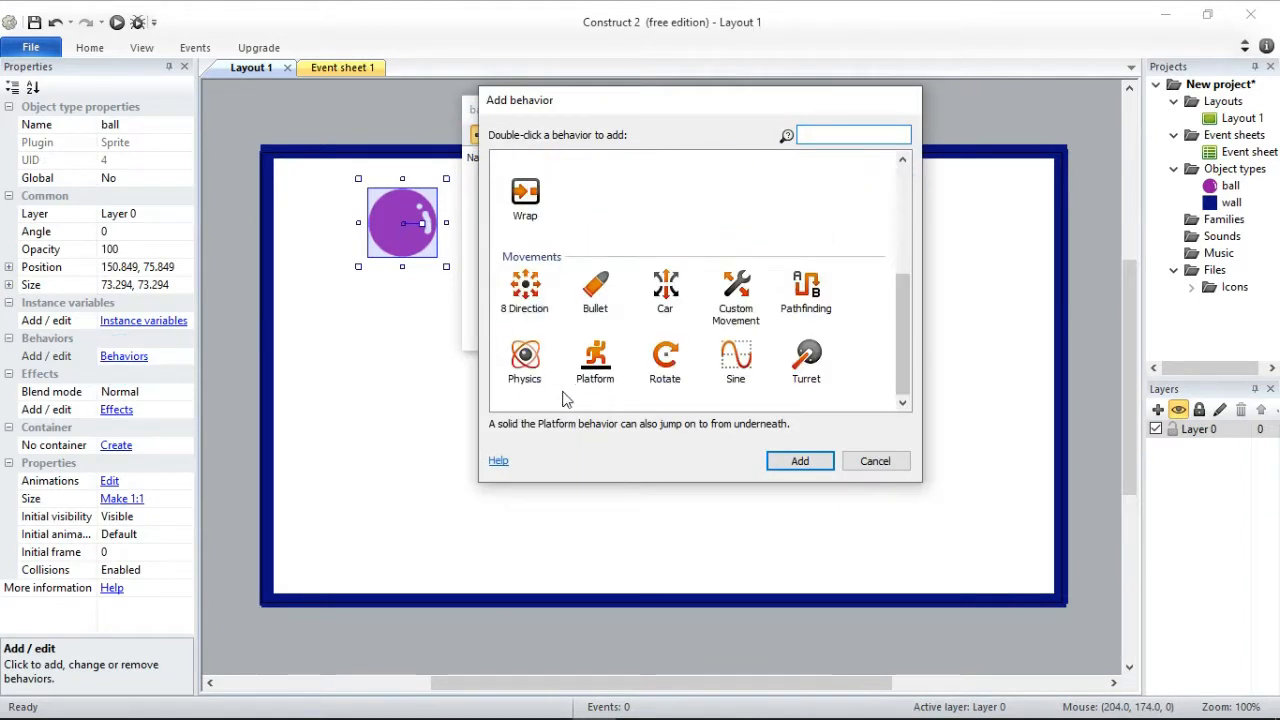
pyautogui.click(522, 368)
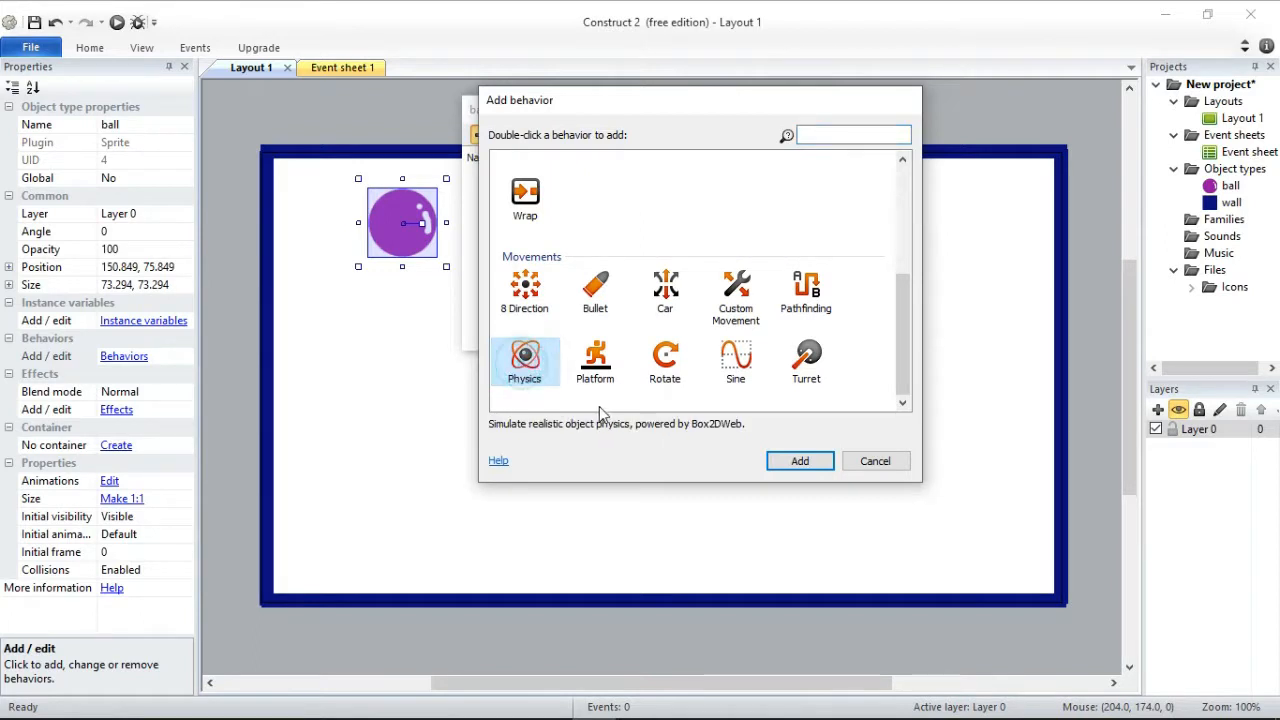
pyautogui.click(802, 462)
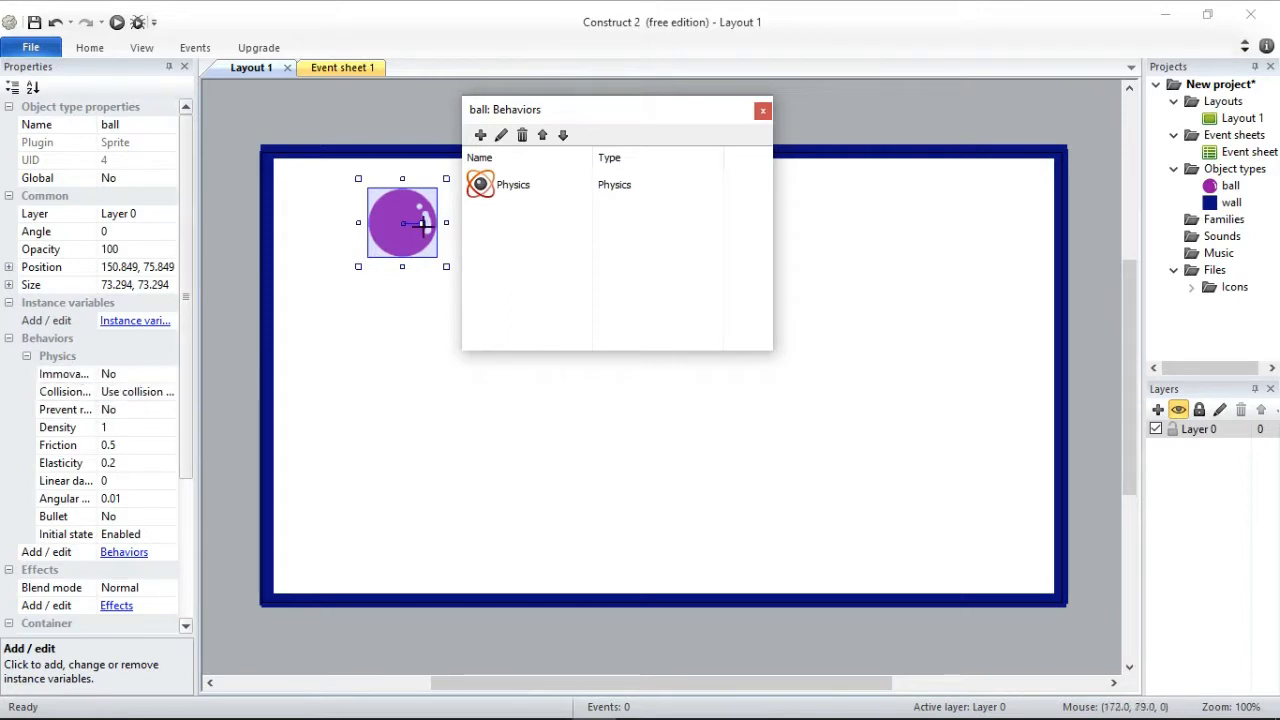
# Move the ball to 117, 70 and set its Physics collision mask to Circle.
pyautogui.click(386, 205)
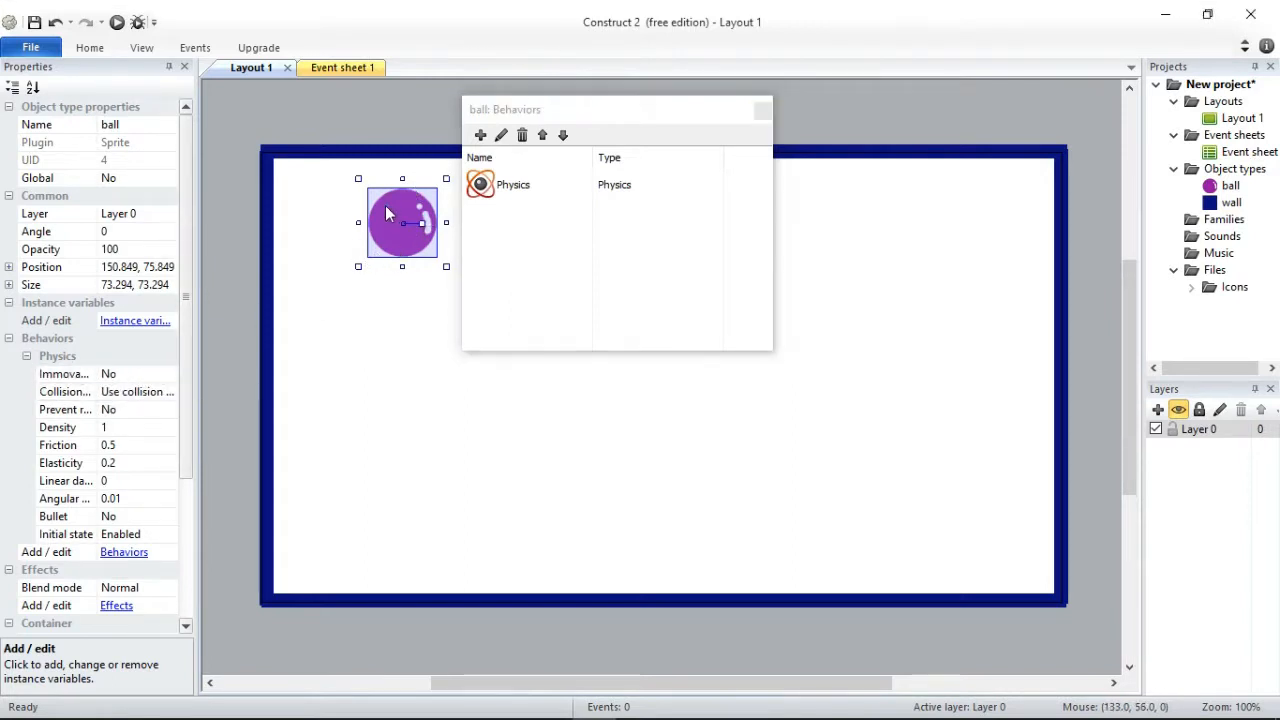
pyautogui.moveTo(385, 205); pyautogui.dragTo(352, 199)
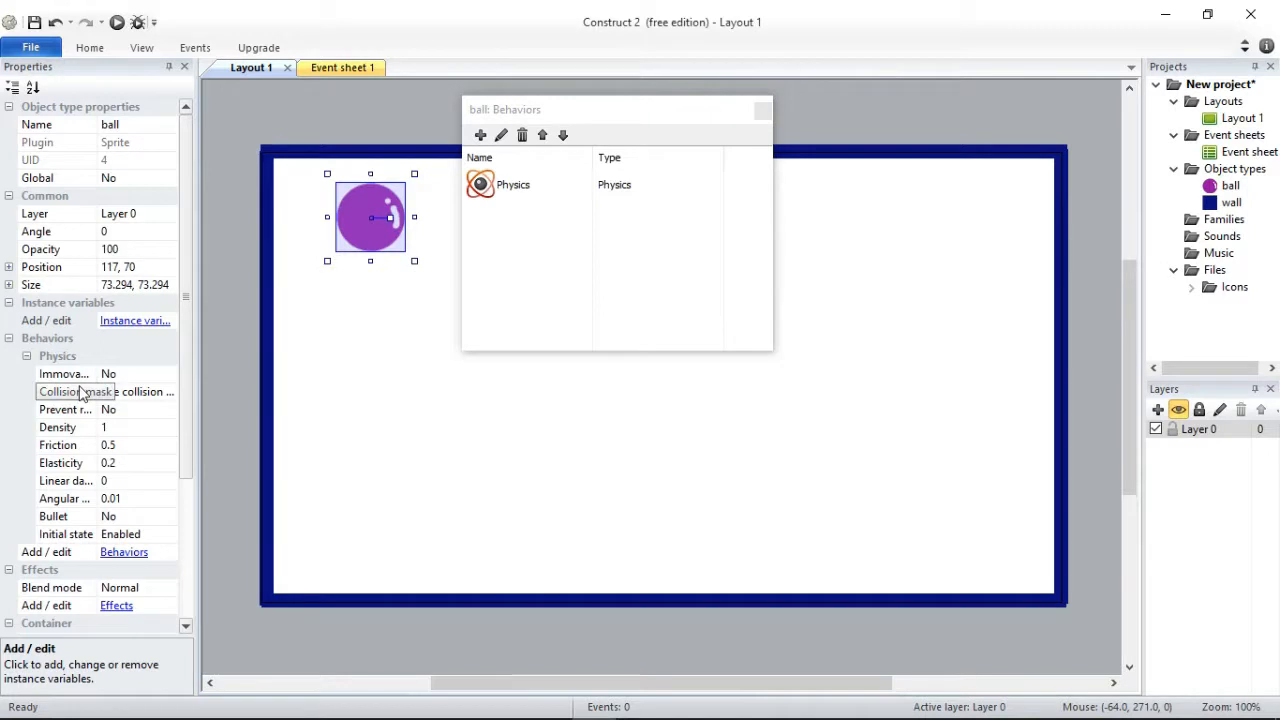
pyautogui.click(157, 393)
pyautogui.click(171, 393)
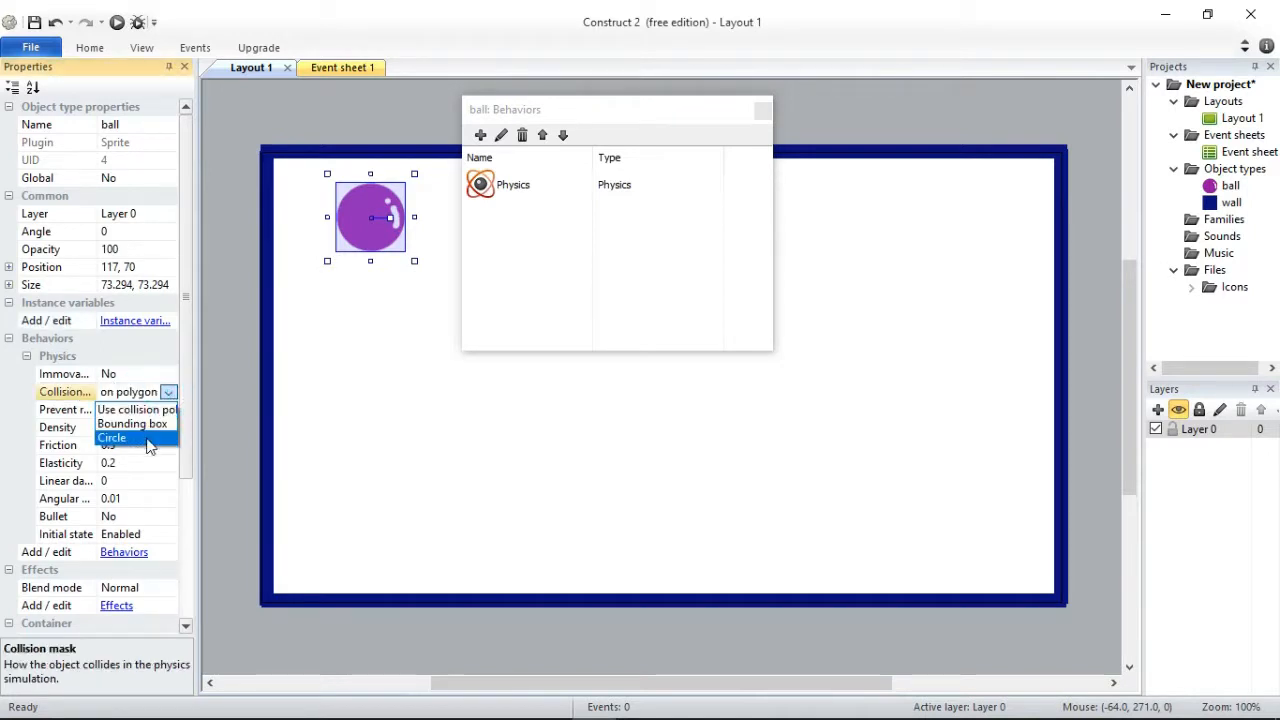
pyautogui.click(143, 440)
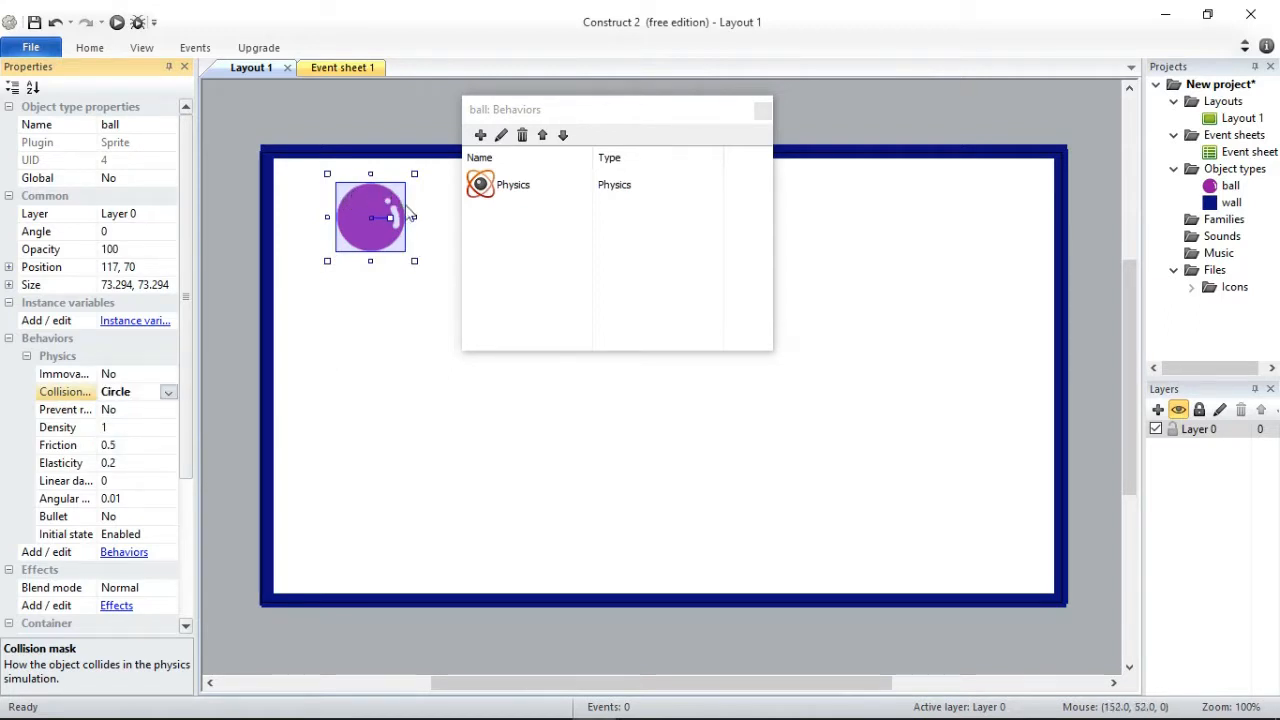
pyautogui.click(401, 344)
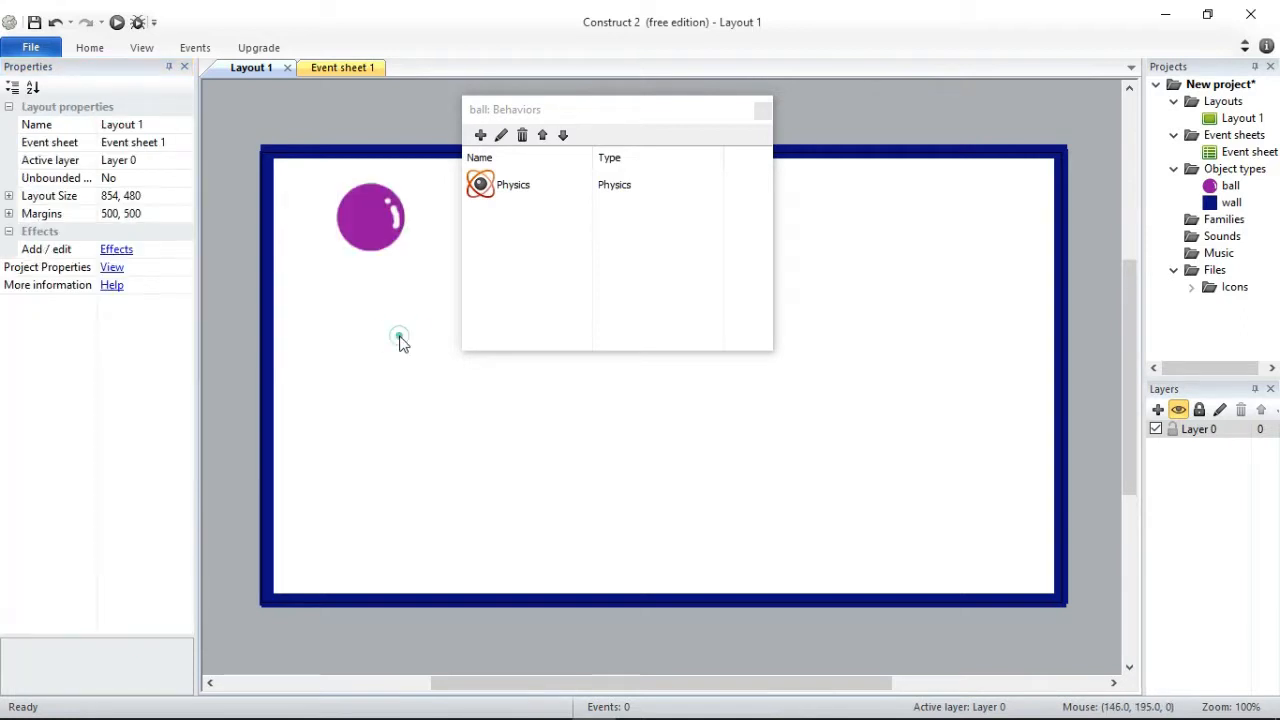
# Preview the layout in the browser to watch the ball fall, and return to Construct 2.
pyautogui.click(117, 22)
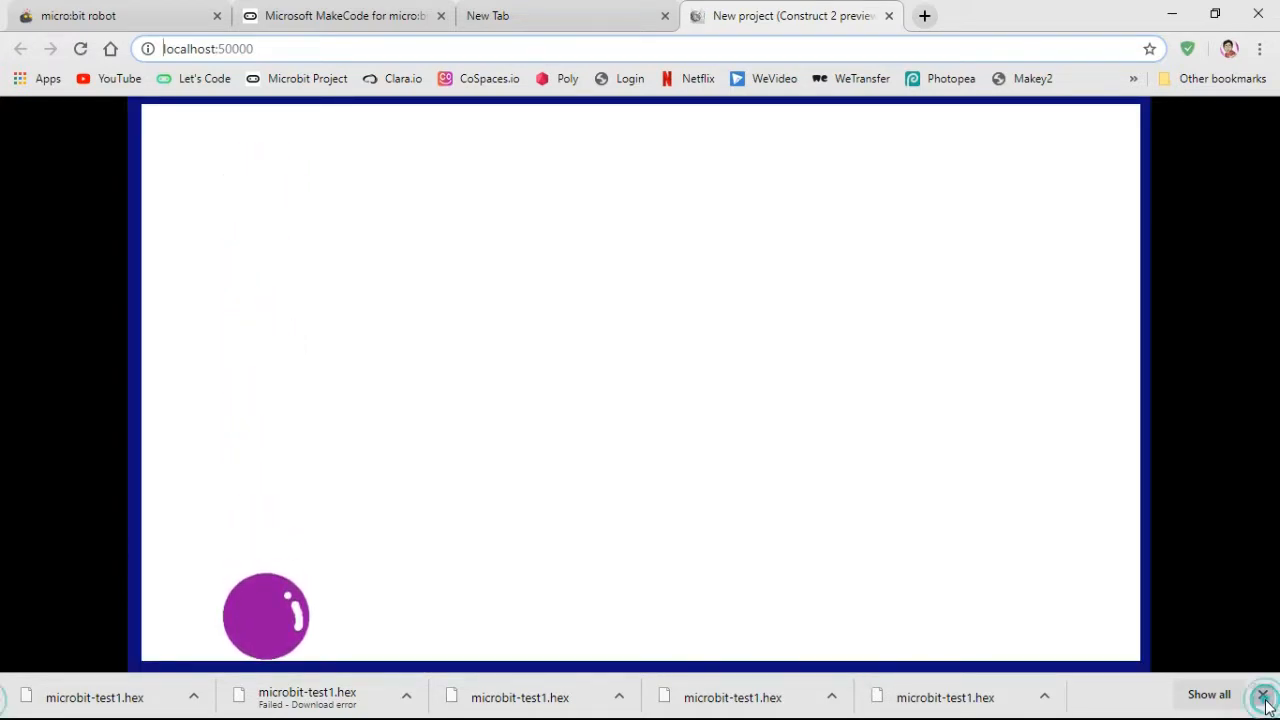
pyautogui.click(1263, 696)
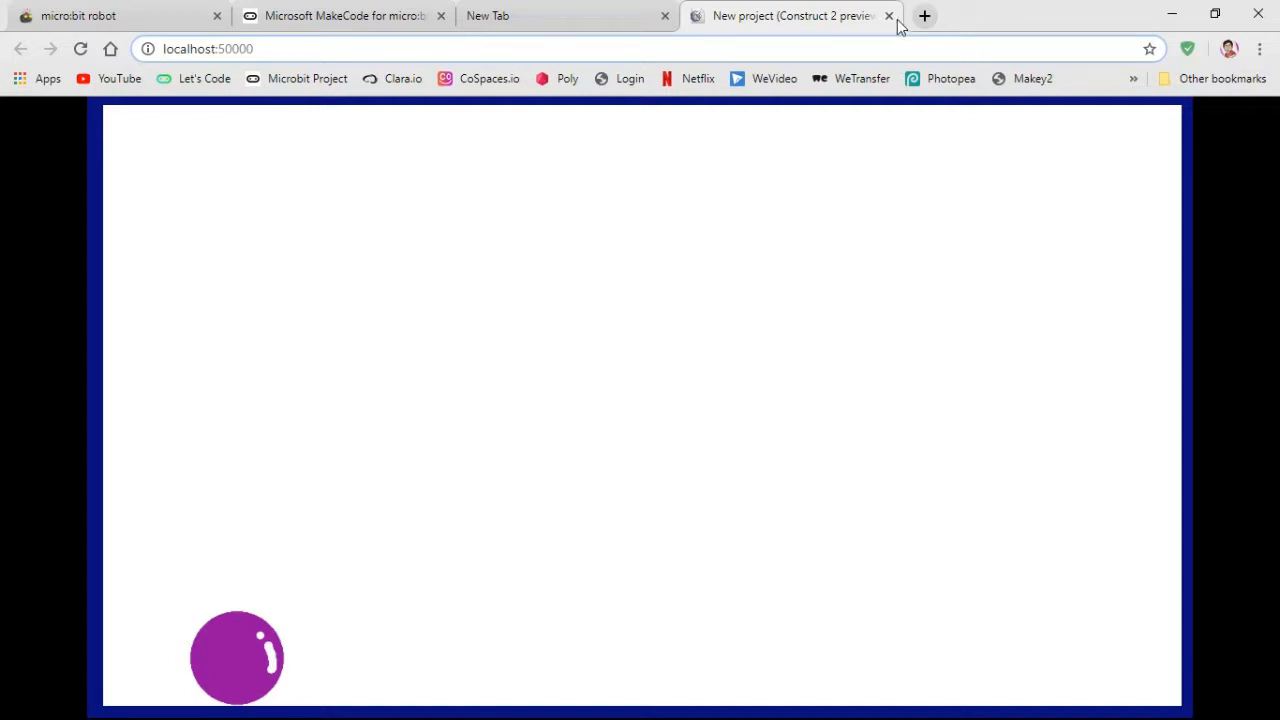
pyautogui.click(1171, 14)
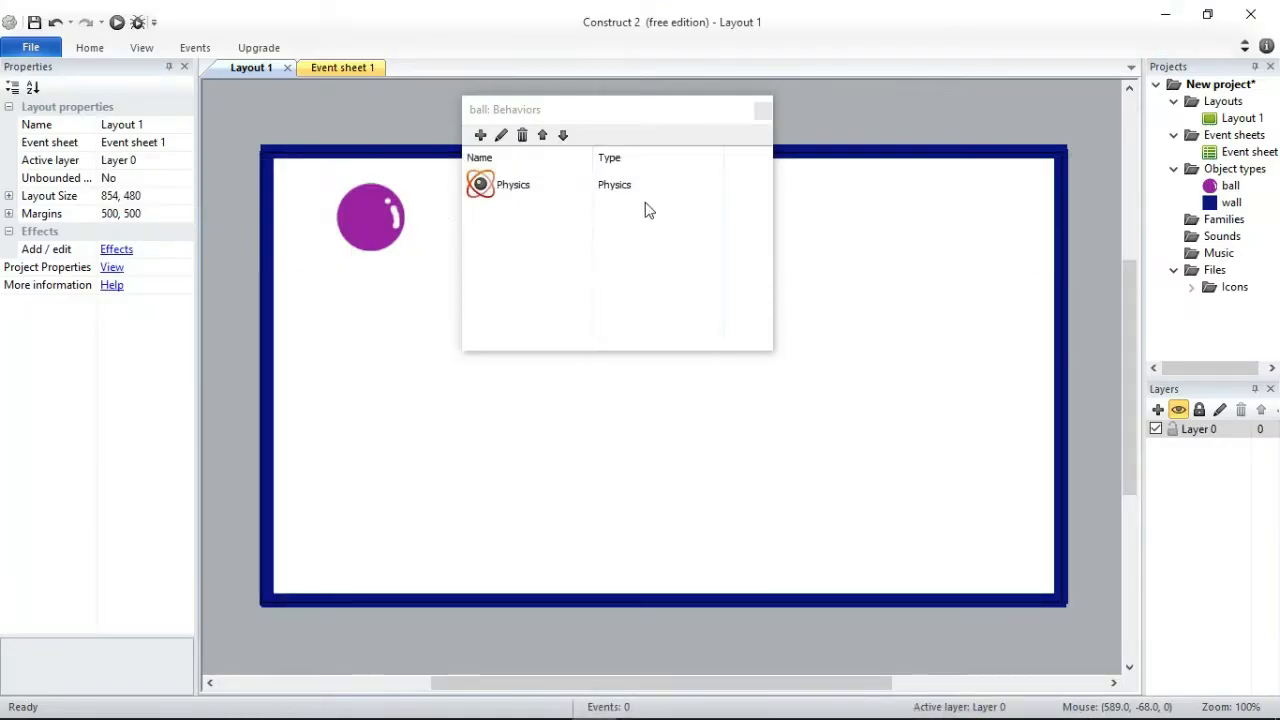
# Close the ball's Behaviors dialog and review the ball's Physics properties.
pyautogui.moveTo(558, 112); pyautogui.dragTo(740, 120)
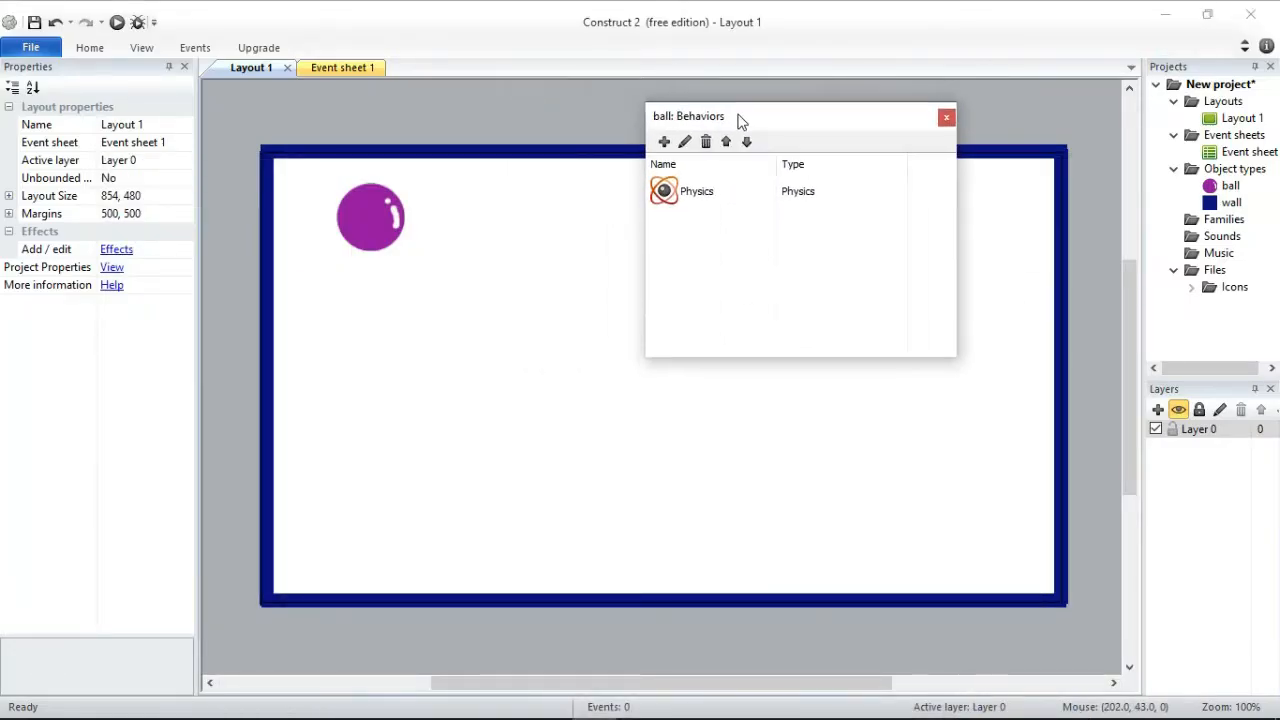
pyautogui.click(946, 120)
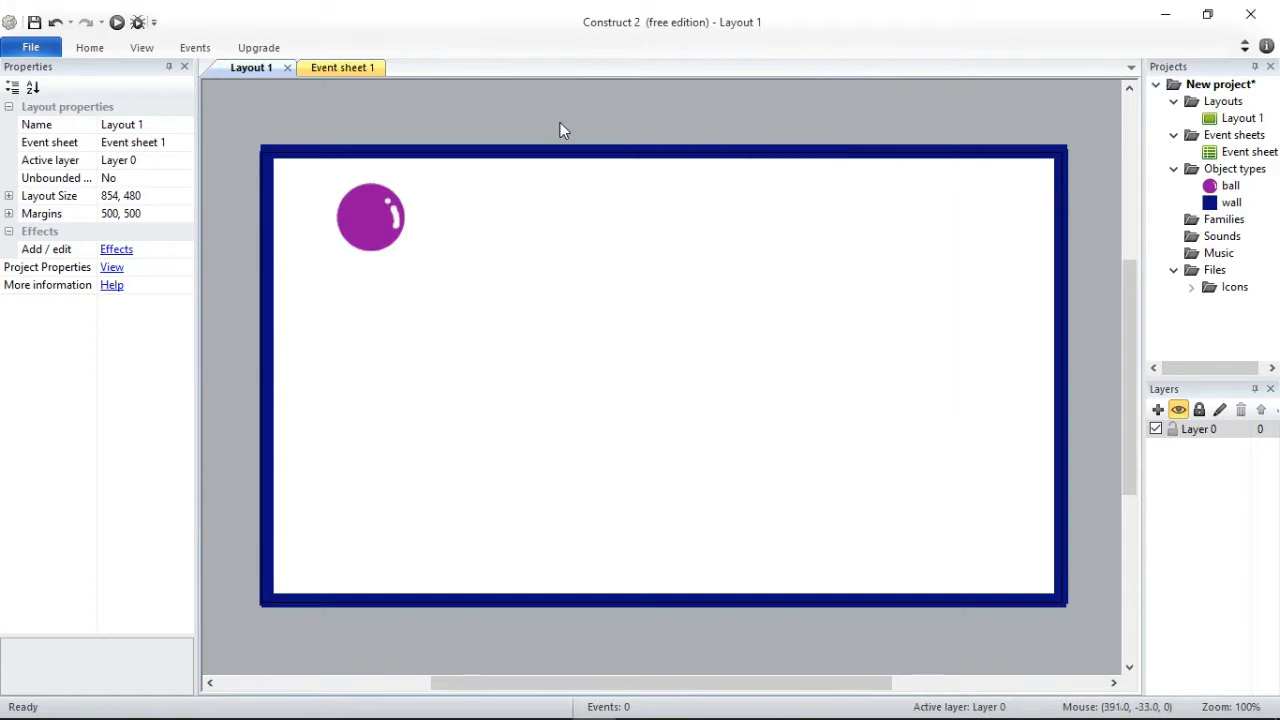
pyautogui.click(361, 214)
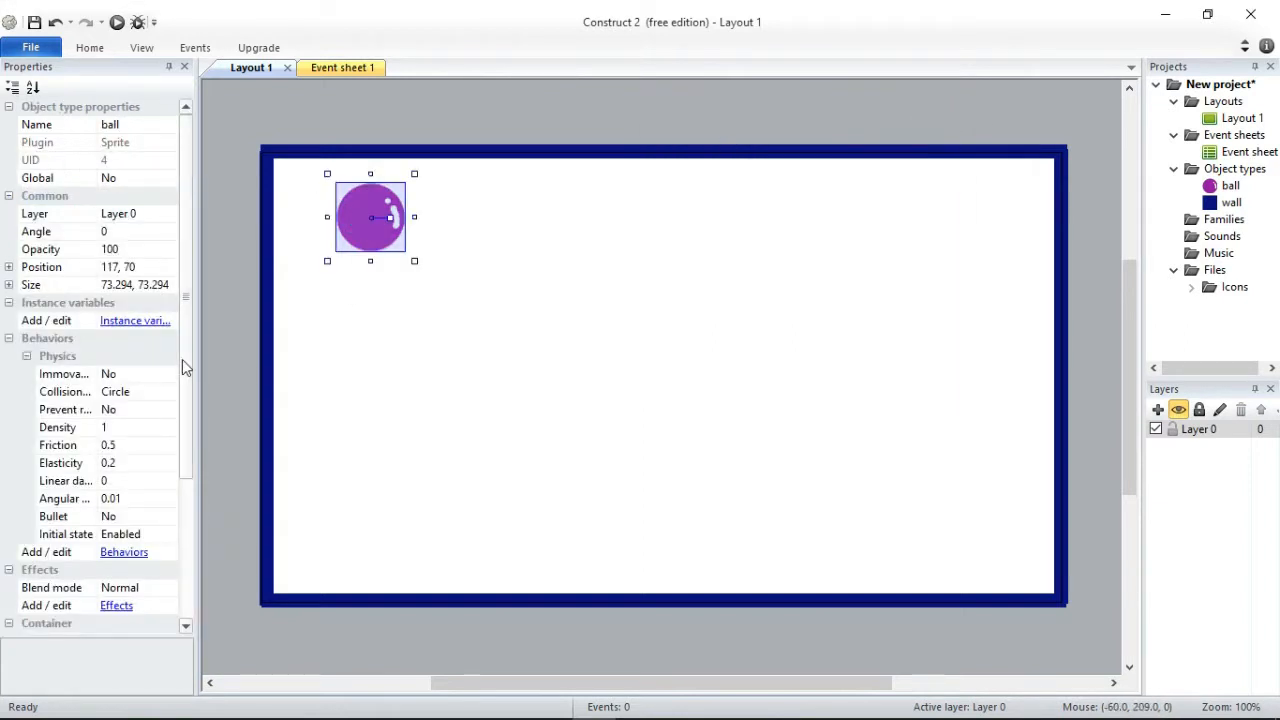
pyautogui.moveTo(182, 359); pyautogui.dragTo(189, 466)
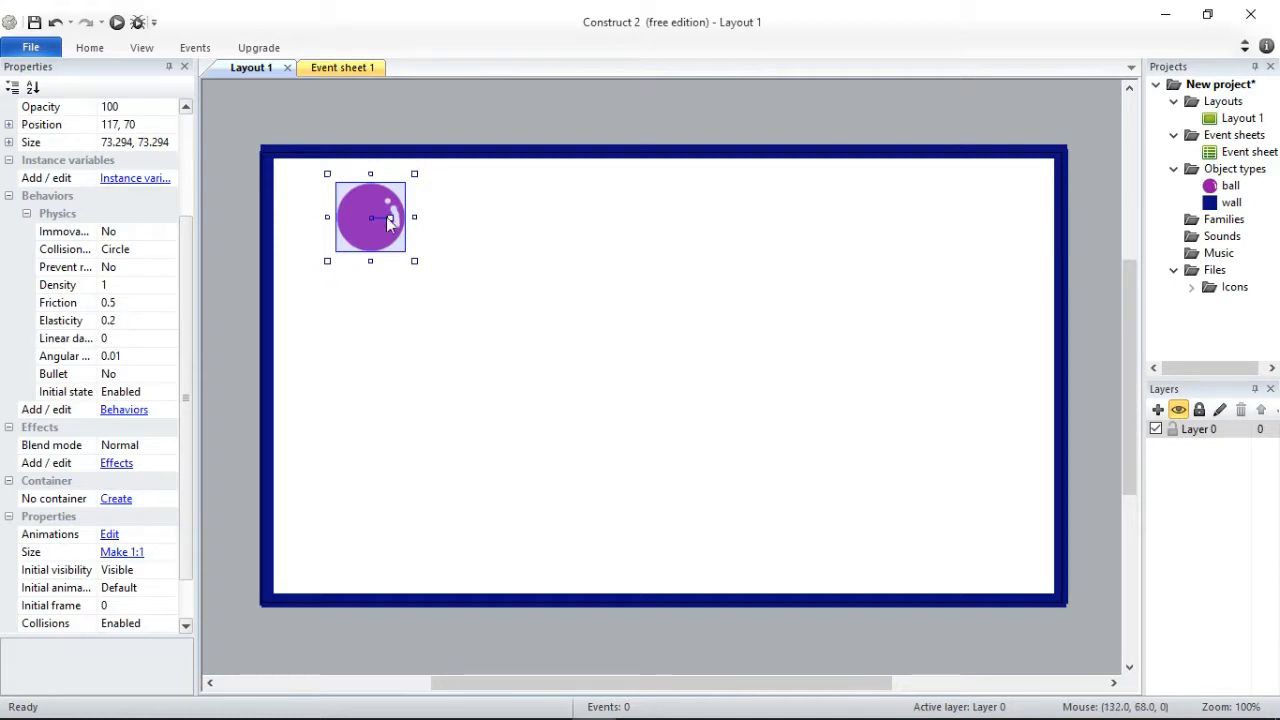
pyautogui.click(249, 200)
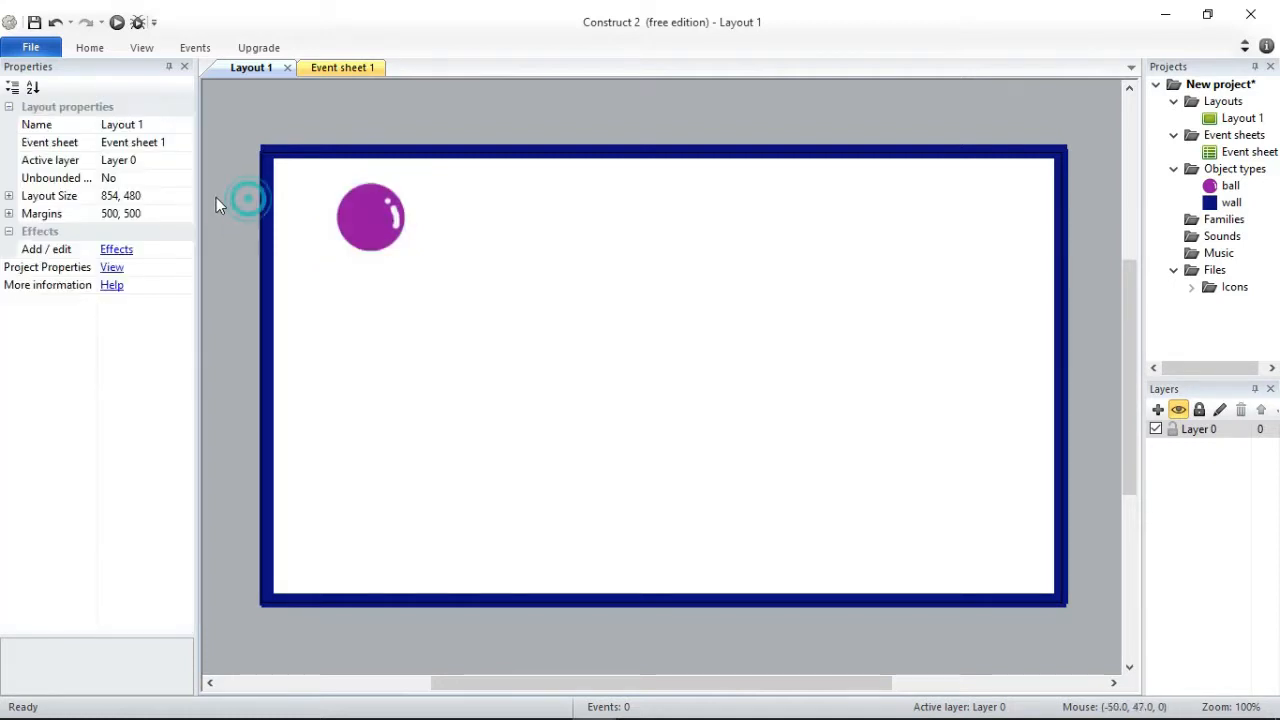
# Copy the top wall and place the duplicate horizontally across the layout at about 450, 209.
pyautogui.click(299, 156)
pyautogui.rightClick(300, 156)
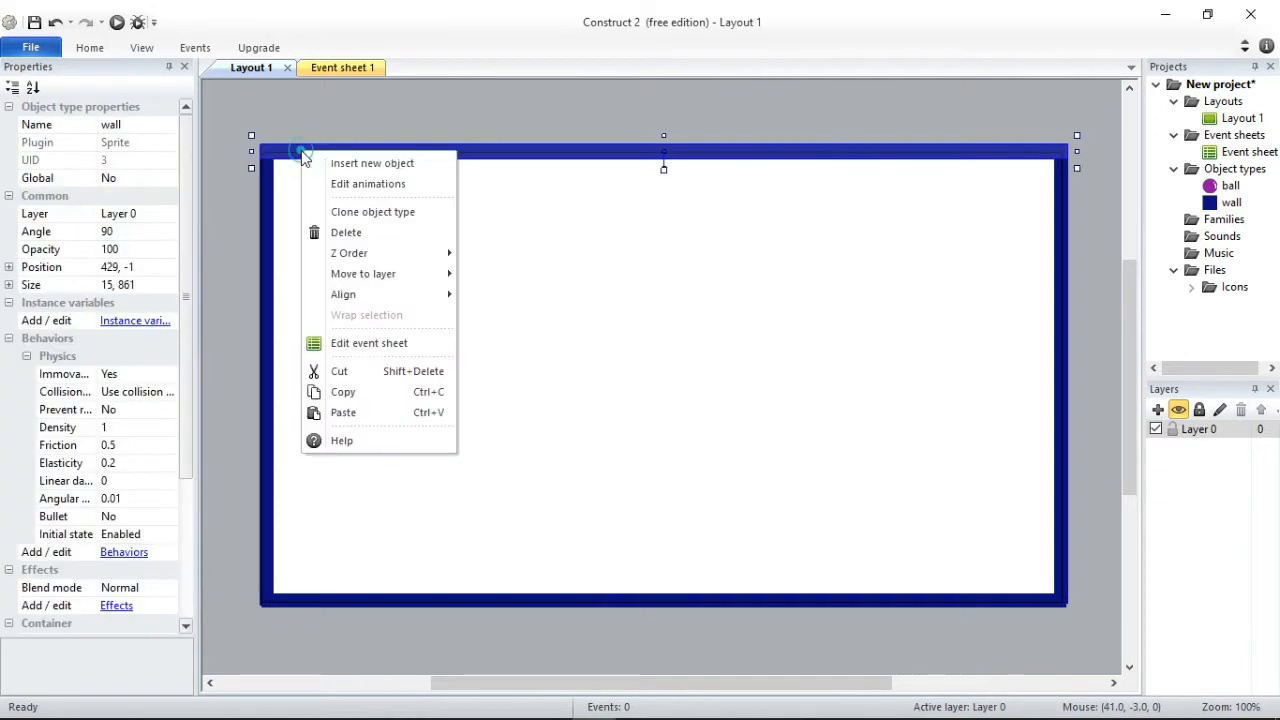
pyautogui.click(356, 392)
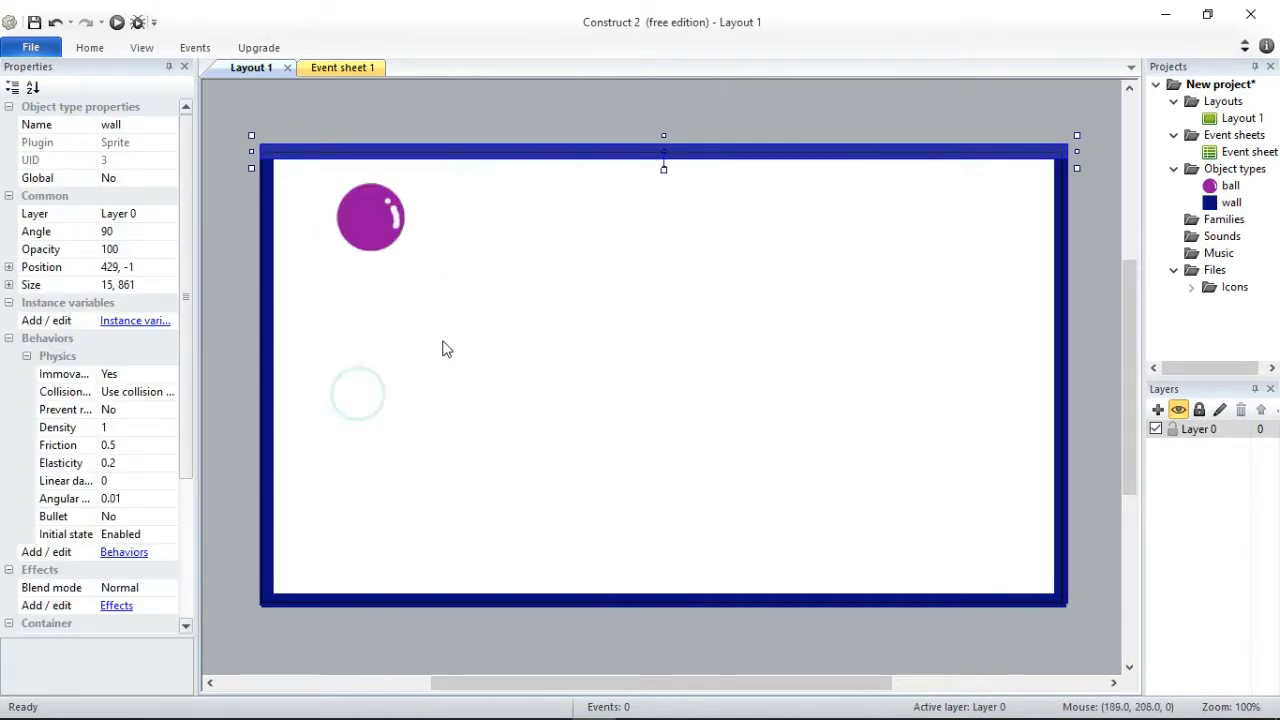
pyautogui.click(446, 347)
pyautogui.rightClick(446, 347)
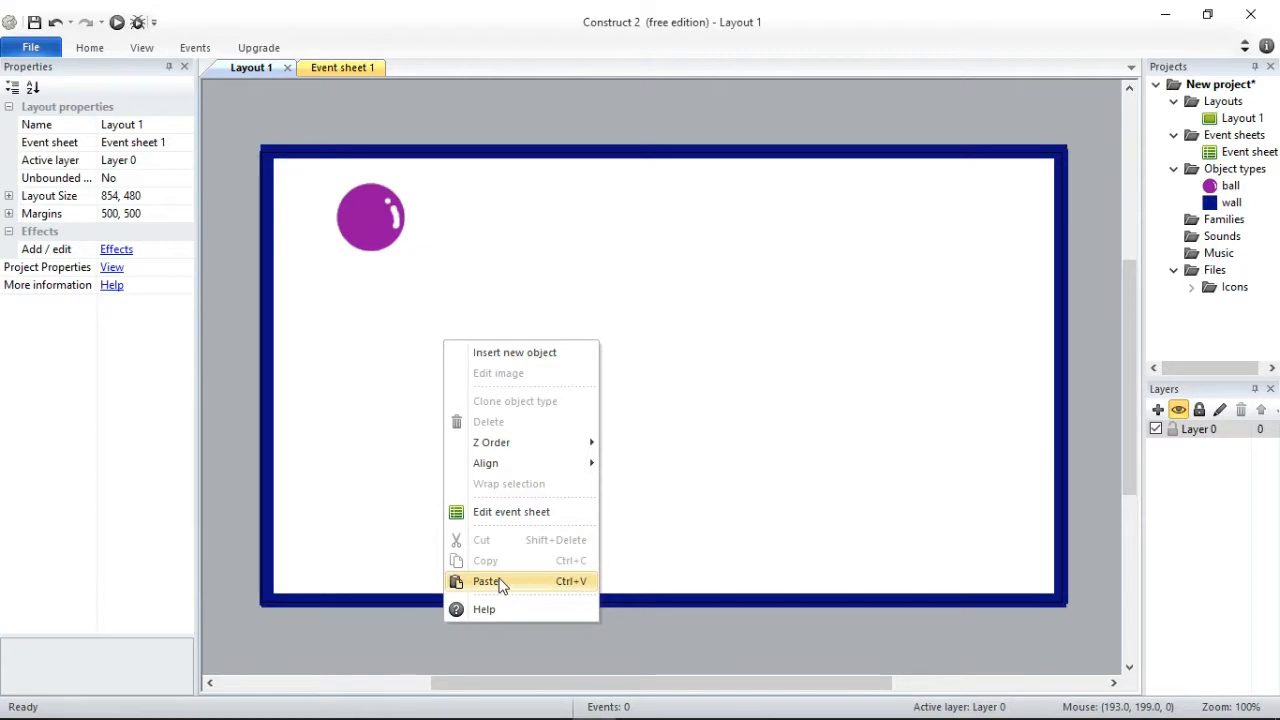
pyautogui.click(485, 581)
pyautogui.click(474, 383)
pyautogui.moveTo(474, 389); pyautogui.dragTo(721, 350)
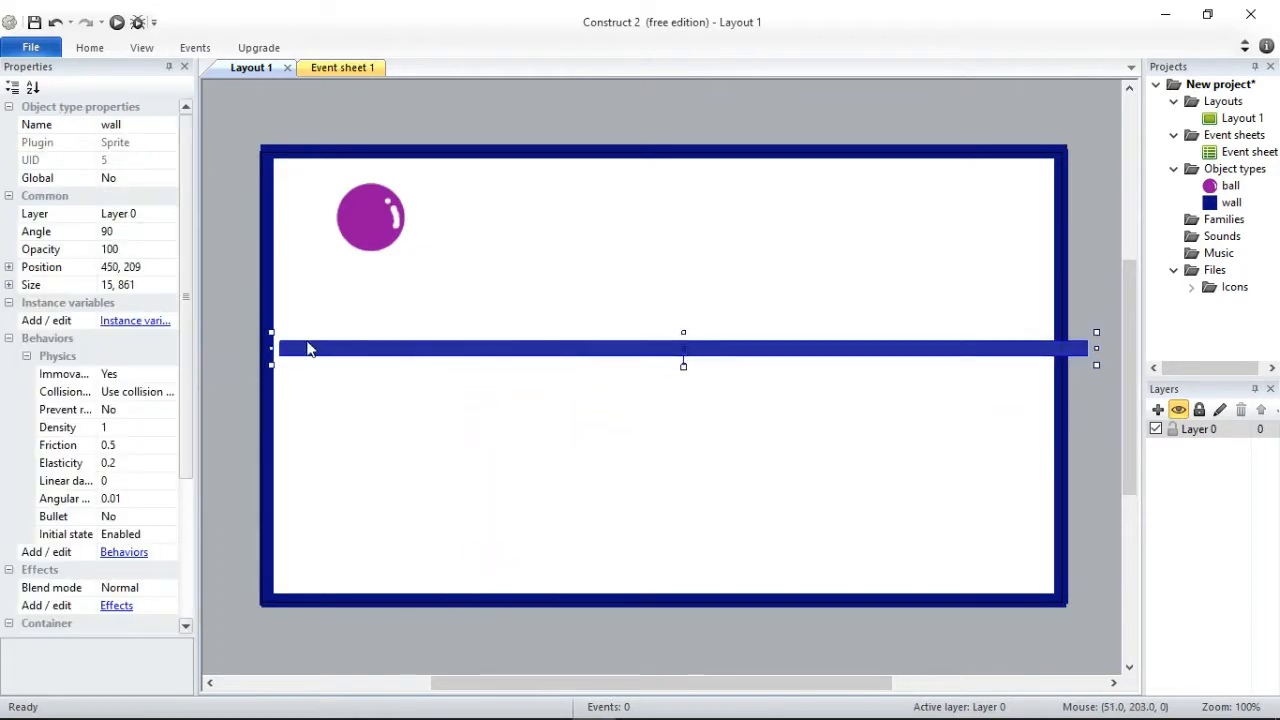
# Turn the duplicated wall into a ramp about 239 long, angled about 113.5 degrees, sloping down from the left wall beneath the ball.
pyautogui.moveTo(276, 347); pyautogui.dragTo(364, 289)
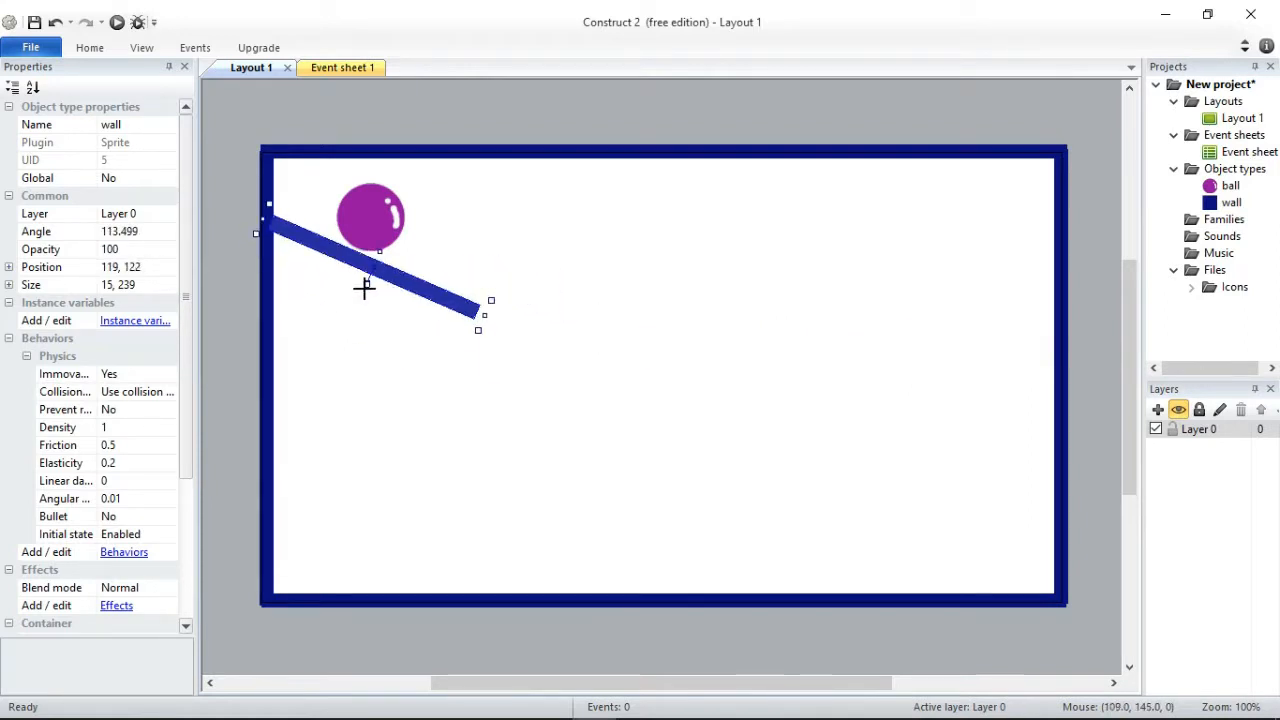
pyautogui.click(318, 248)
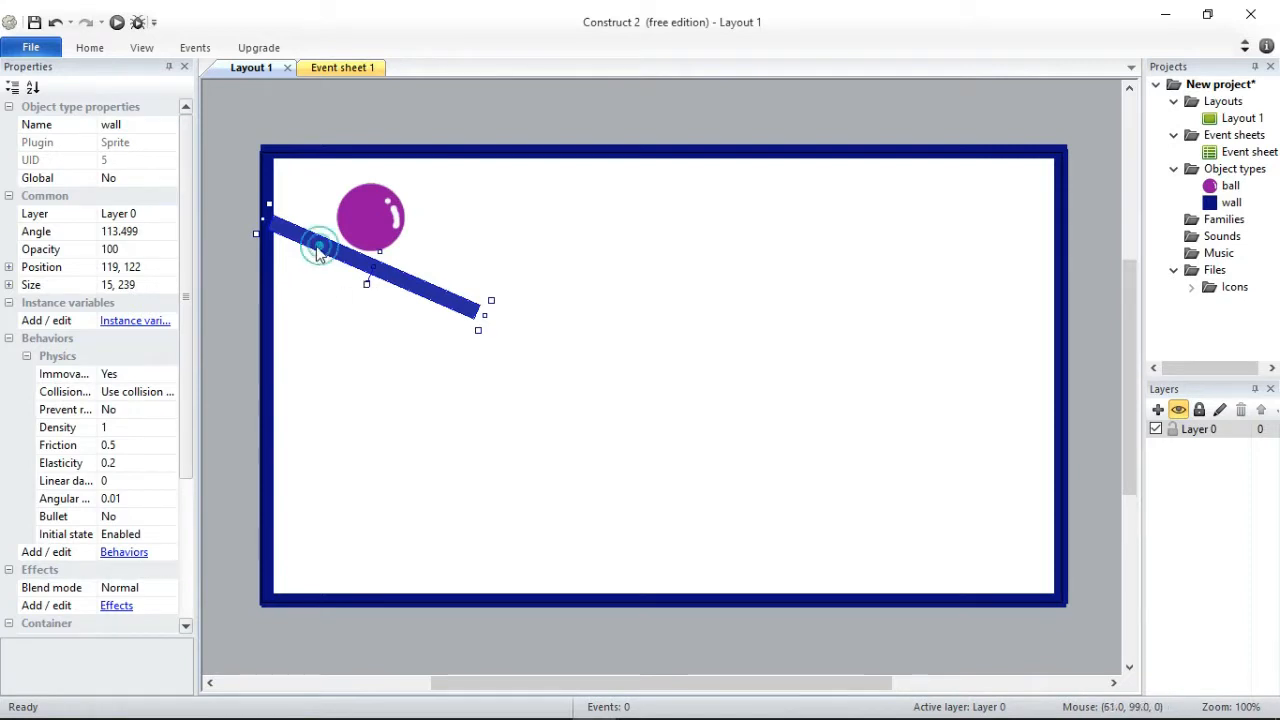
pyautogui.moveTo(318, 251); pyautogui.dragTo(306, 251)
pyautogui.click(283, 106)
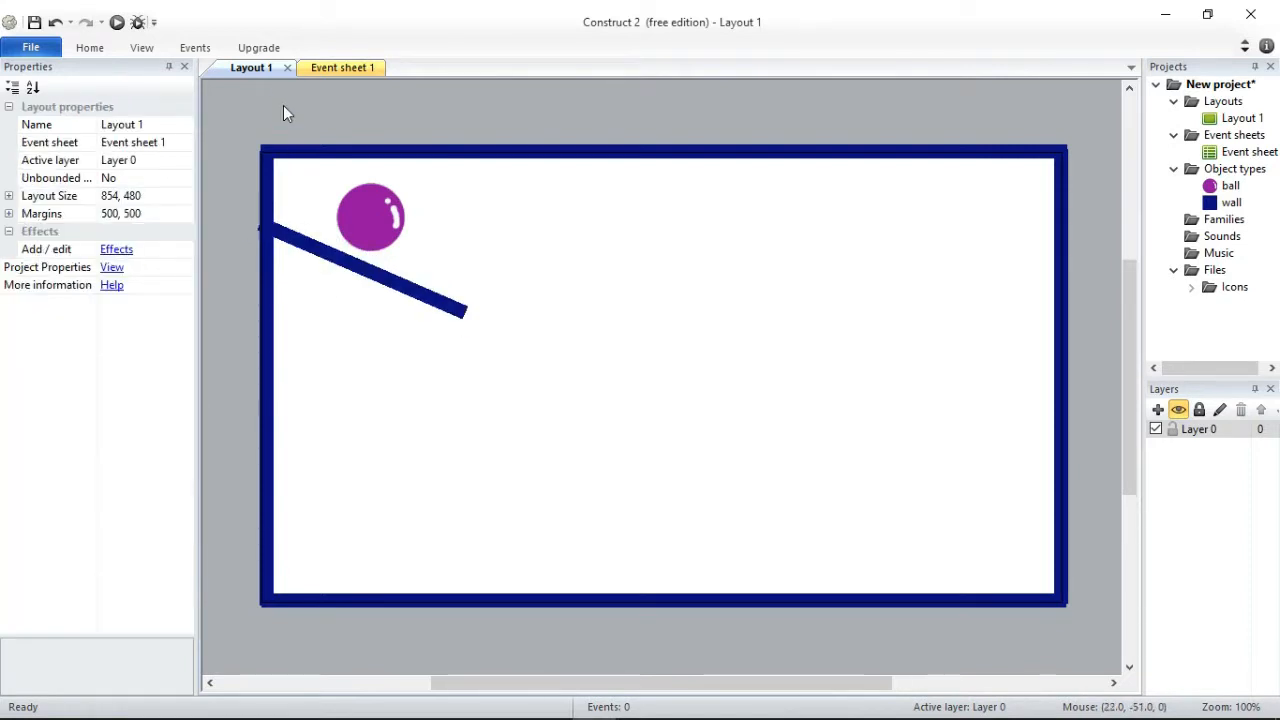
# Move the ball to about 63, 51 above the ramp's upper end and set its Physics elasticity to 0.9.
pyautogui.click(362, 194)
pyautogui.moveTo(370, 218); pyautogui.dragTo(320, 200)
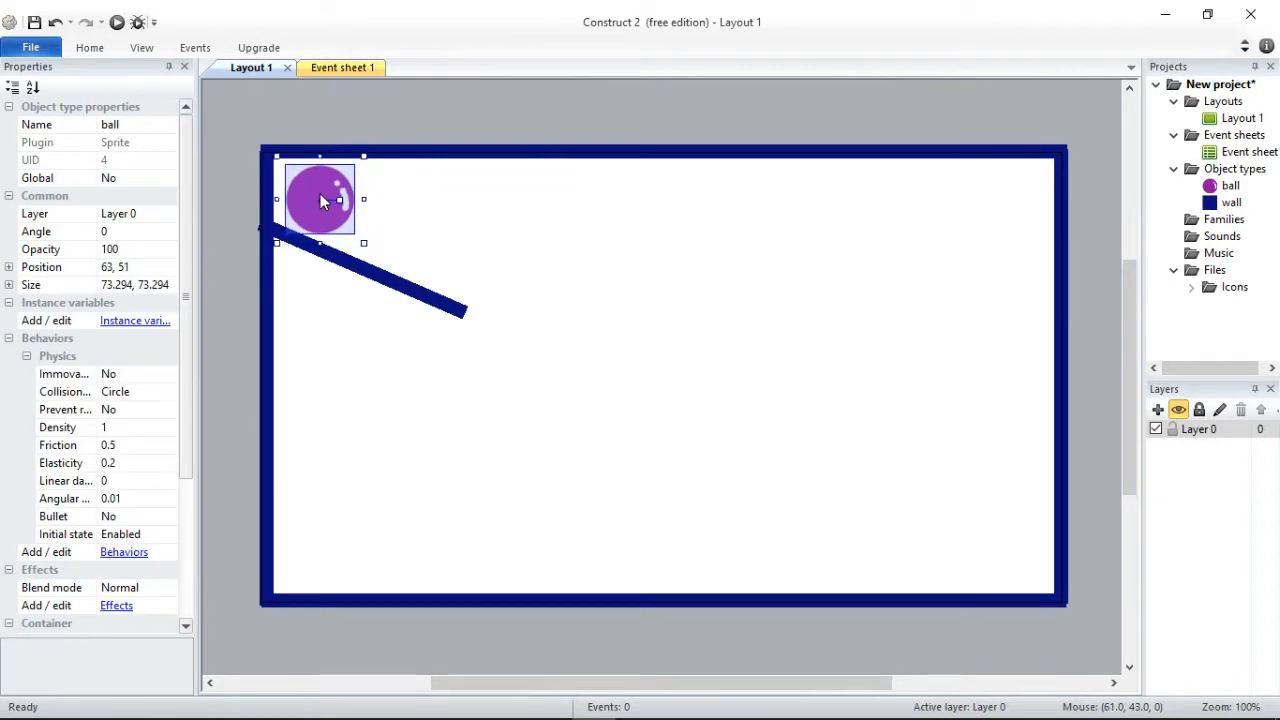
pyautogui.click(121, 465)
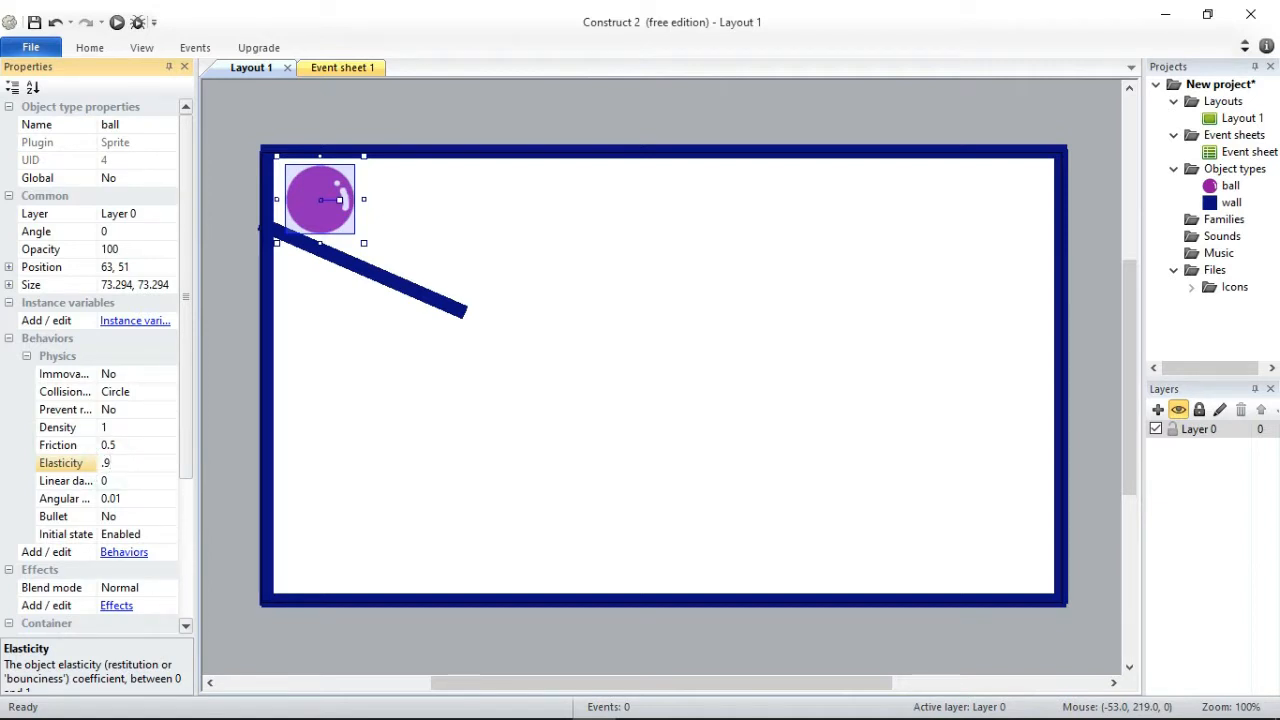
# Preview the layout in Chrome to watch the ball roll off the ramp and bounce, and return to Construct 2.
pyautogui.click(117, 23)
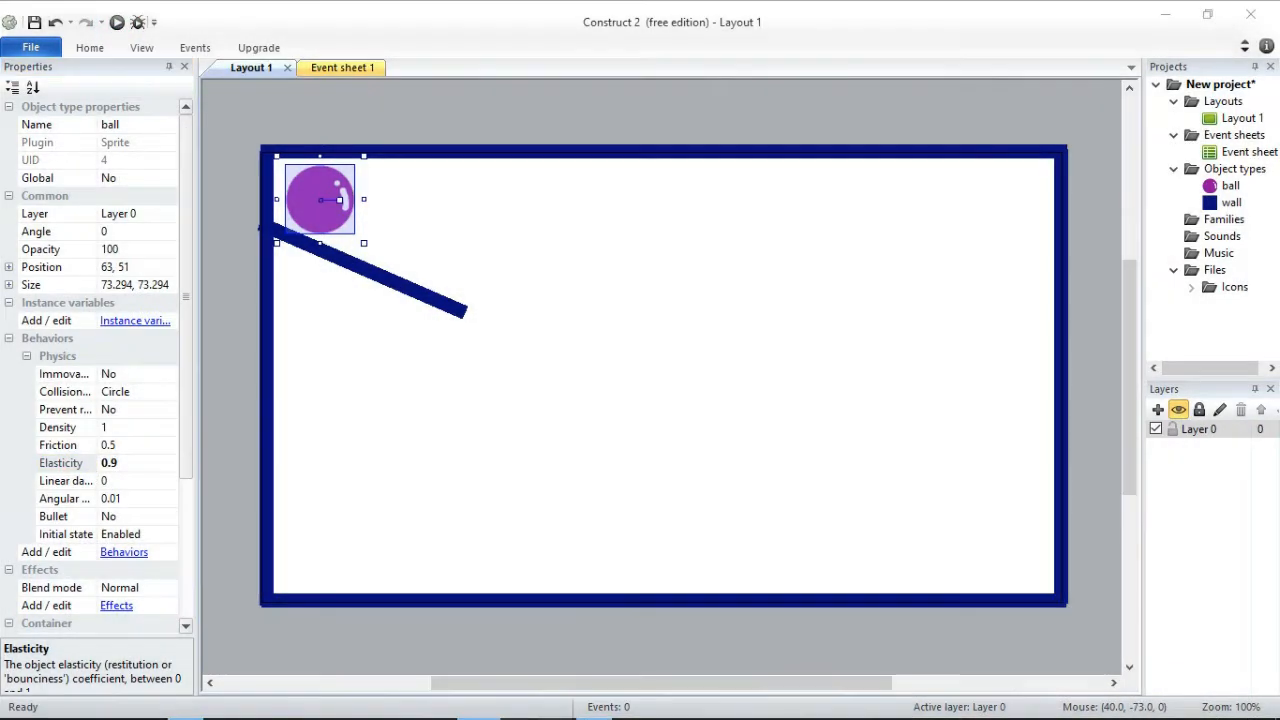
pyautogui.click(1165, 16)
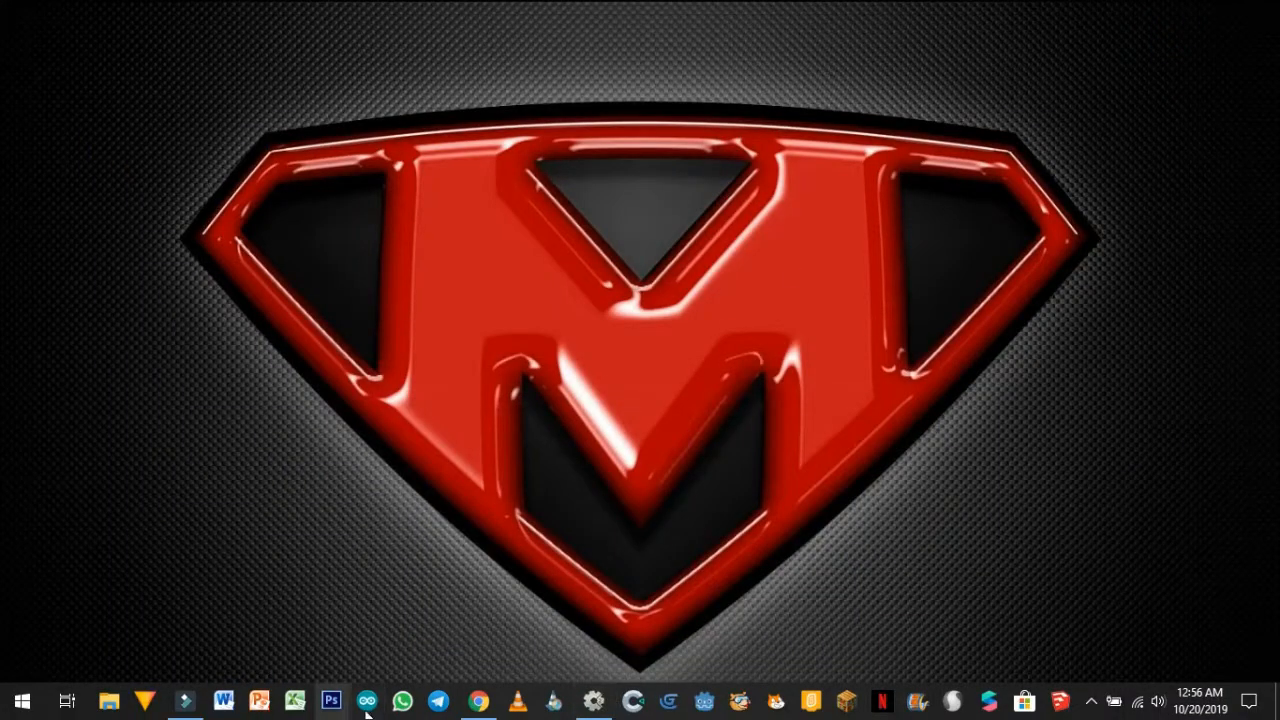
pyautogui.click(479, 700)
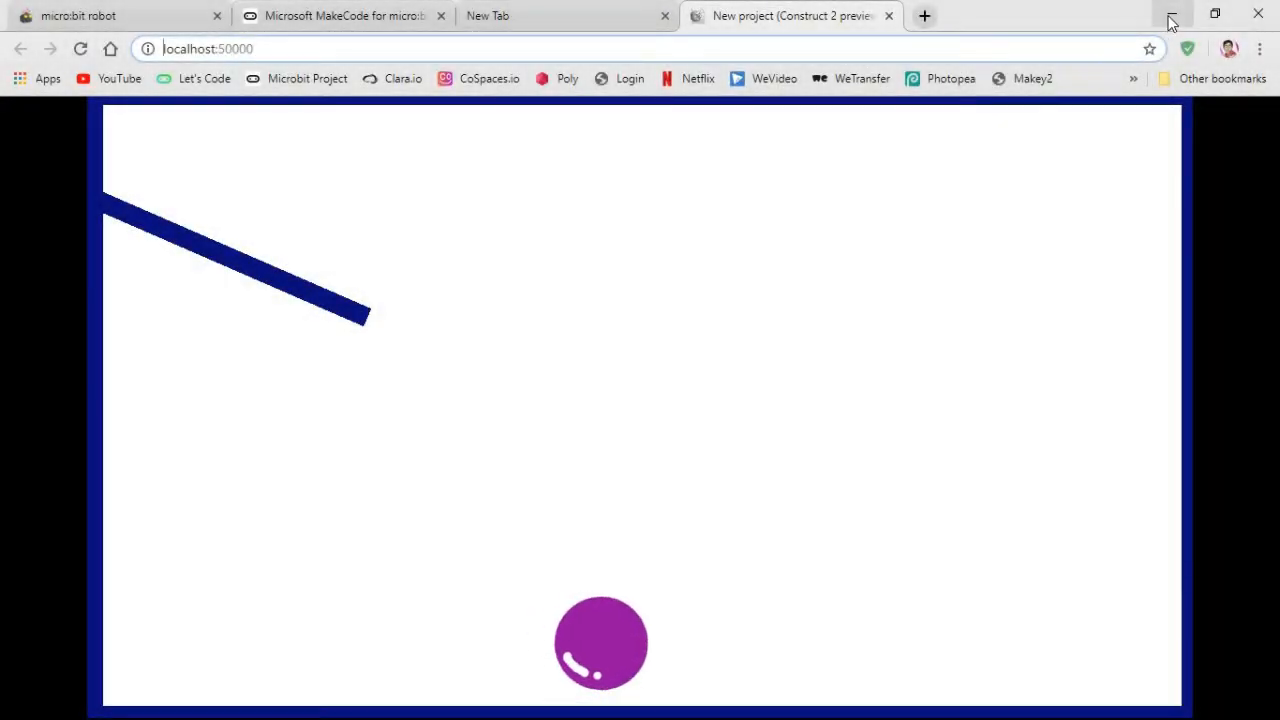
pyautogui.click(1172, 22)
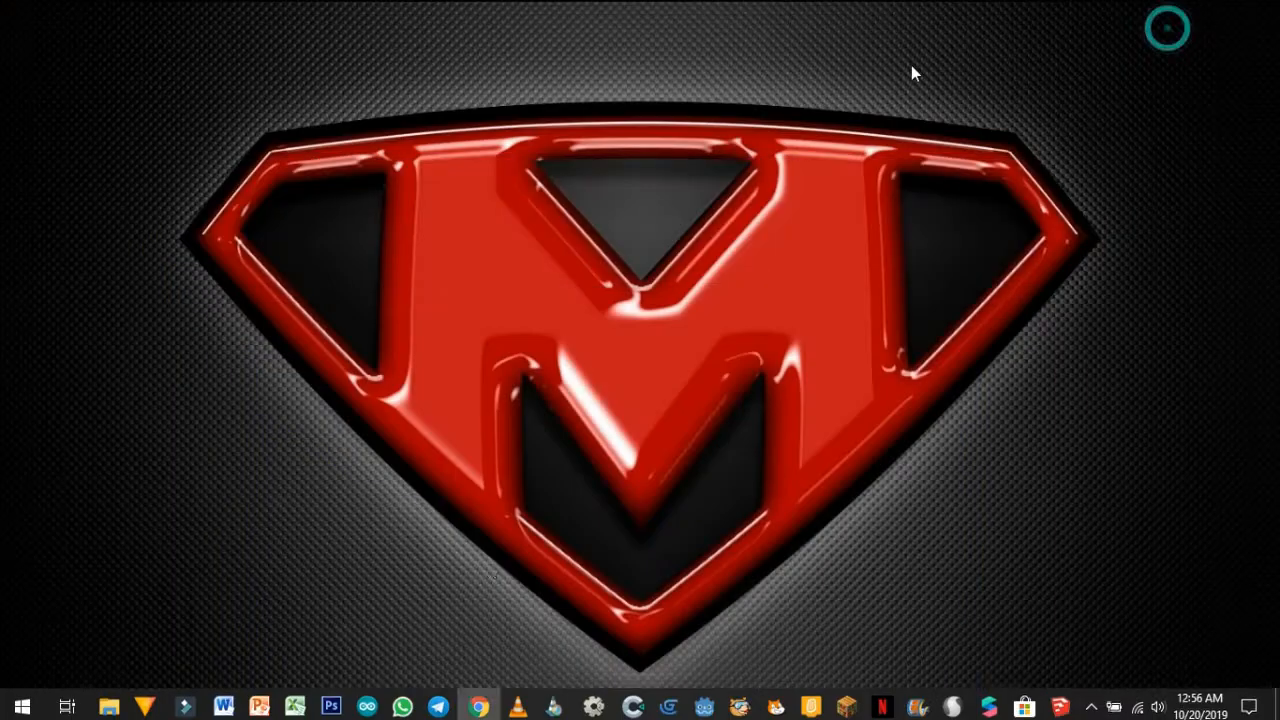
pyautogui.moveTo(588, 708)
pyautogui.click(556, 625)
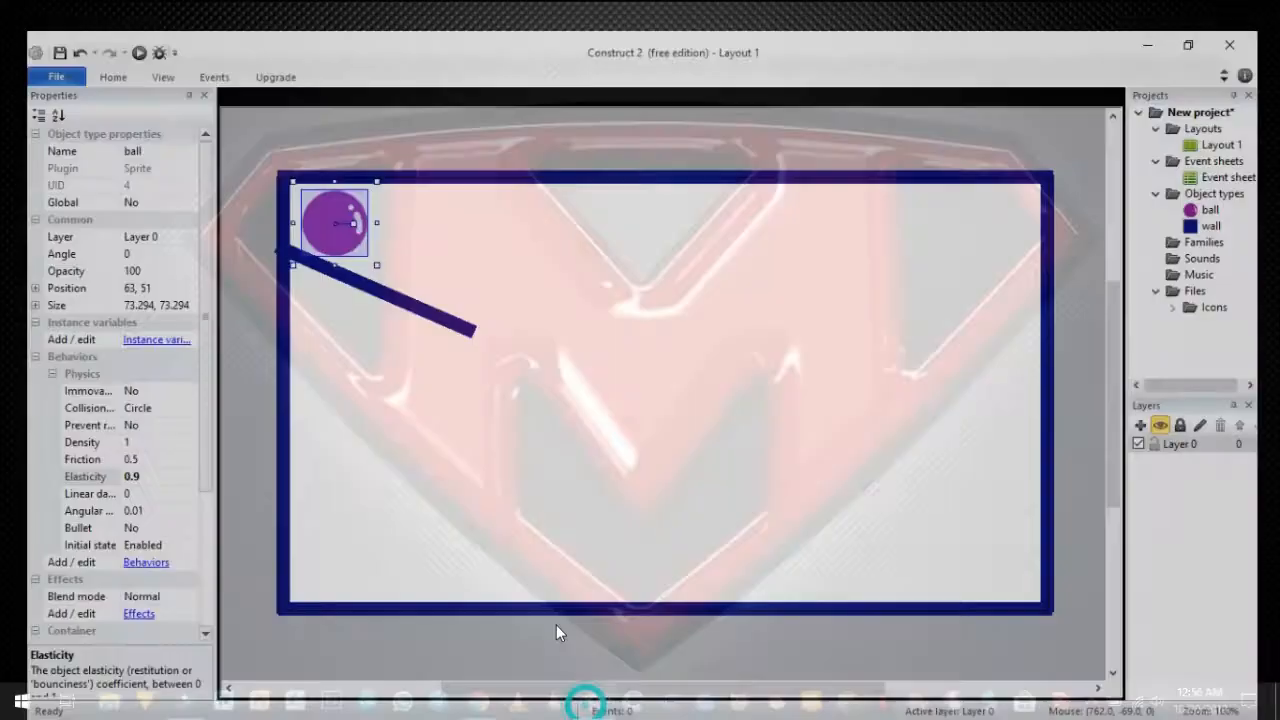
# Insert a new Sprite object named woodenbox and place it in the upper middle of the layout at about 418, 116.
pyautogui.click(395, 113)
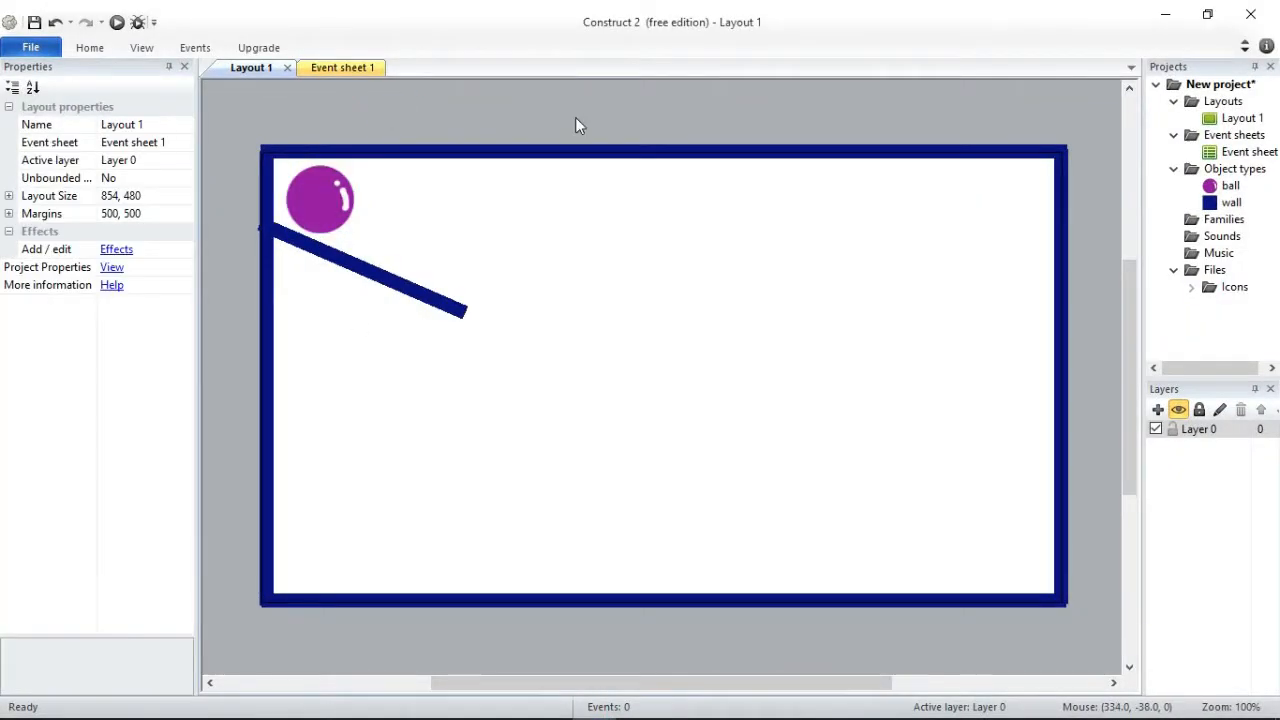
pyautogui.rightClick(591, 213)
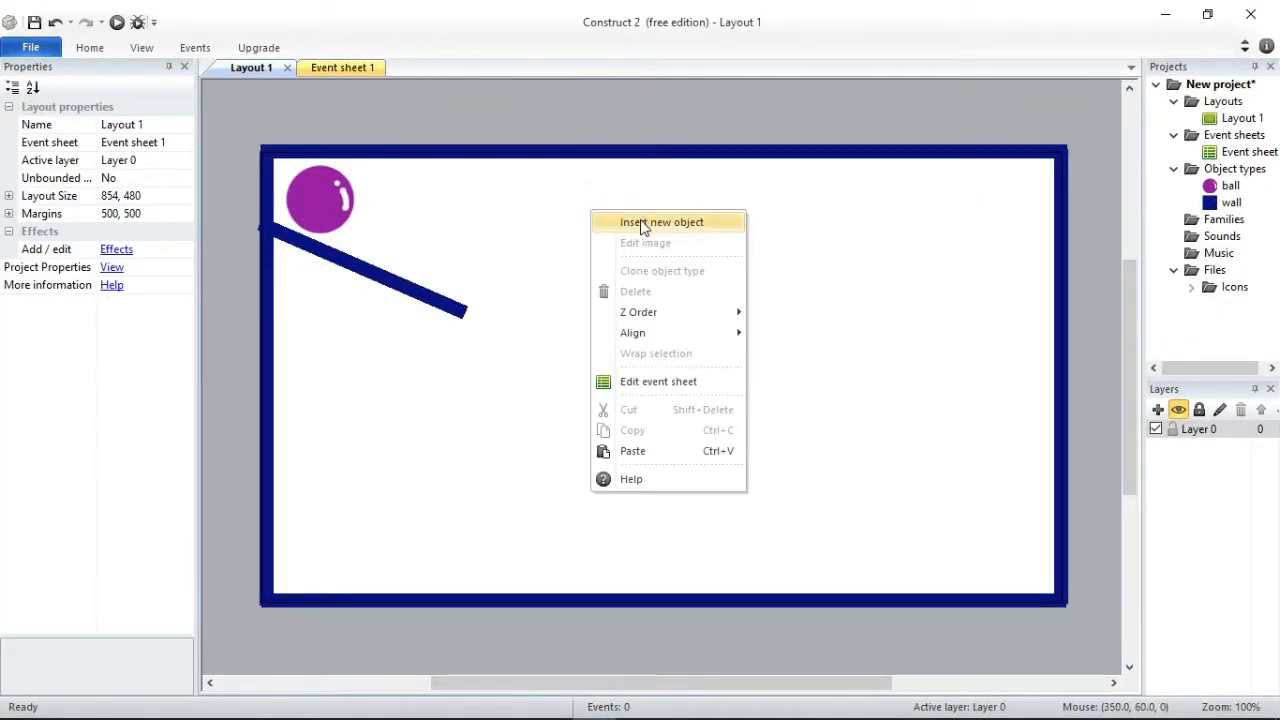
pyautogui.click(641, 223)
pyautogui.click(537, 390)
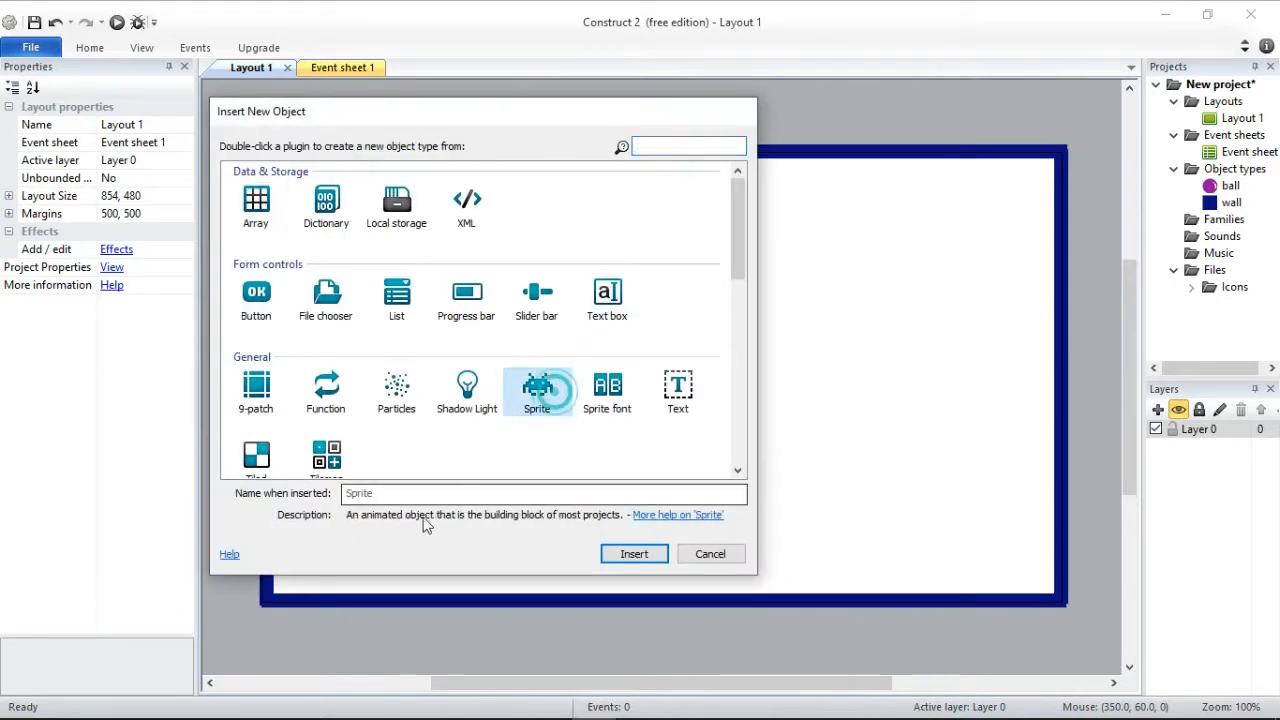
pyautogui.click(378, 494)
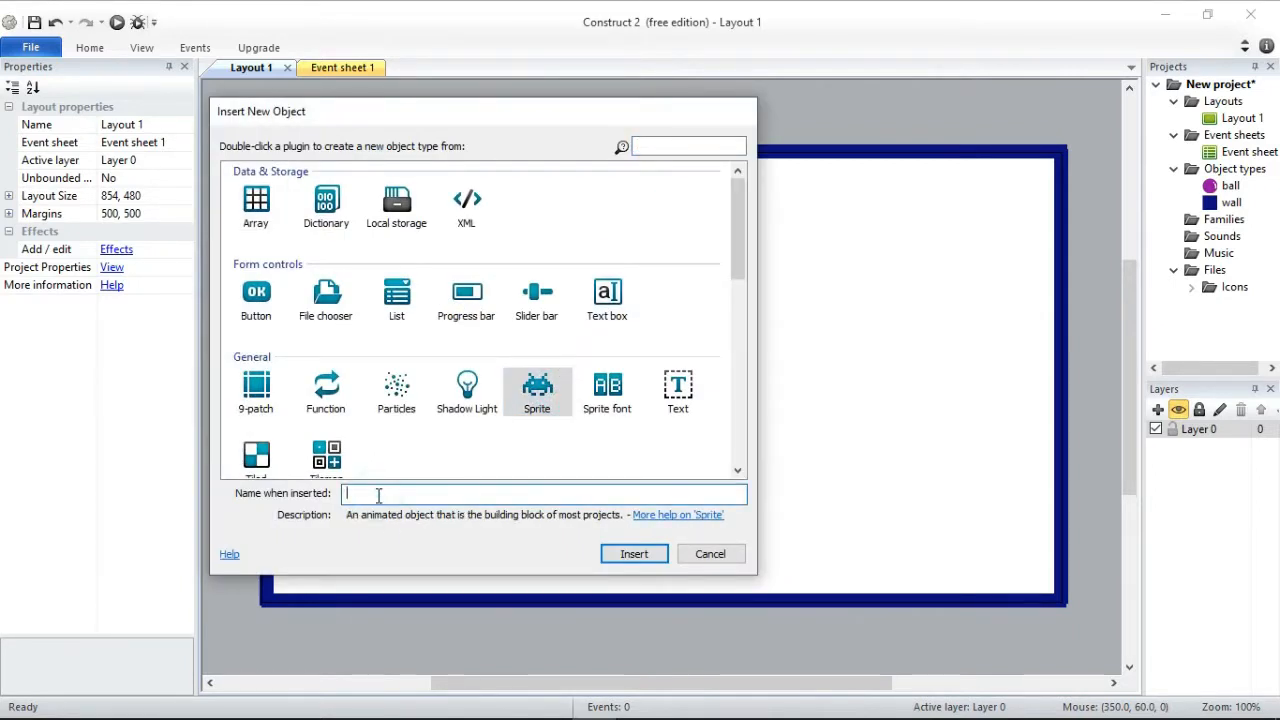
pyautogui.write('box')
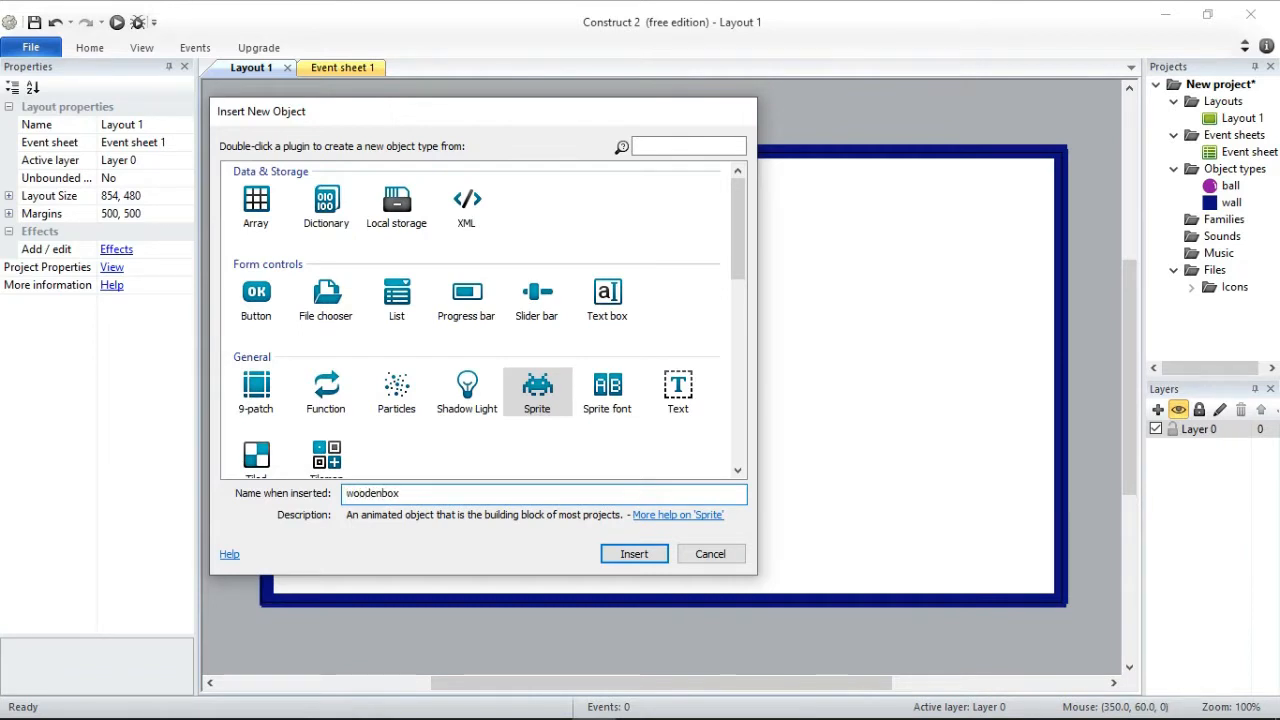
pyautogui.click(620, 553)
pyautogui.click(654, 262)
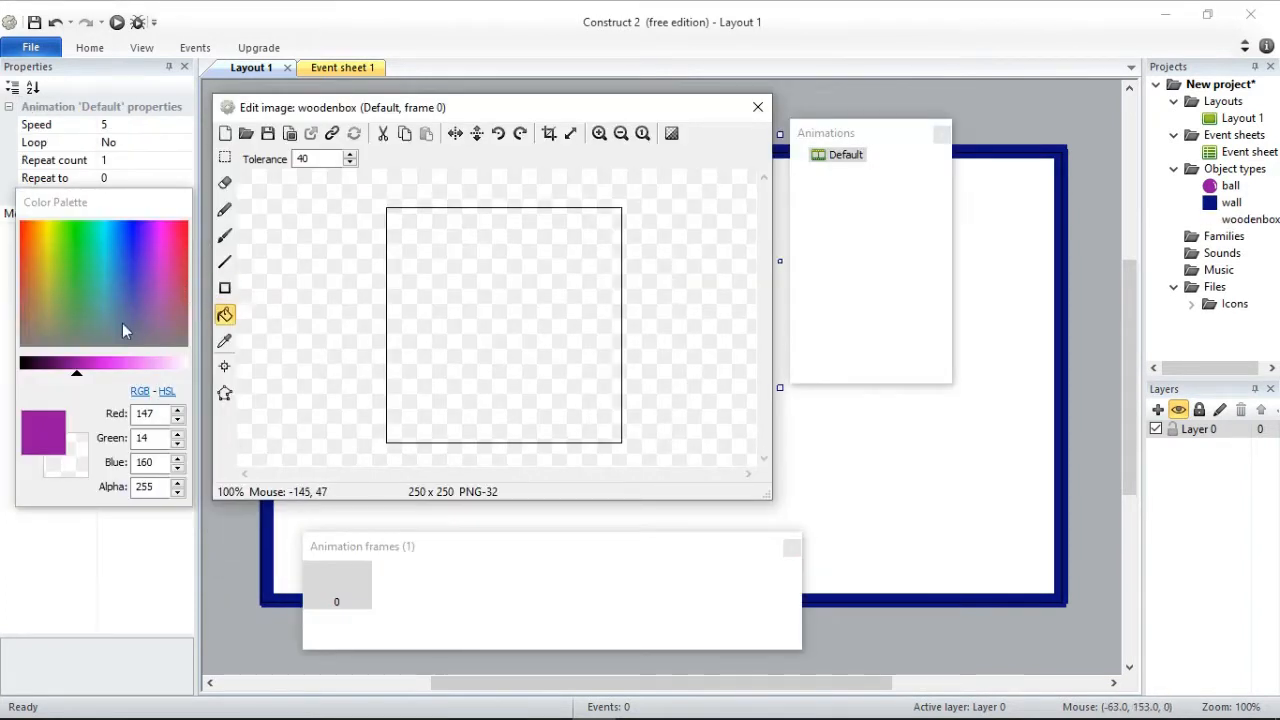
# Fill the sprite canvas with dark brown (125, 79, 33) and draw an inset light brown (197, 125, 52) square, leaving a dark frame.
pyautogui.click(35, 279)
pyautogui.moveTo(104, 372); pyautogui.dragTo(71, 374)
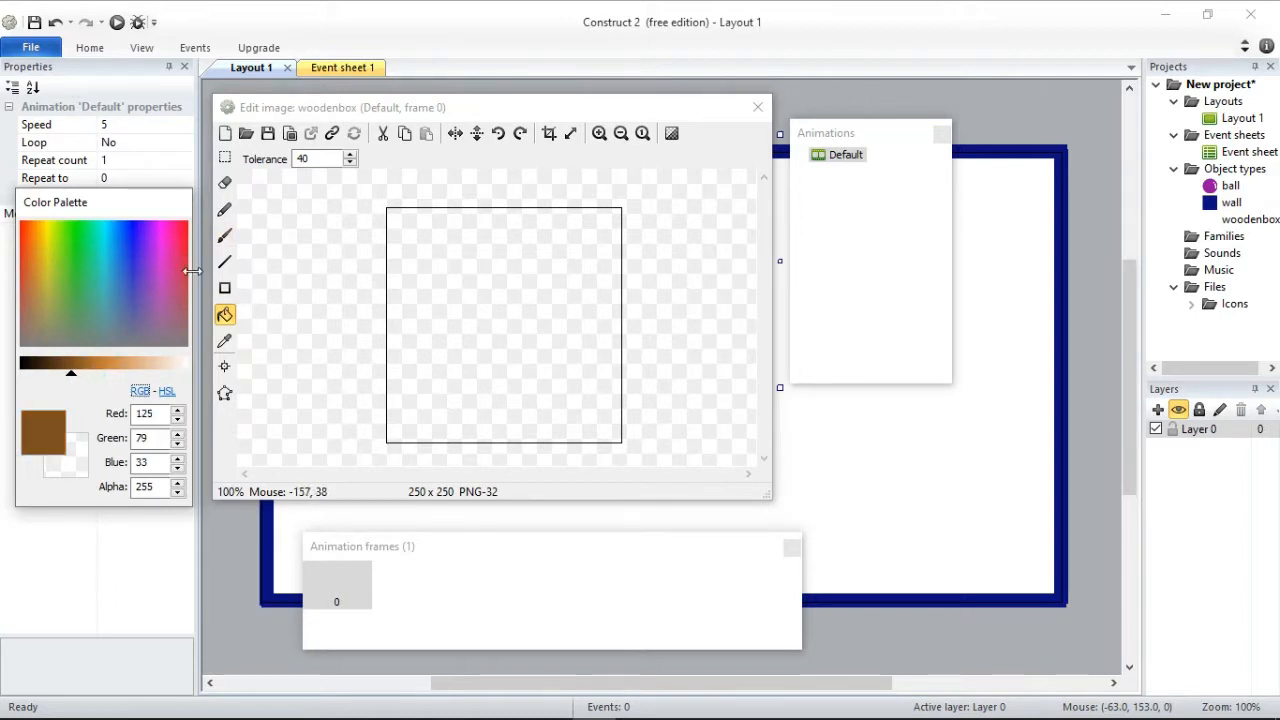
pyautogui.click(225, 289)
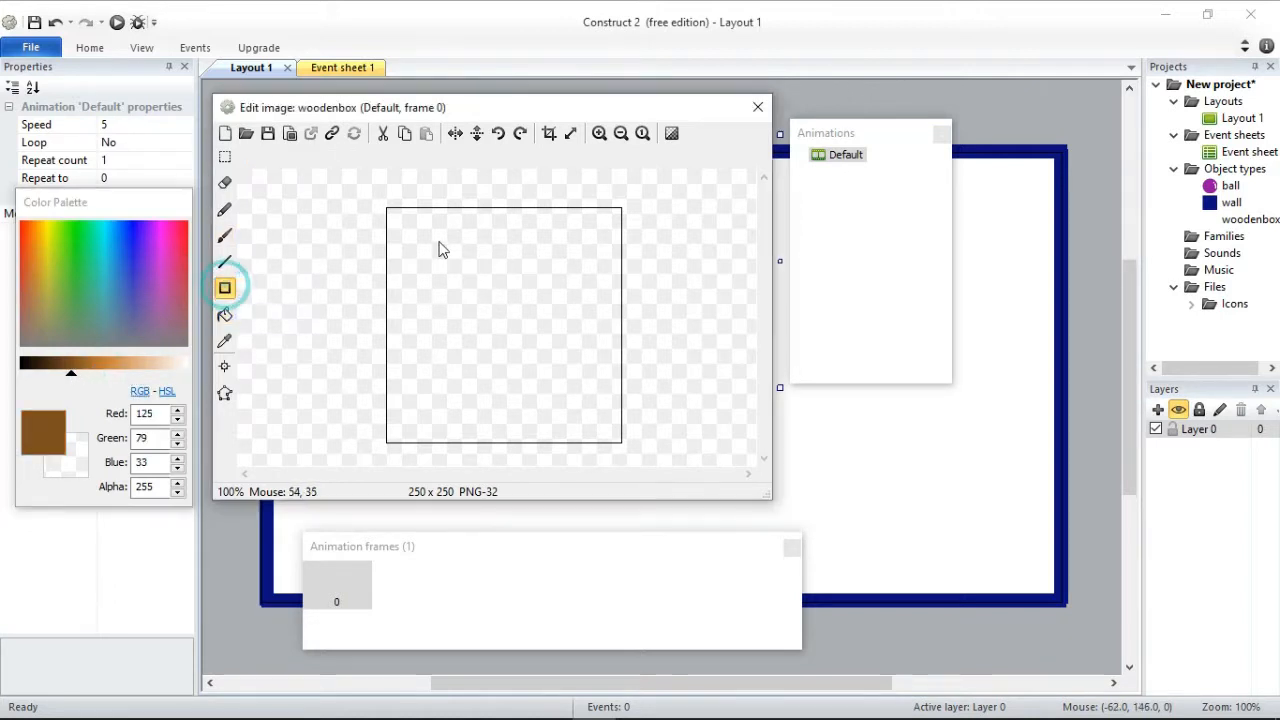
pyautogui.moveTo(384, 203); pyautogui.dragTo(640, 451)
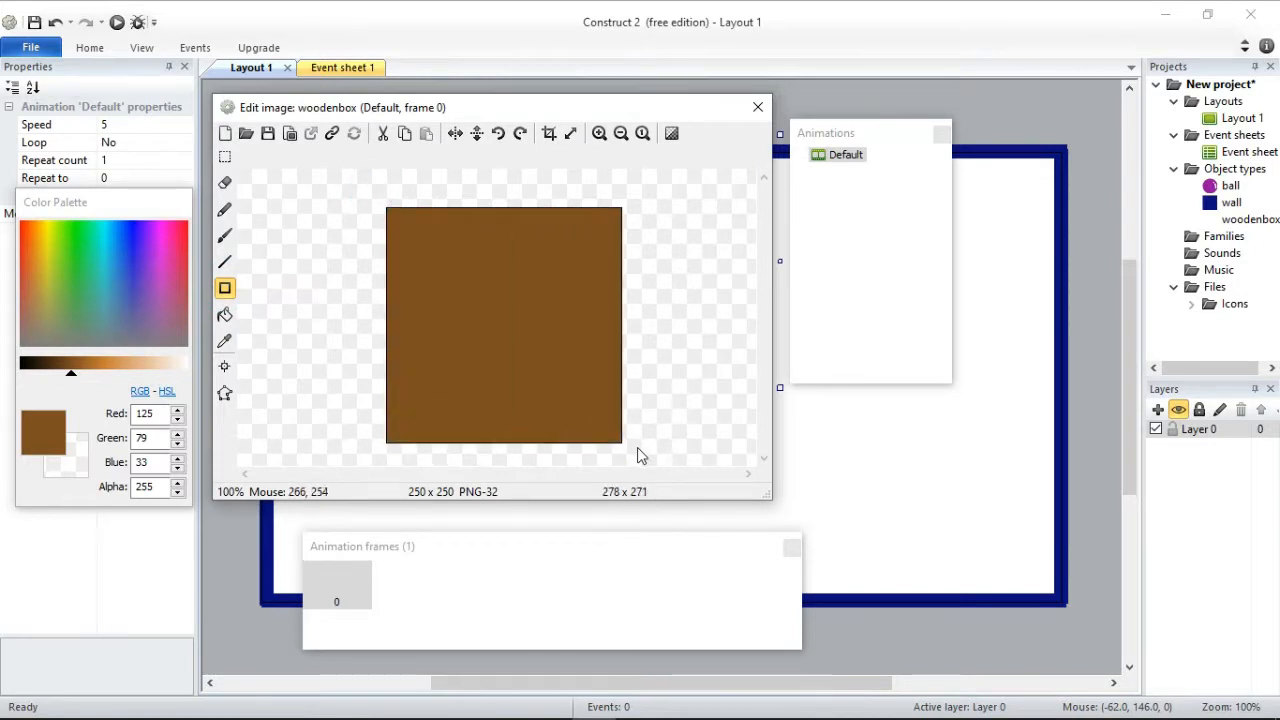
pyautogui.moveTo(72, 380)
pyautogui.mouseDown()
pyautogui.moveTo(116, 380)
pyautogui.moveTo(103, 380)
pyautogui.mouseUp()
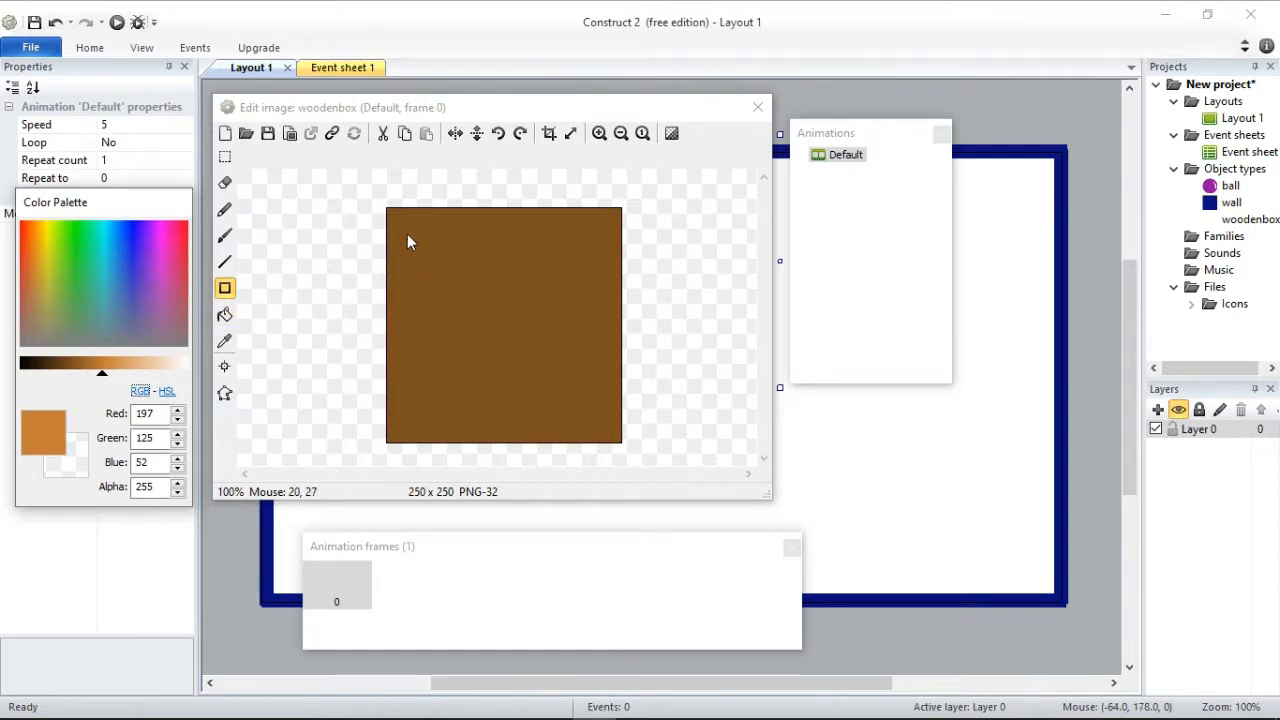
pyautogui.moveTo(411, 234); pyautogui.dragTo(597, 420)
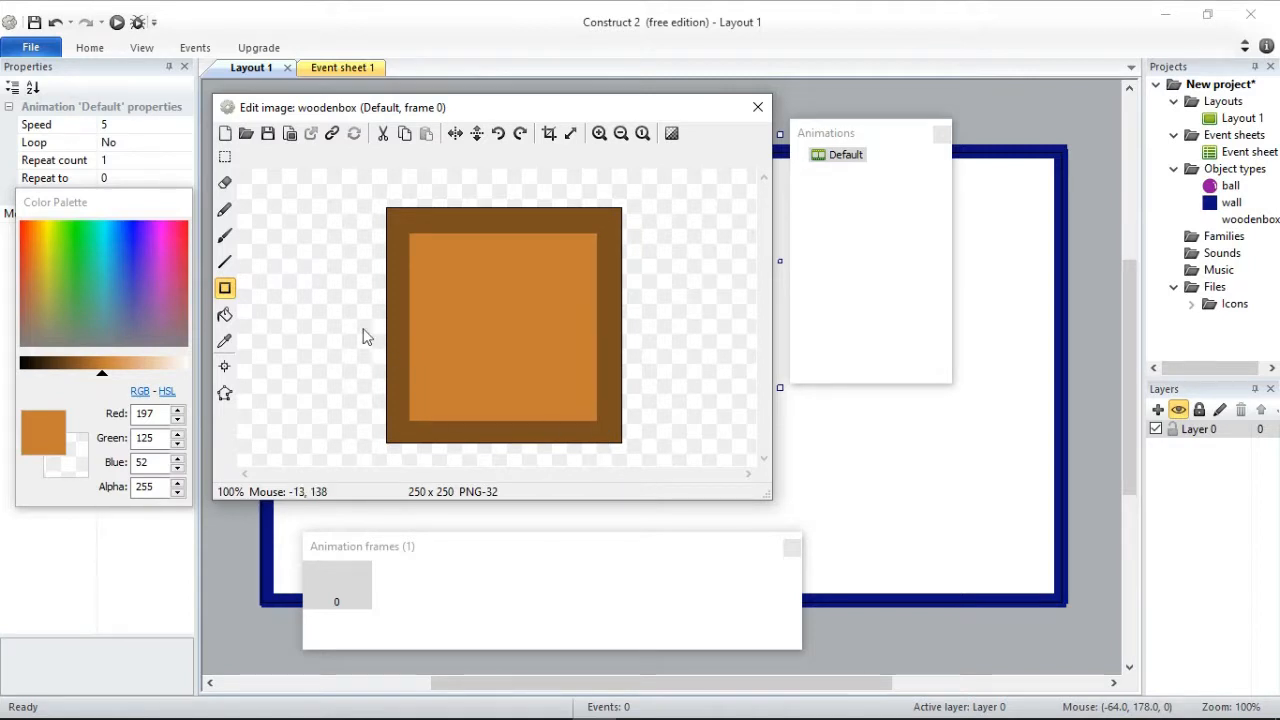
# Sample the frame's dark brown colour and activate the Line tool with it.
pyautogui.click(225, 264)
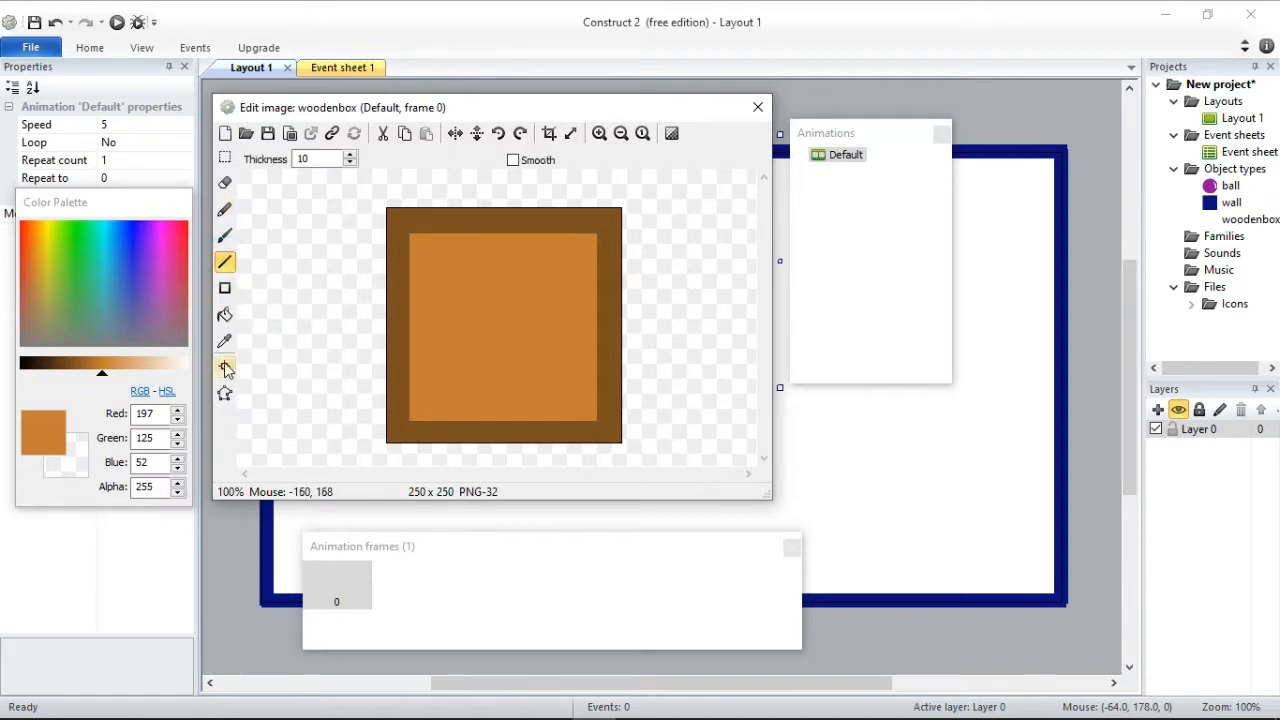
pyautogui.click(224, 342)
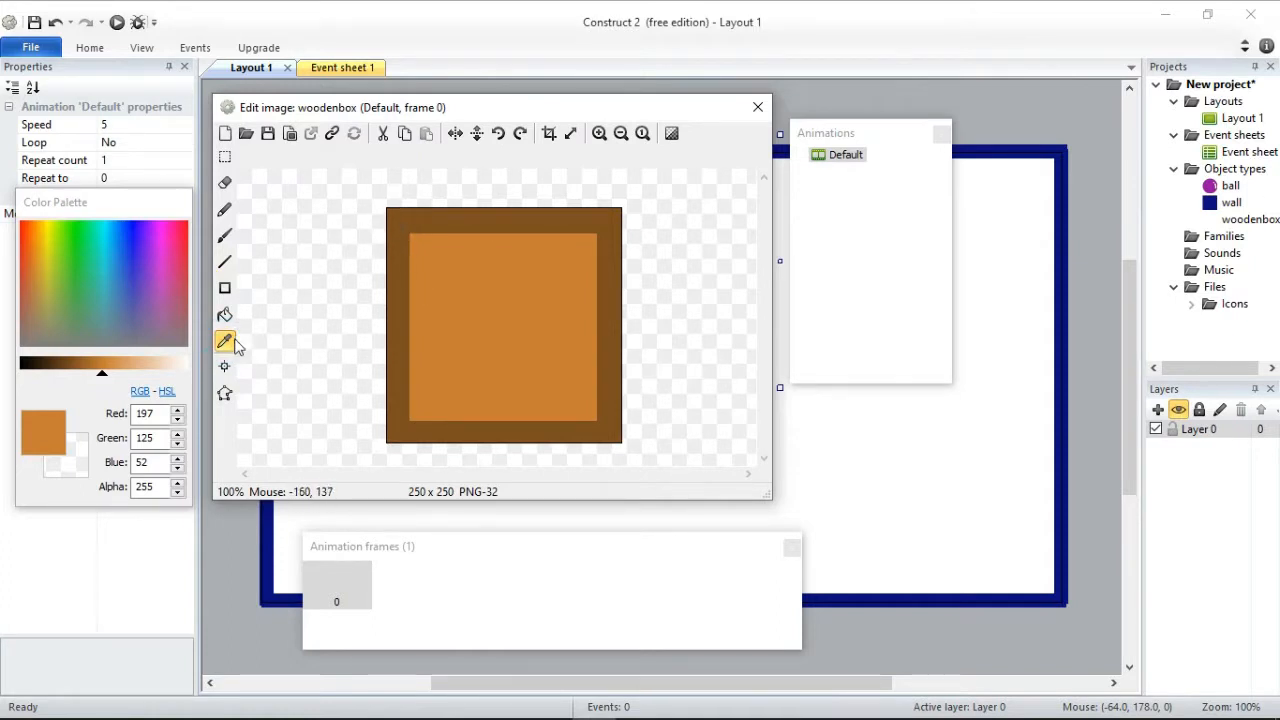
pyautogui.click(400, 222)
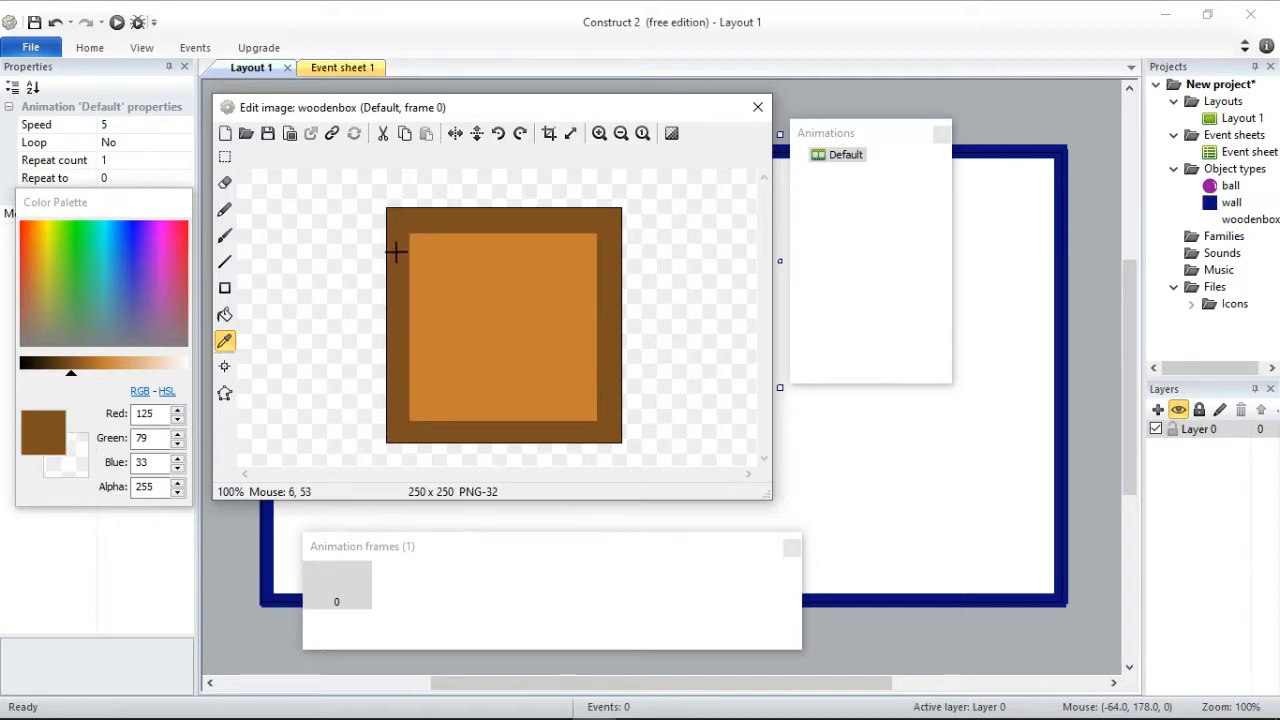
pyautogui.click(225, 262)
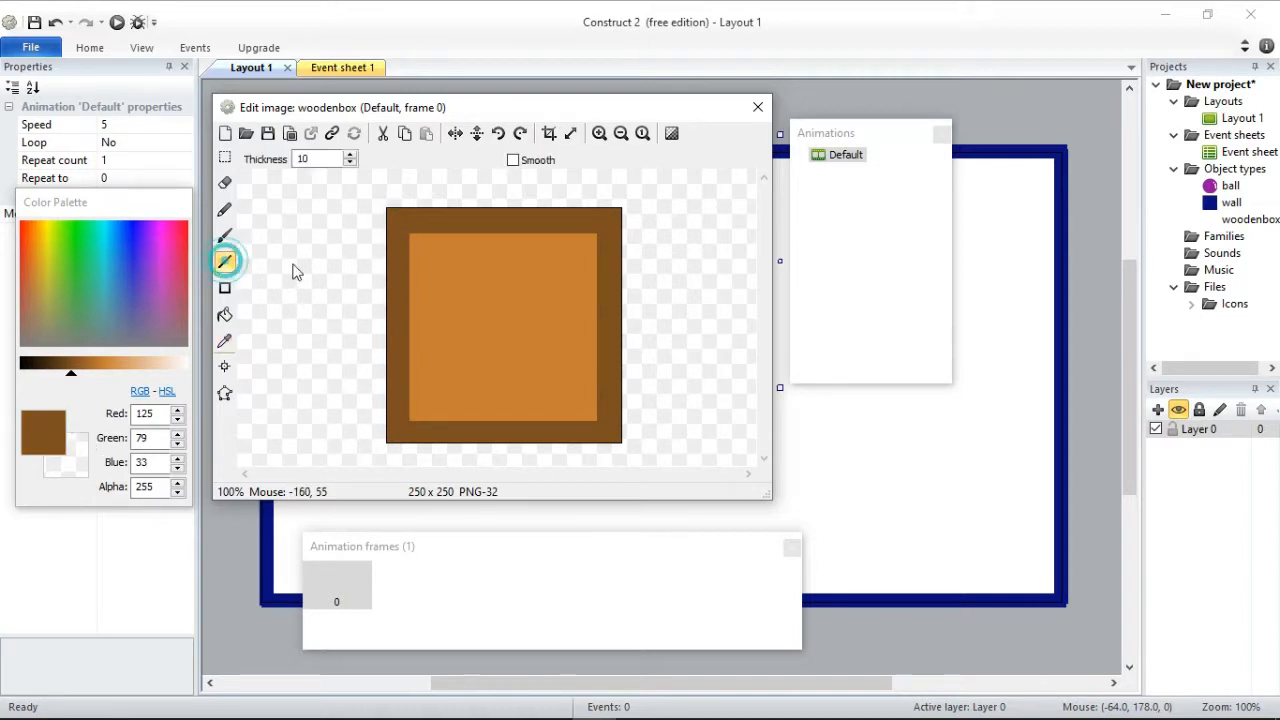
# Undo a trial 10-thick diagonal, draw two crossing corner-to-corner lines 30 thick inside the box frame, and close the image editor.
pyautogui.moveTo(400, 225); pyautogui.dragTo(476, 309)
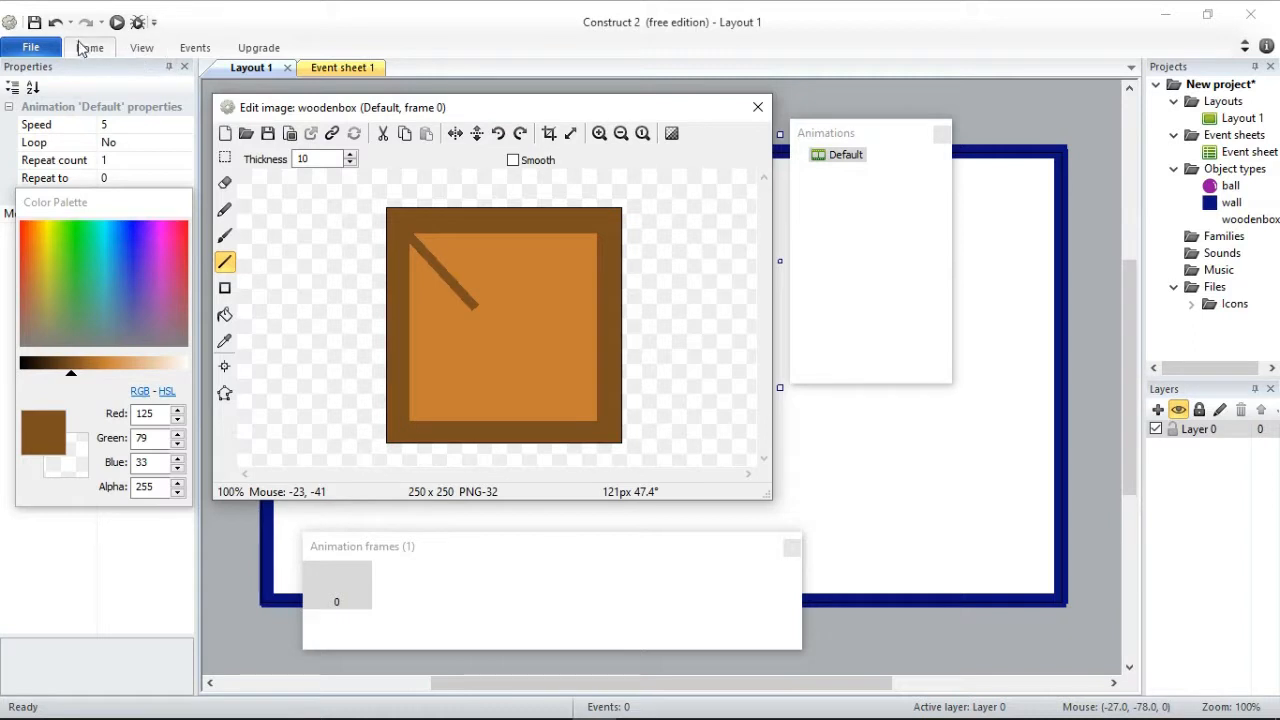
pyautogui.click(55, 22)
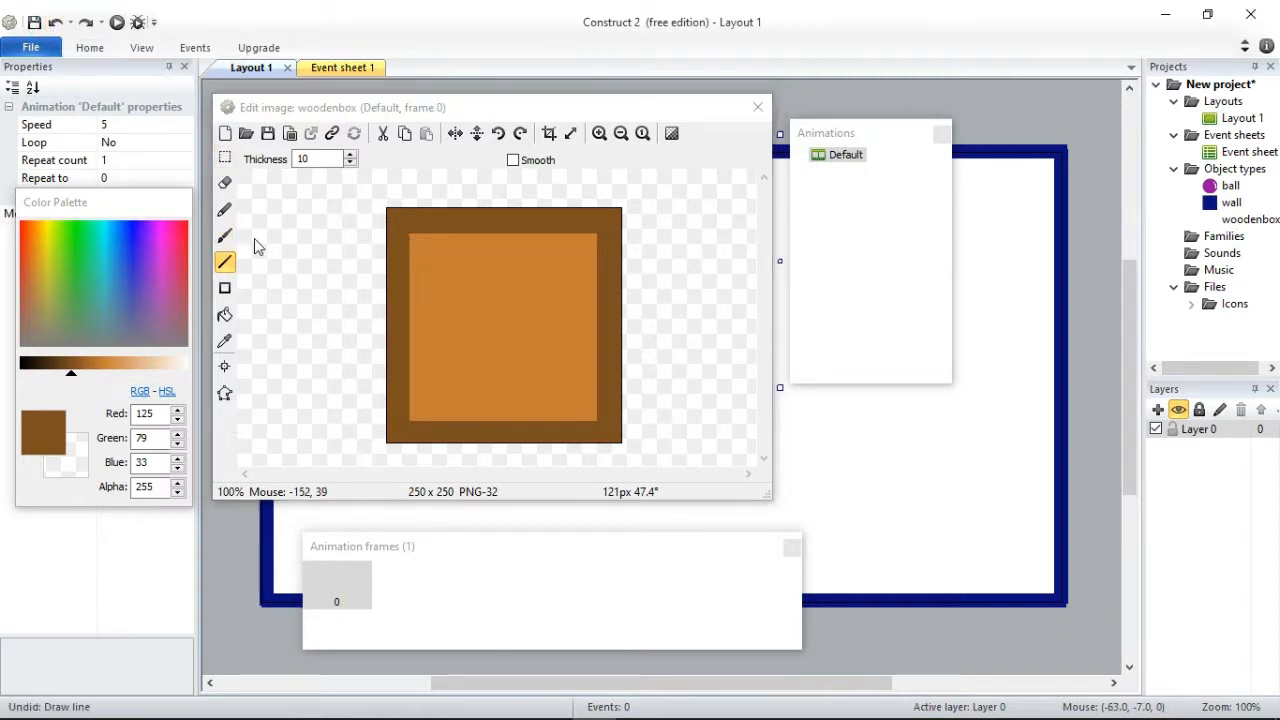
pyautogui.doubleClick(308, 159)
pyautogui.write('30')
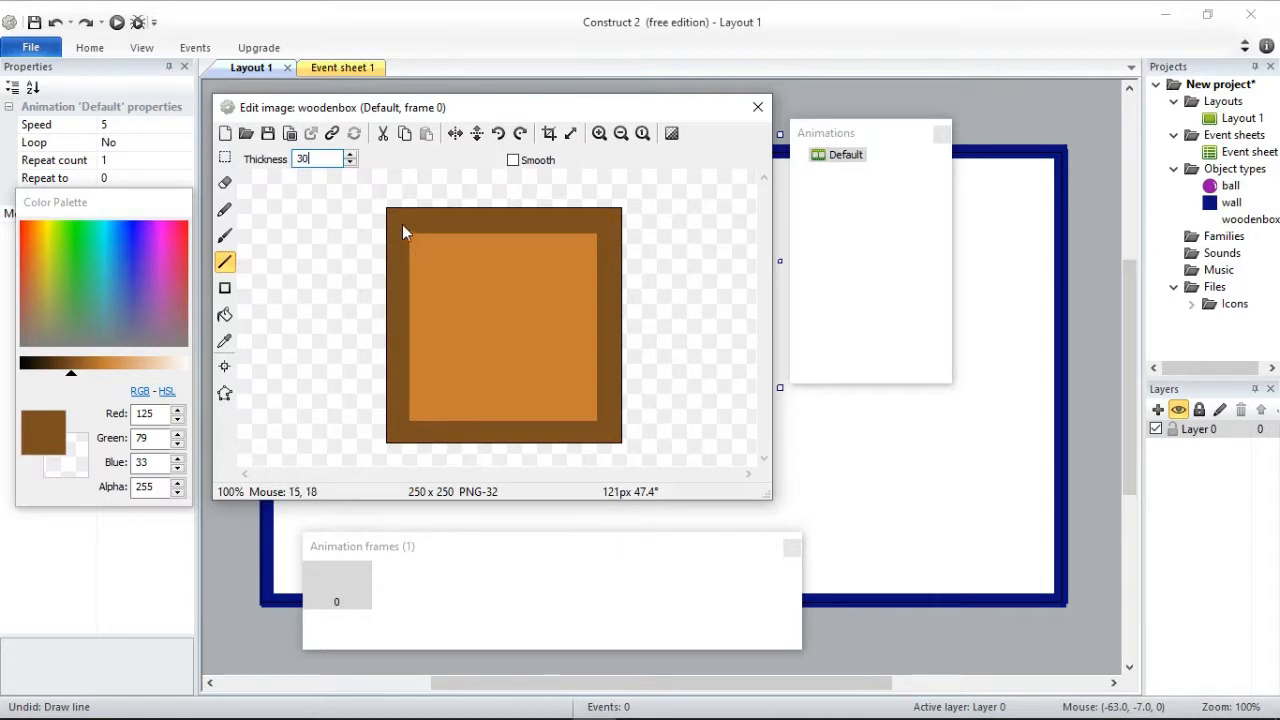
pyautogui.moveTo(421, 242)
pyautogui.mouseDown()
pyautogui.moveTo(554, 354)
pyautogui.moveTo(603, 424)
pyautogui.mouseUp()
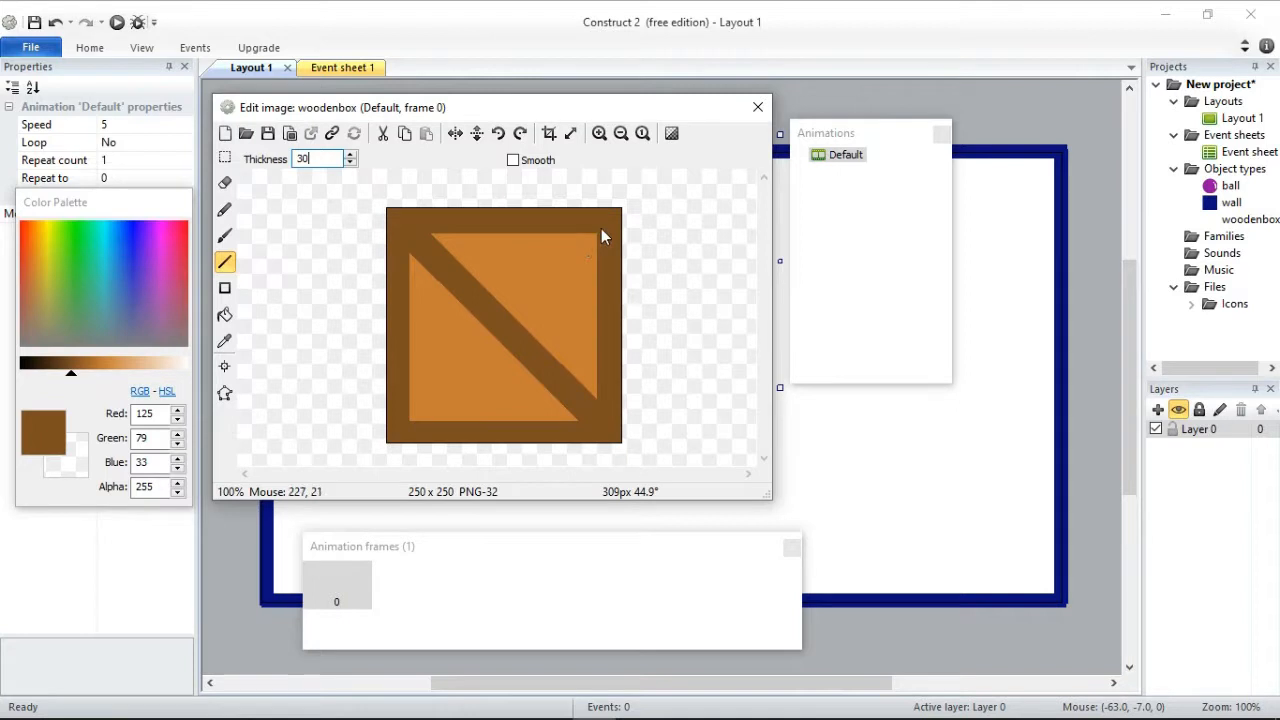
pyautogui.moveTo(607, 224)
pyautogui.mouseDown()
pyautogui.moveTo(440, 410)
pyautogui.moveTo(402, 425)
pyautogui.mouseUp()
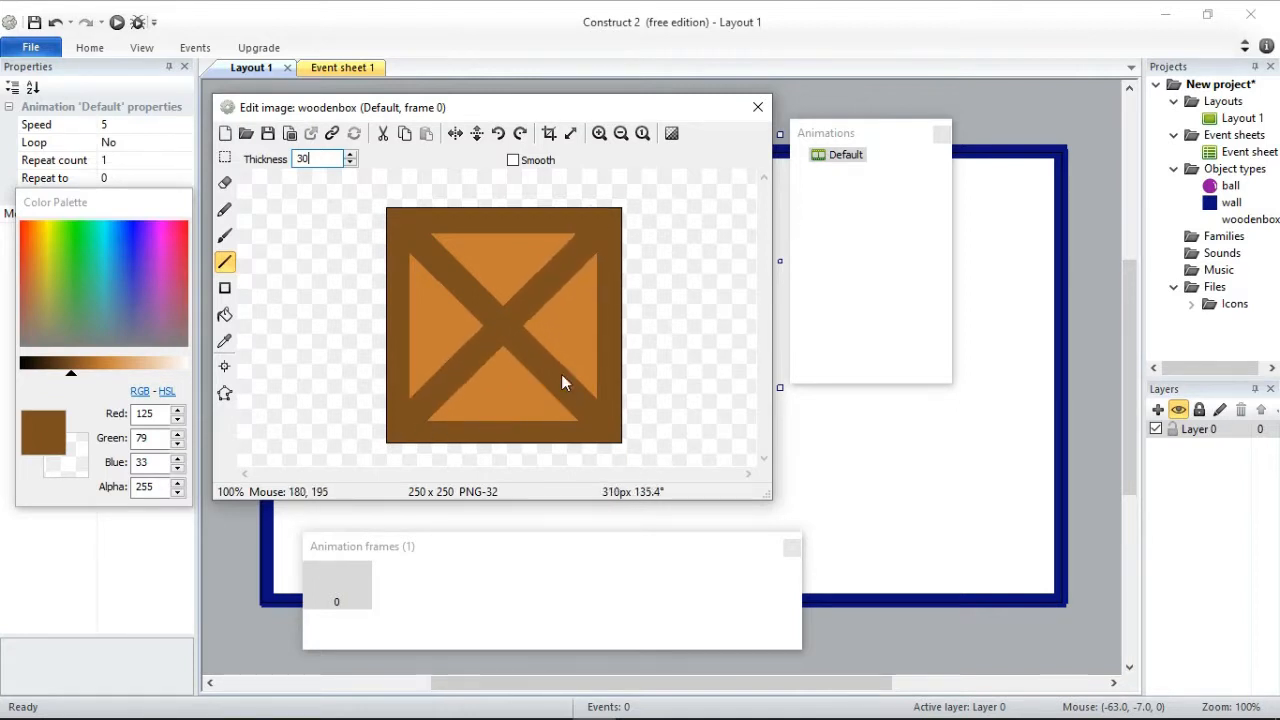
pyautogui.click(758, 108)
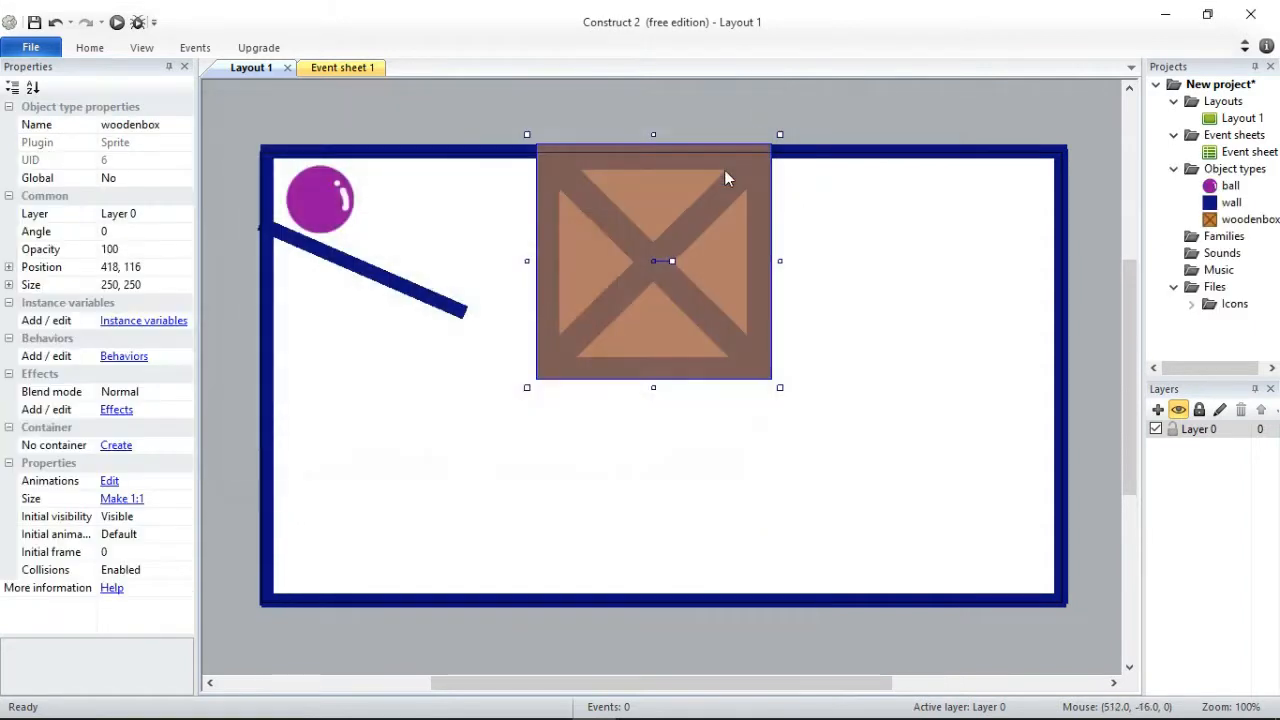
# Shrink the wooden box to about 65 x 65 and move it above the ramp beside the ball at 186, 71.
pyautogui.moveTo(520, 128); pyautogui.dragTo(655, 326)
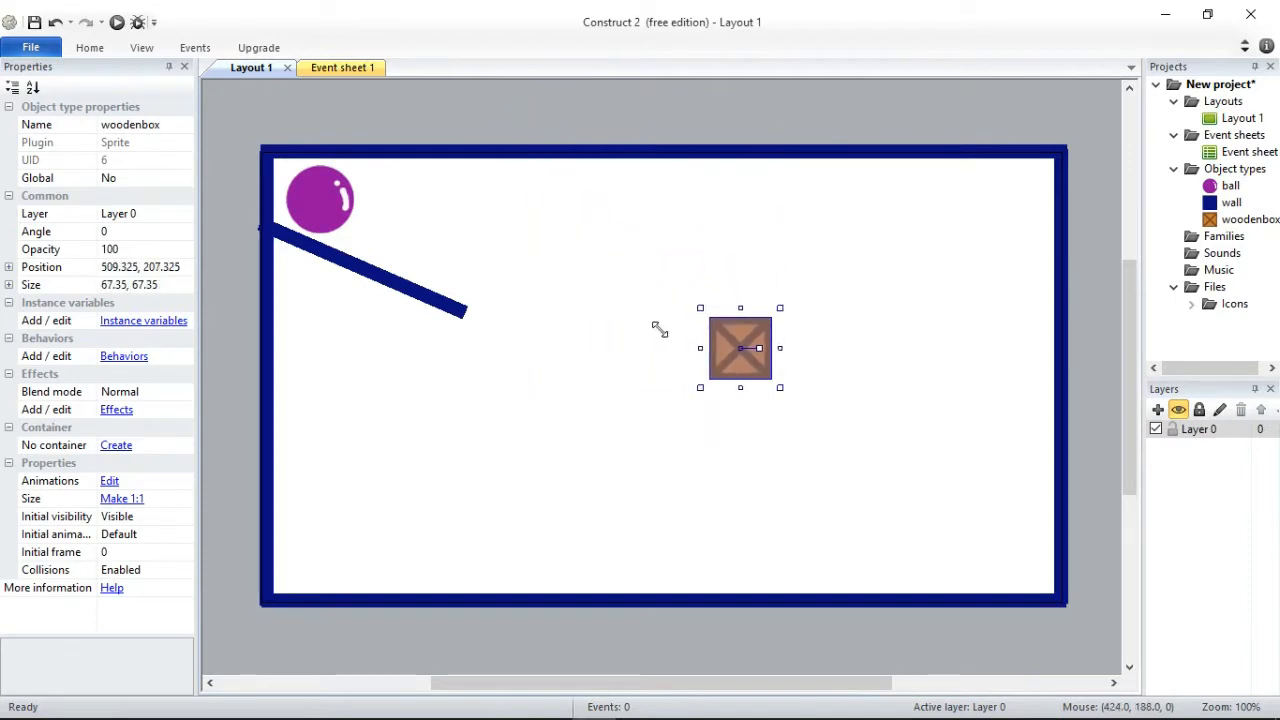
pyautogui.moveTo(729, 349); pyautogui.dragTo(425, 219)
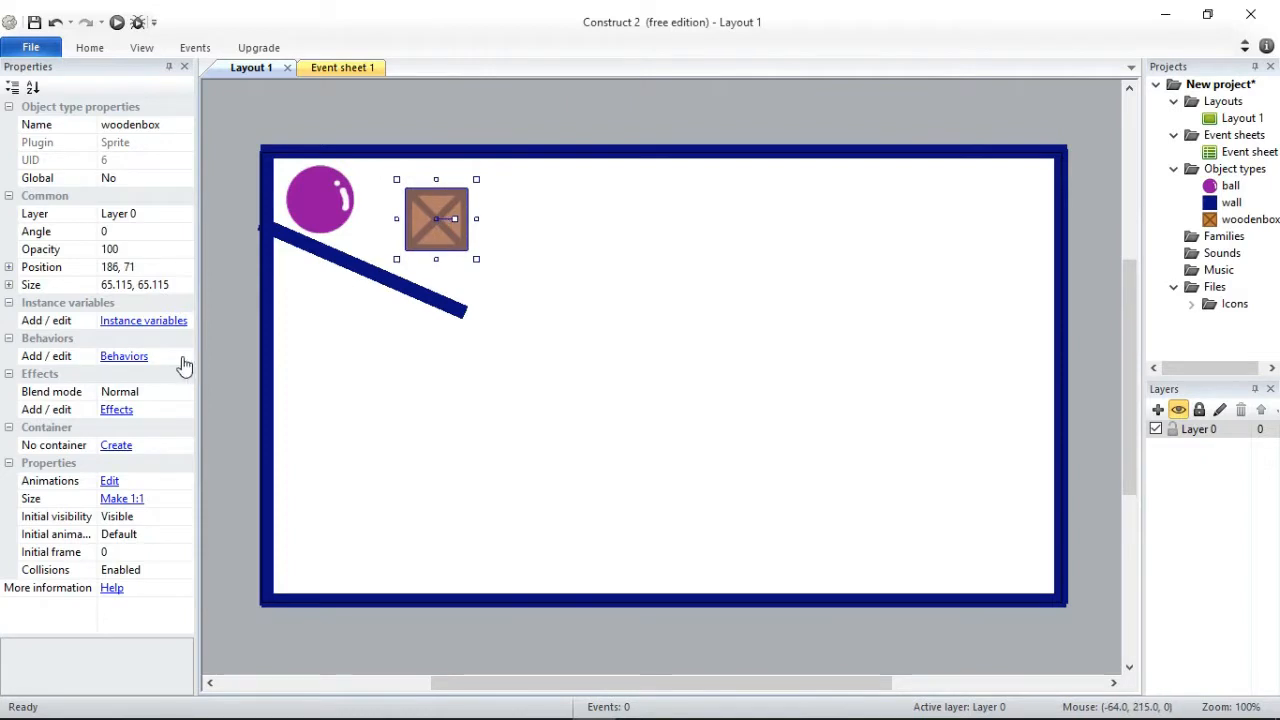
# Add the Physics behavior to the wooden box.
pyautogui.click(122, 357)
pyautogui.click(480, 135)
pyautogui.click(910, 183)
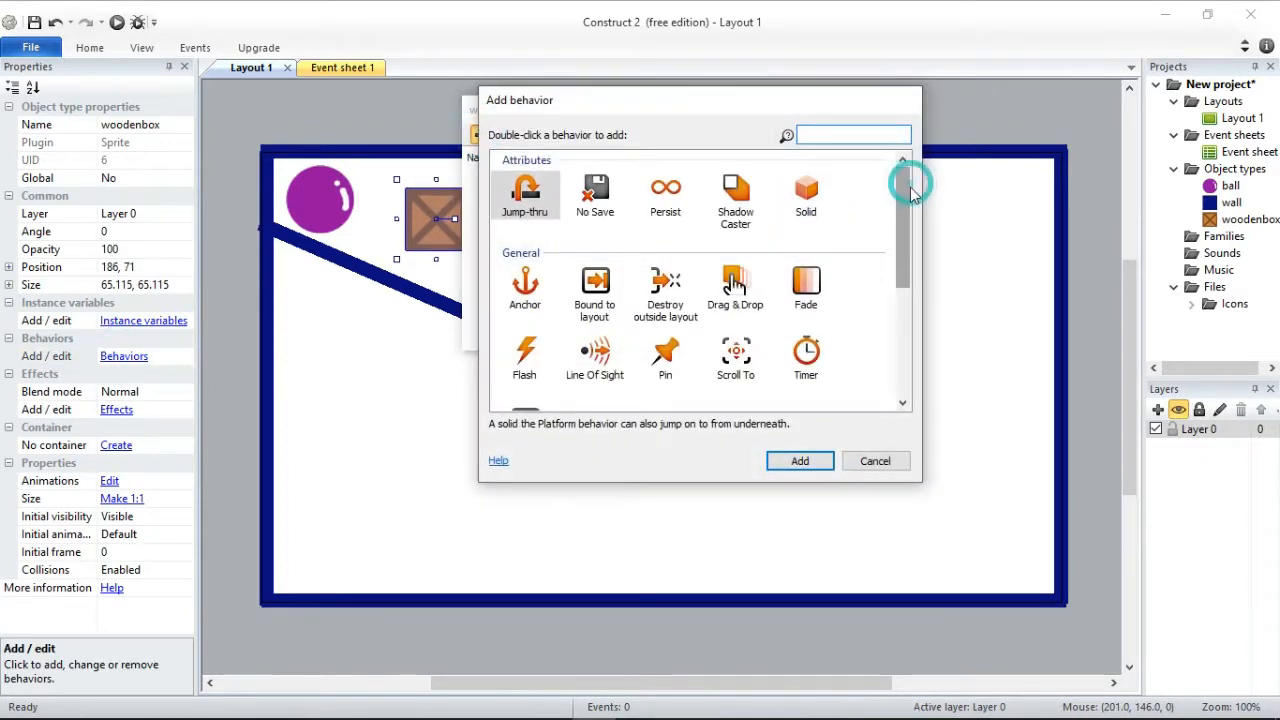
pyautogui.moveTo(901, 185); pyautogui.dragTo(904, 300)
pyautogui.click(524, 360)
pyautogui.click(800, 461)
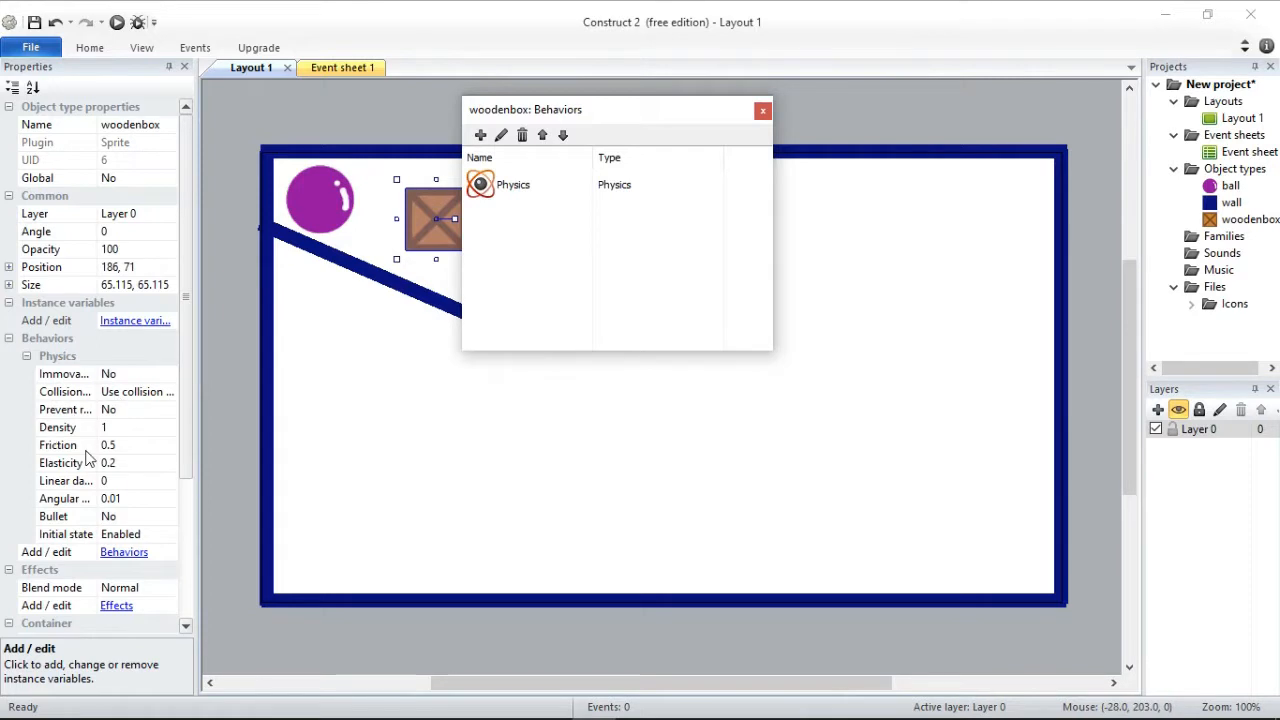
# Set the wooden box's Physics density to 4 and close its behaviors dialog.
pyautogui.click(114, 428)
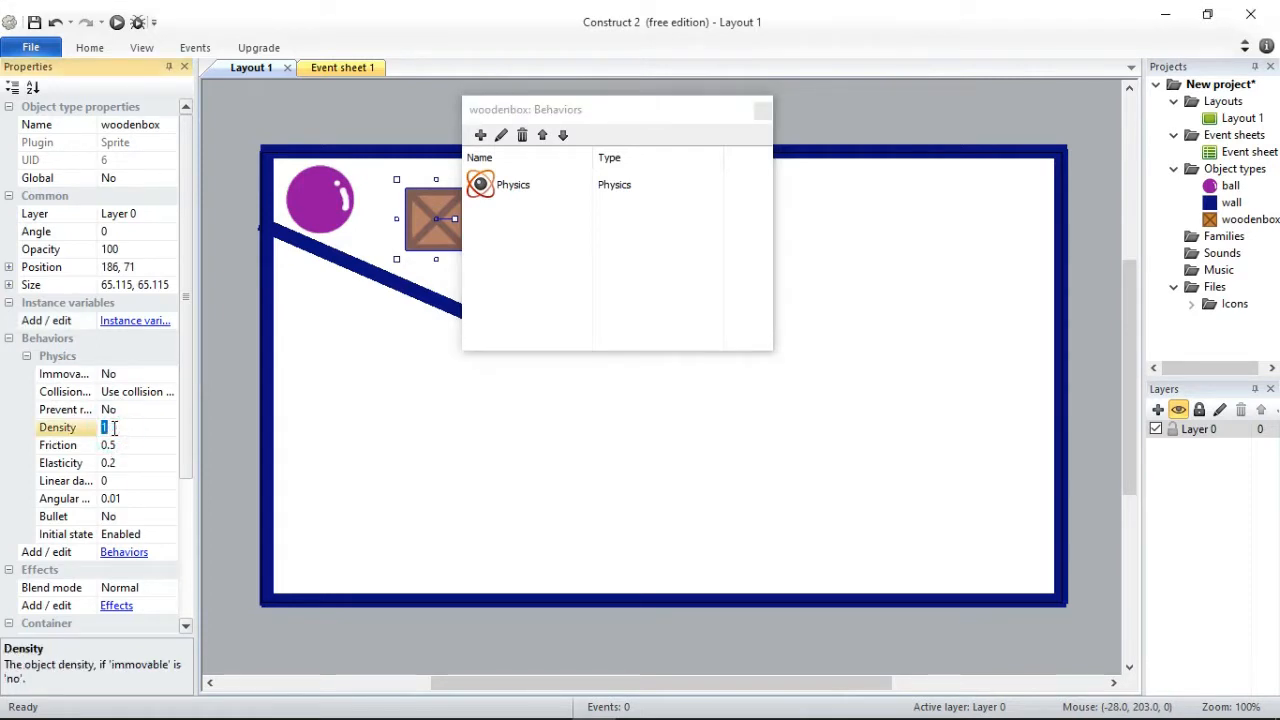
pyautogui.write('4')
pyautogui.press('Return')
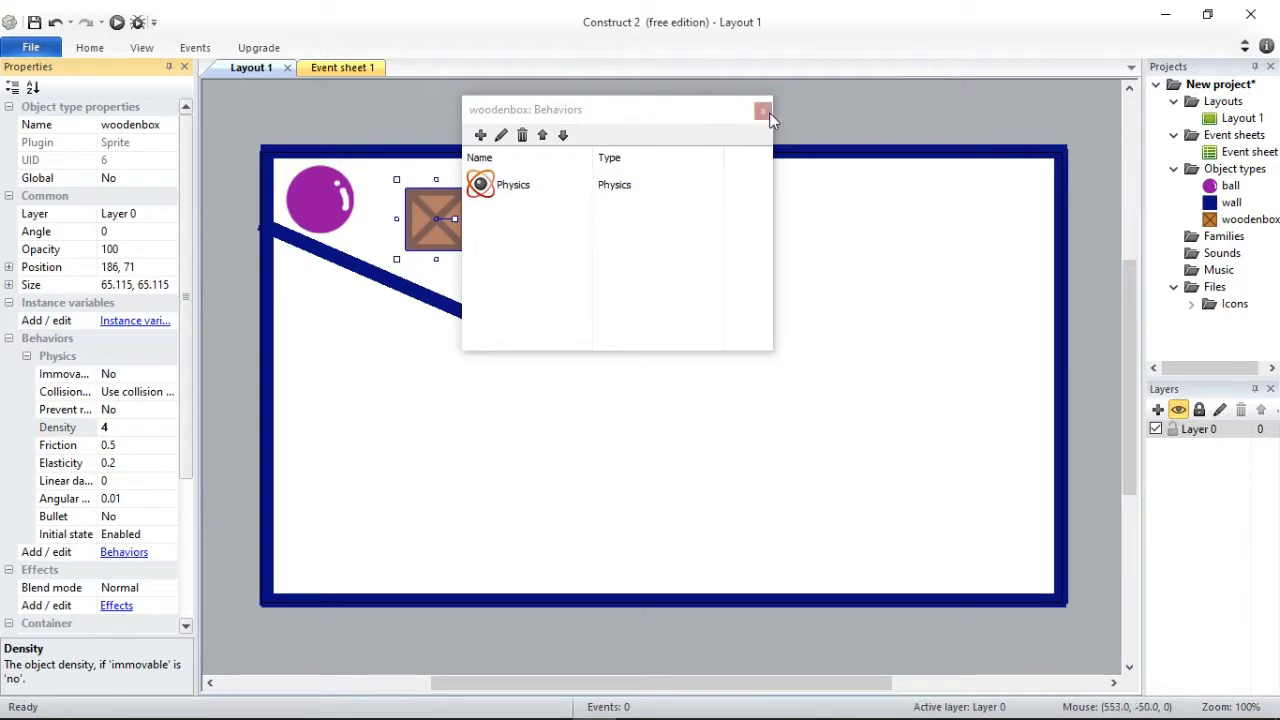
pyautogui.click(763, 111)
# Copy the wooden box and place a duplicate beyond the ramp's lower end at about 336, 308.
pyautogui.rightClick(444, 235)
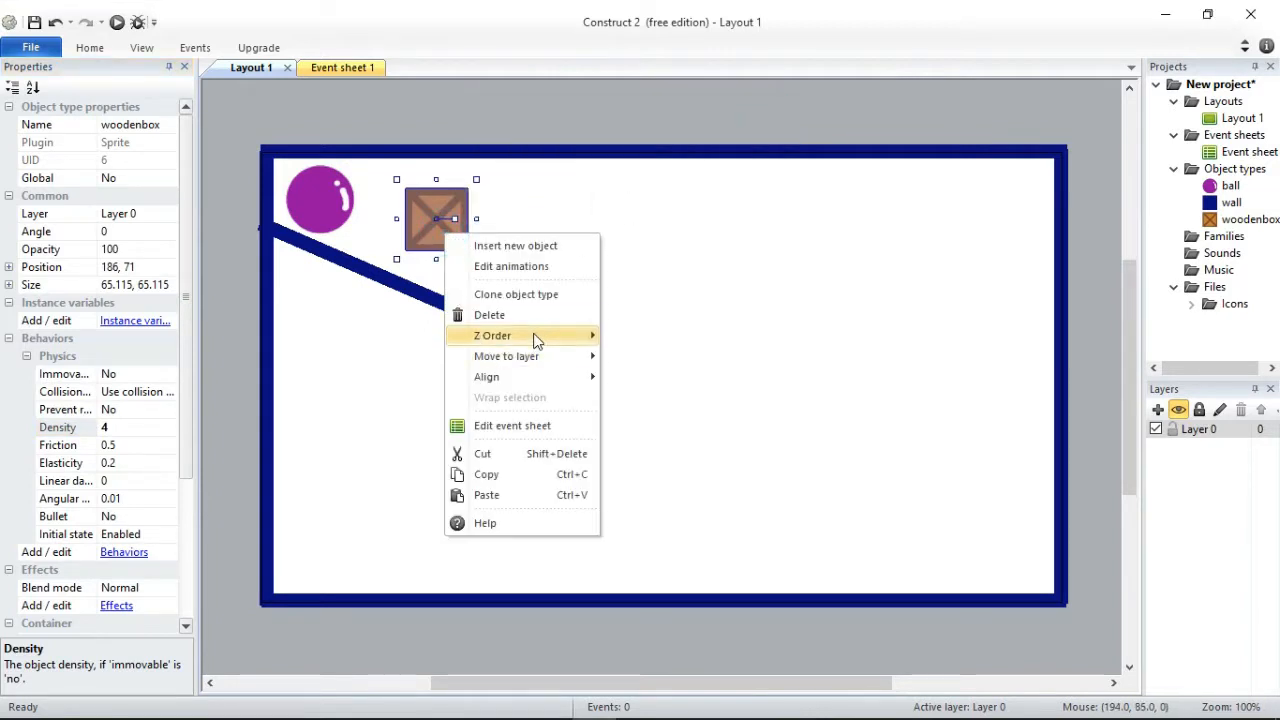
pyautogui.click(502, 477)
pyautogui.rightClick(593, 333)
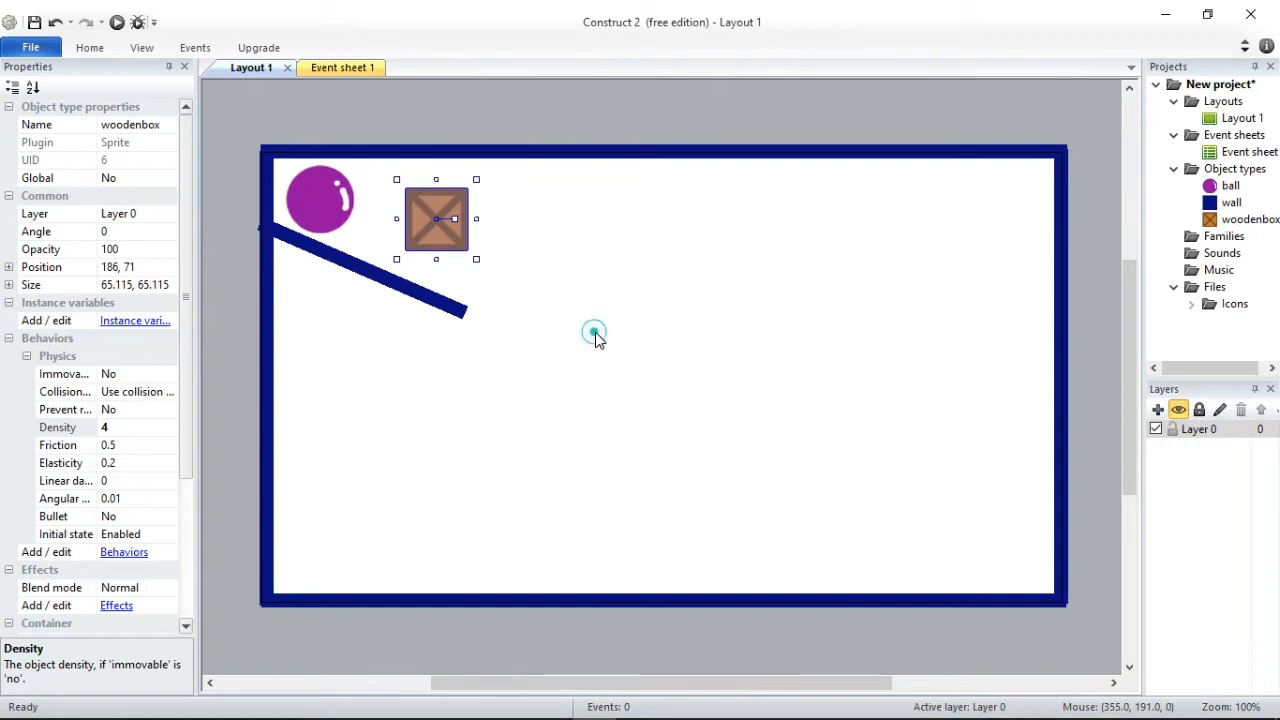
pyautogui.click(636, 569)
pyautogui.click(597, 382)
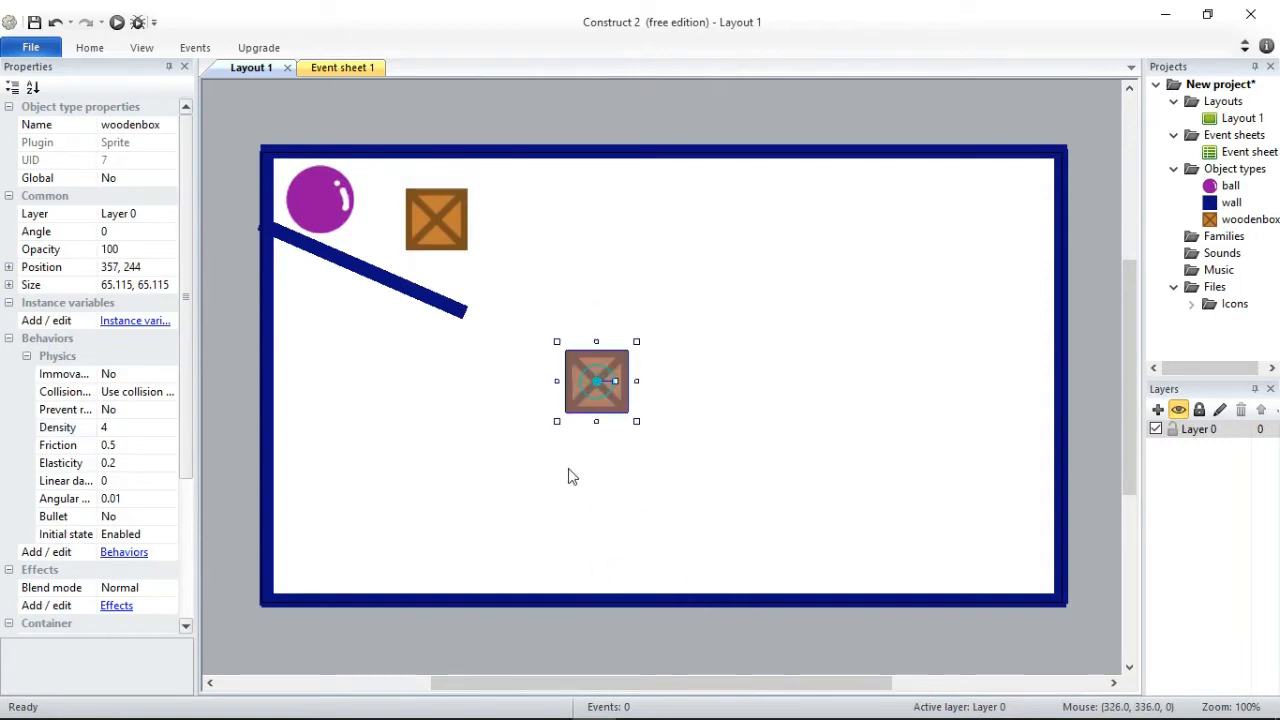
pyautogui.moveTo(588, 403); pyautogui.dragTo(567, 467)
# Paste a second copy of the wooden box and align it above the first copy at about 335, 213.
pyautogui.rightClick(592, 283)
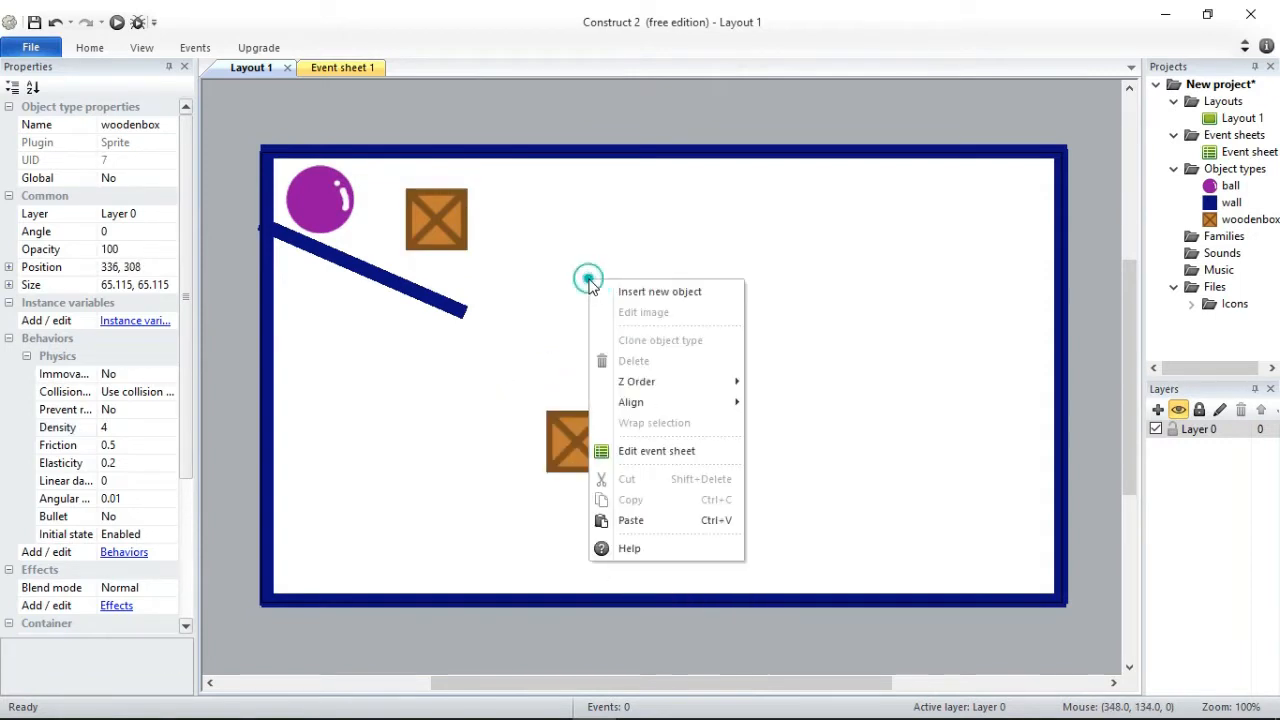
pyautogui.click(646, 520)
pyautogui.click(593, 327)
pyautogui.moveTo(591, 320); pyautogui.dragTo(571, 348)
# Paste a third copy of the wooden box and place it at the base of the column at about 336, 410.
pyautogui.rightClick(744, 420)
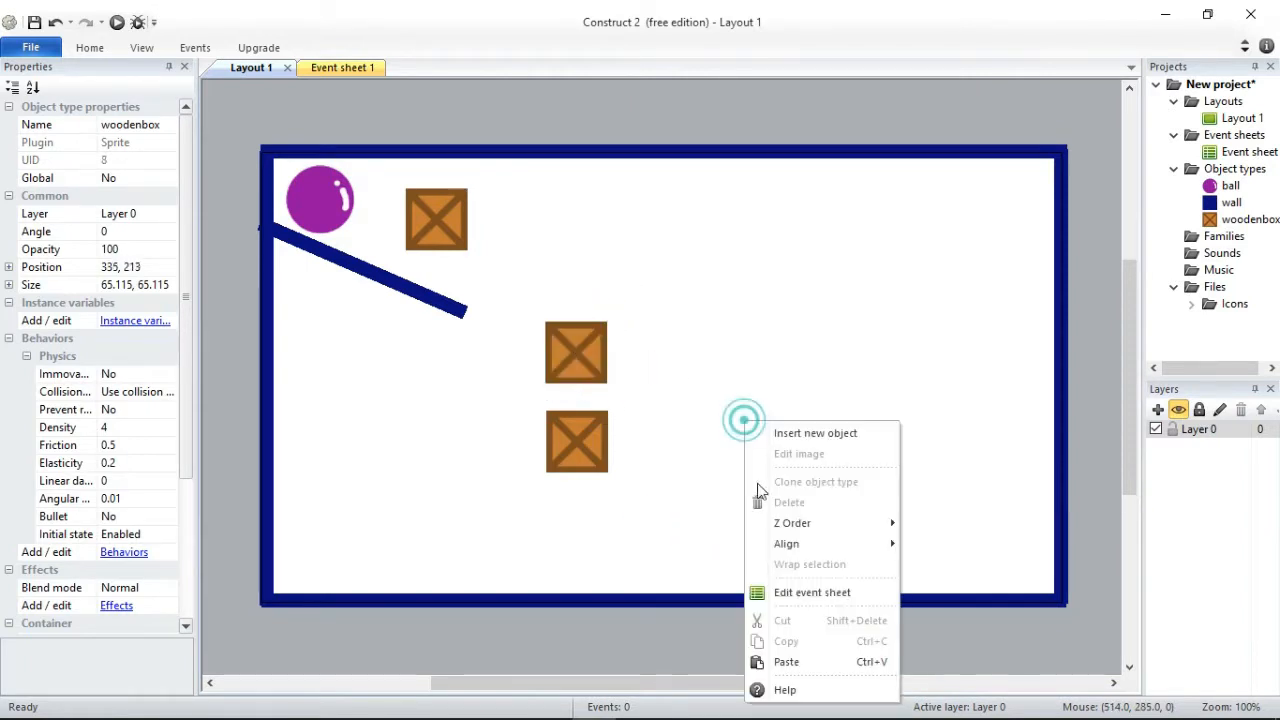
pyautogui.click(790, 661)
pyautogui.click(705, 423)
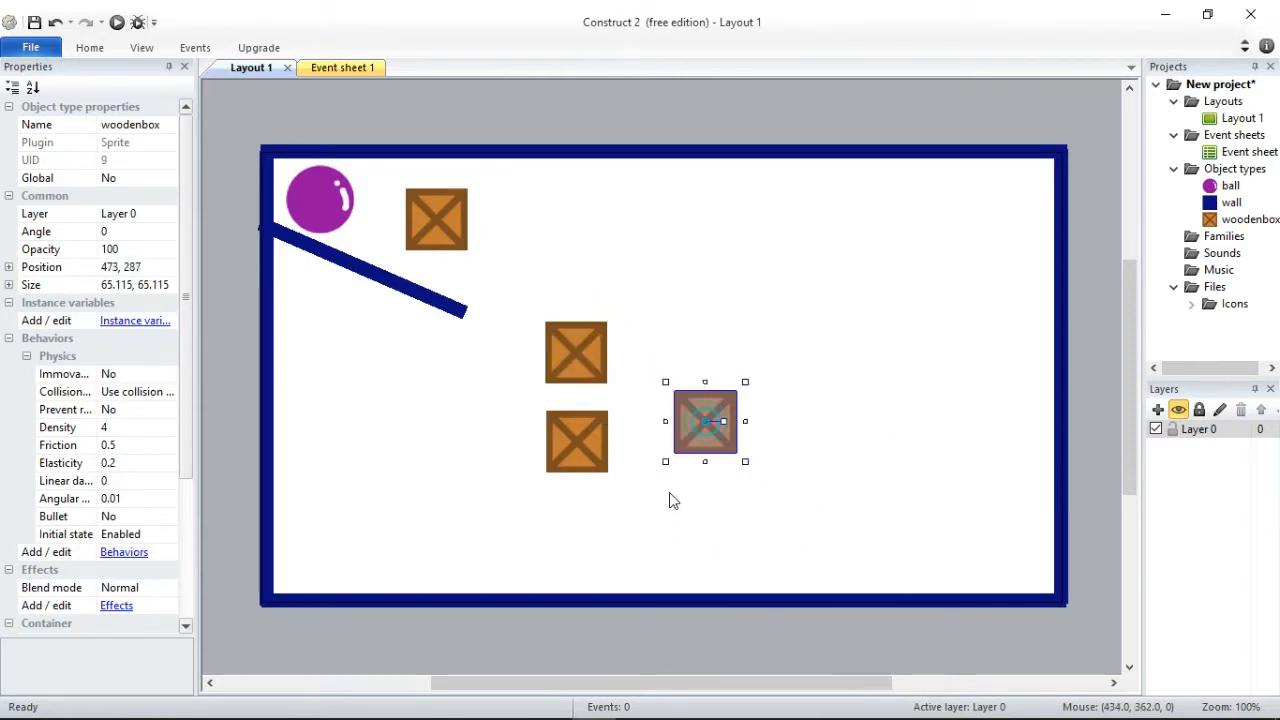
pyautogui.moveTo(693, 424); pyautogui.dragTo(576, 536)
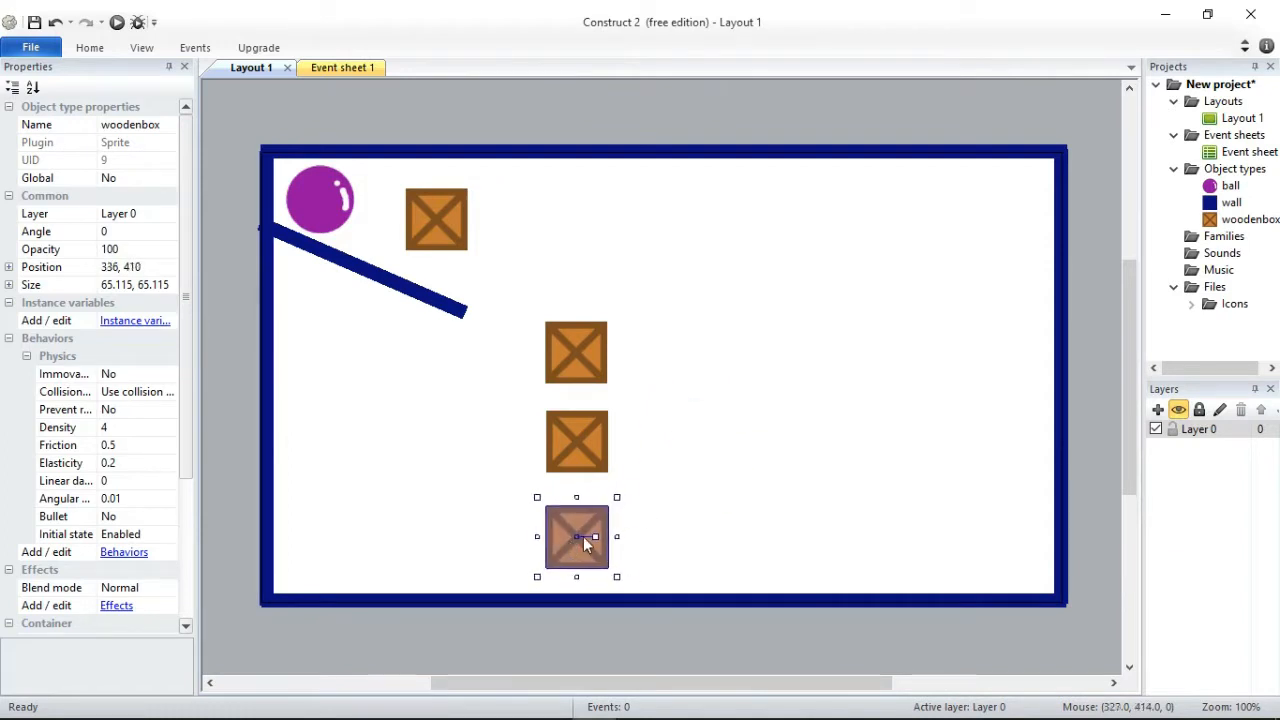
# Paste a fourth copy of the wooden box and align it at the top of the box column.
pyautogui.rightClick(774, 297)
pyautogui.click(820, 531)
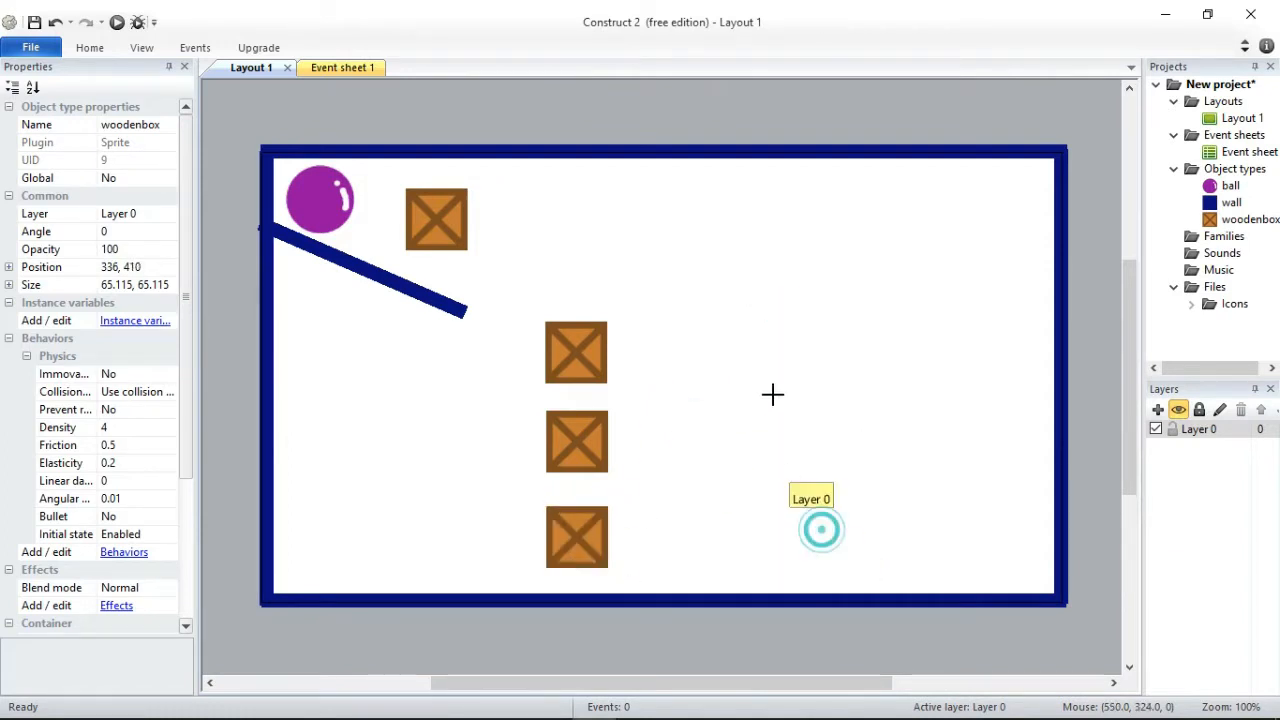
pyautogui.click(767, 367)
pyautogui.moveTo(757, 381); pyautogui.dragTo(569, 287)
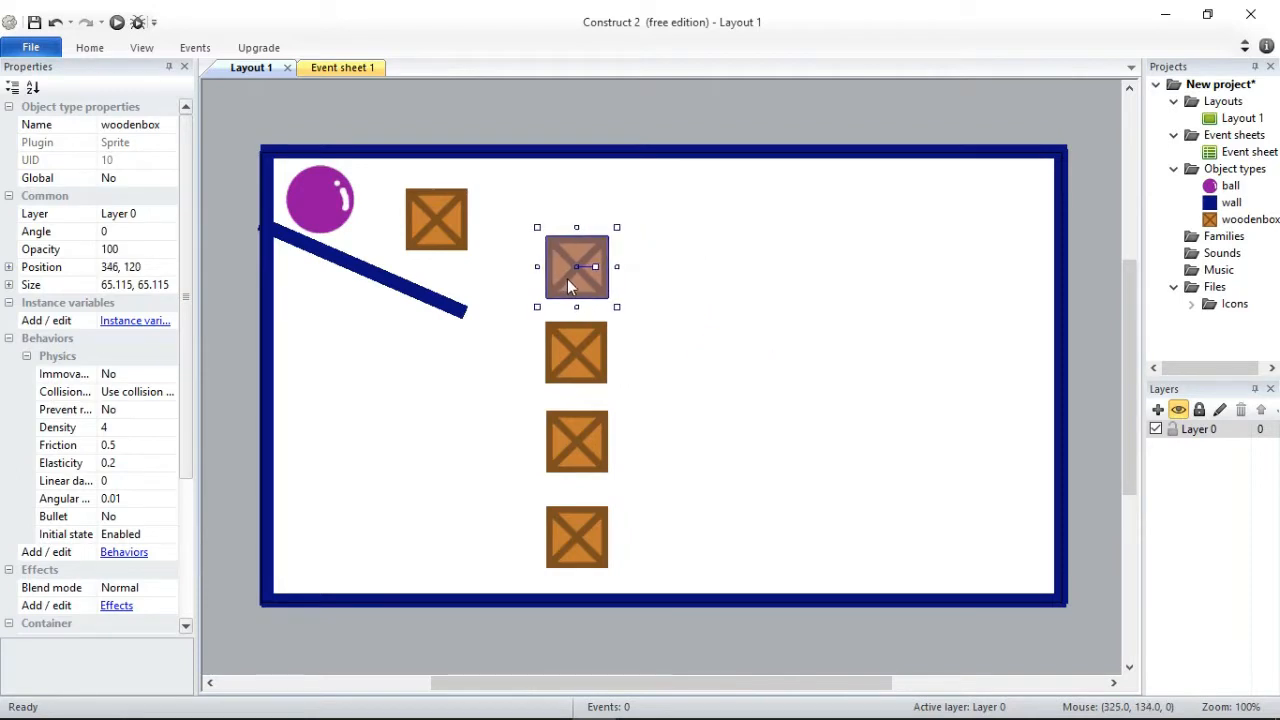
pyautogui.click(730, 330)
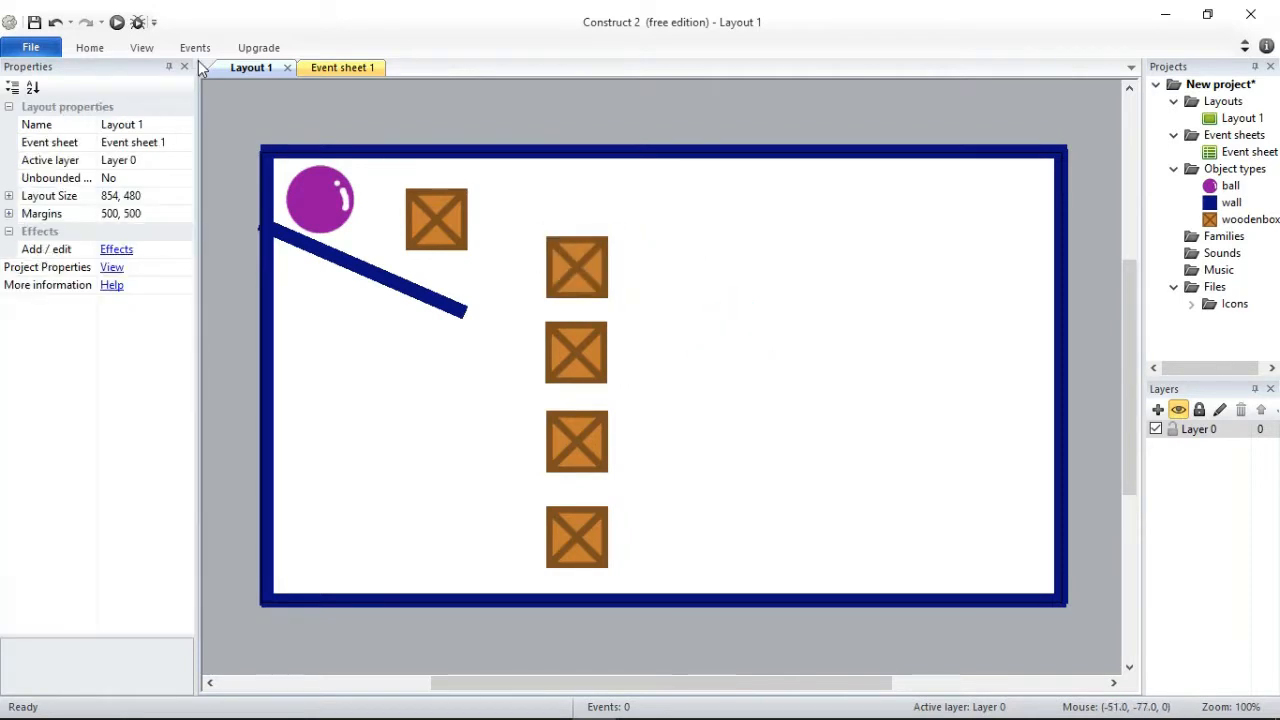
# Run the layout in the browser preview to watch the ball, ramp and box column, and return to the editor.
pyautogui.click(116, 22)
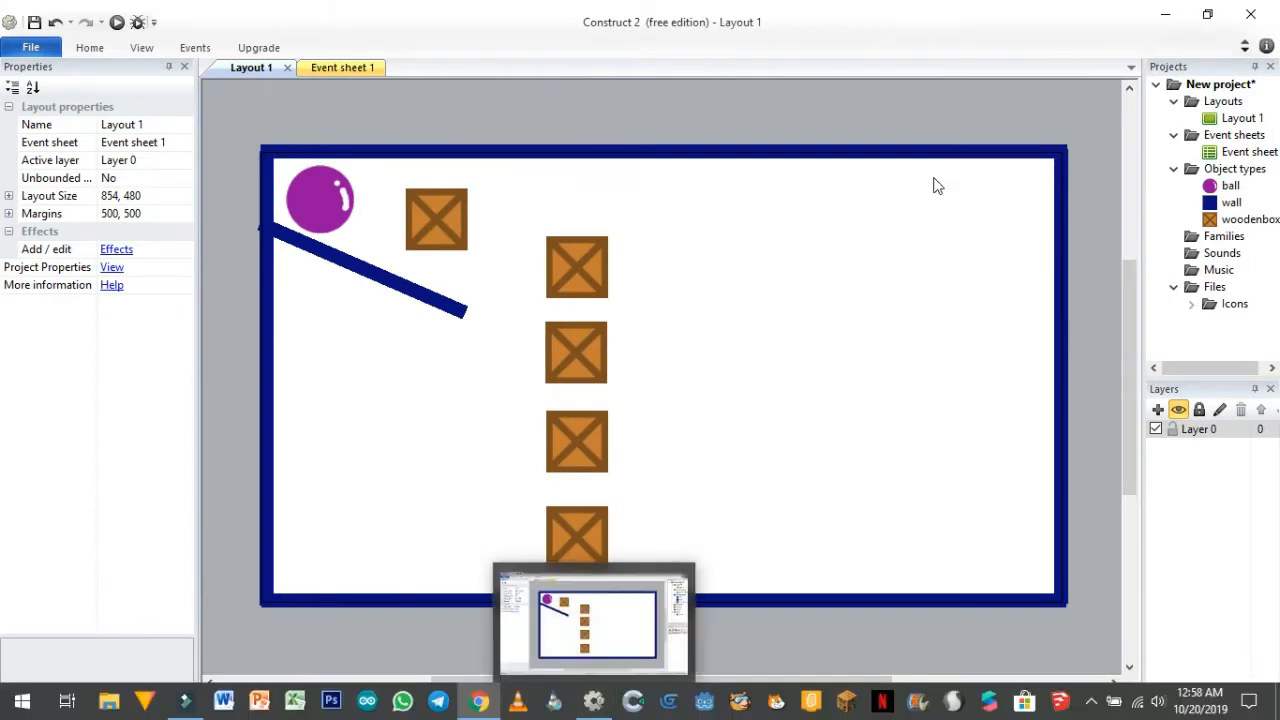
pyautogui.click(480, 701)
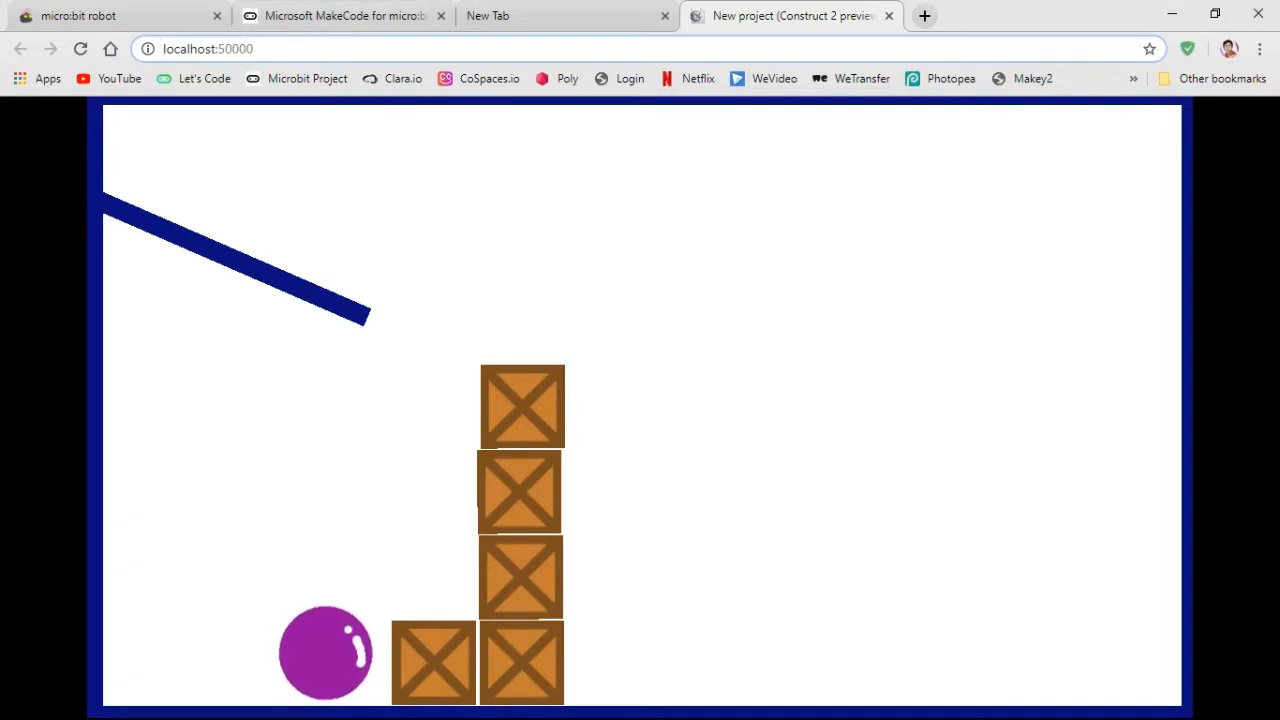
pyautogui.click(1214, 18)
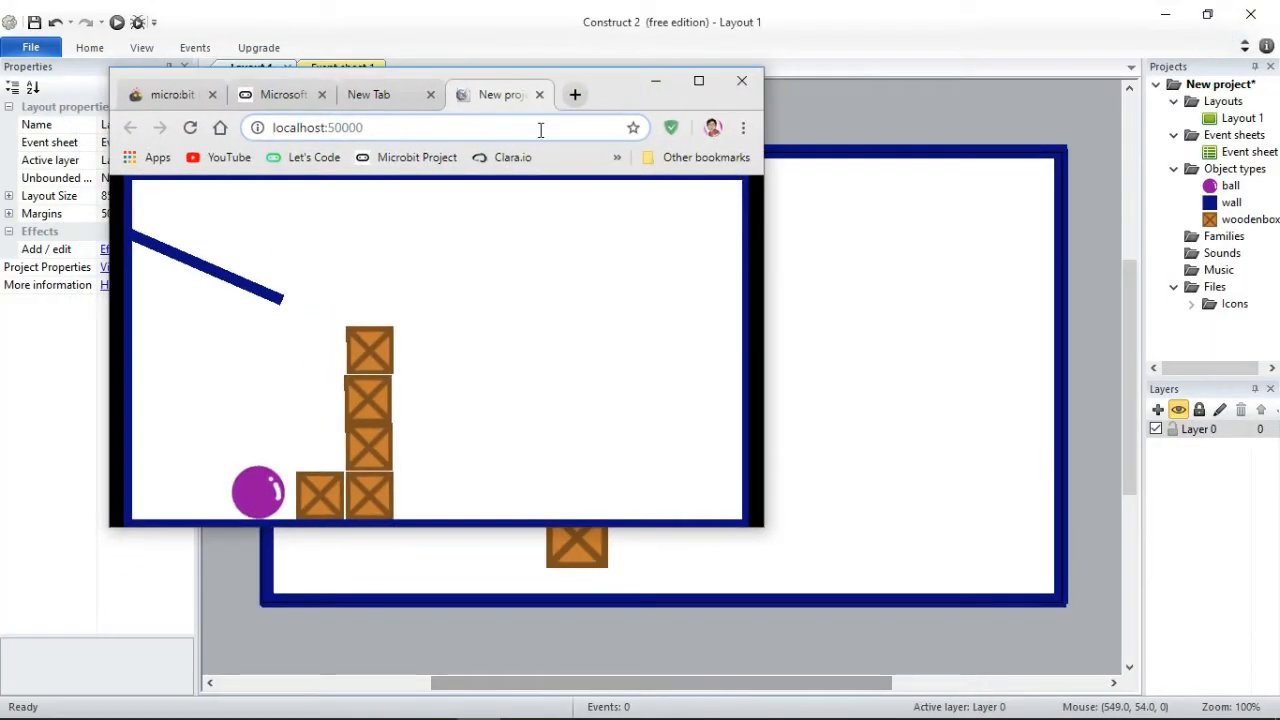
pyautogui.click(658, 85)
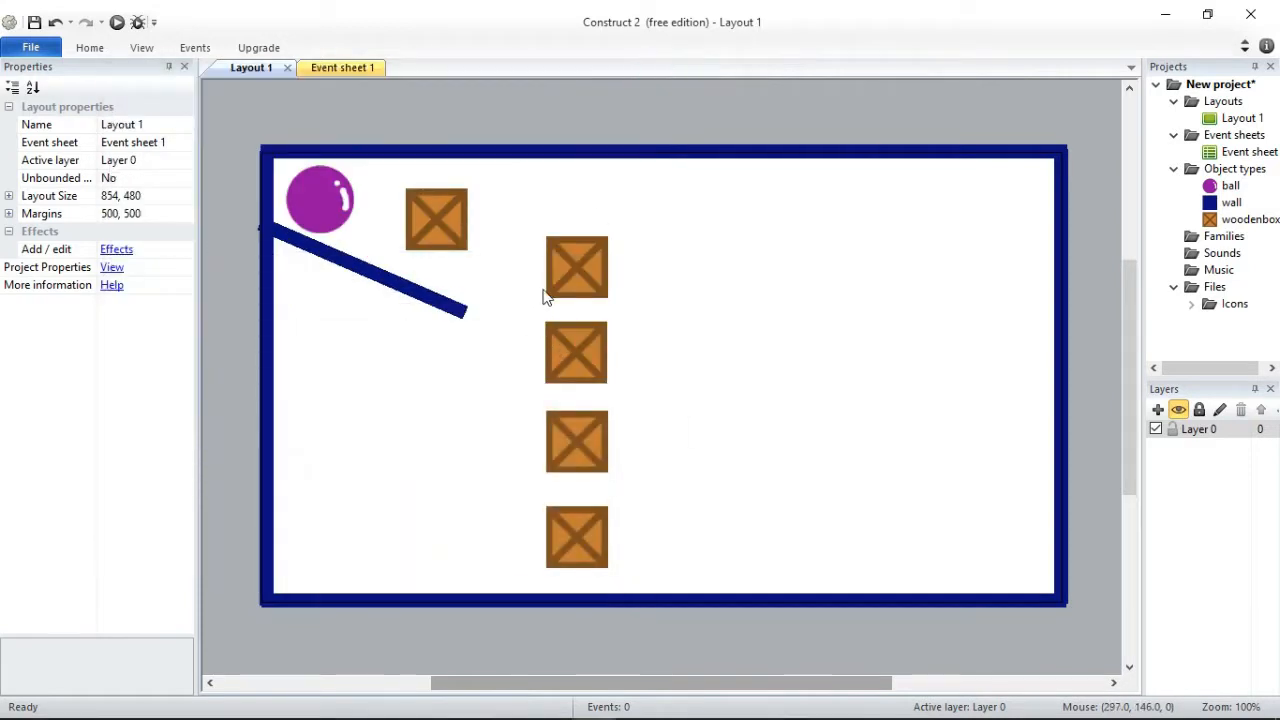
# Flatten the ramp to an angle of about 104.7 and place the wooden box beside the ball at about 174, 76.
pyautogui.click(441, 231)
pyautogui.moveTo(441, 231); pyautogui.dragTo(412, 246)
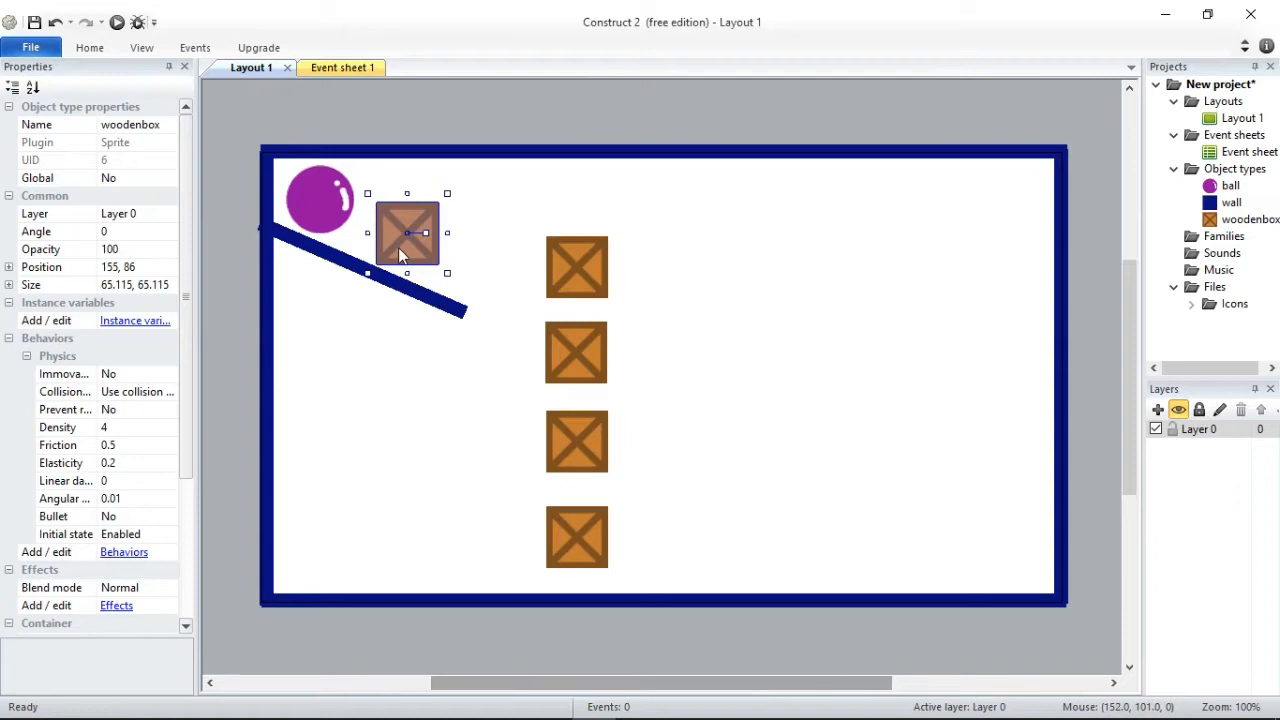
pyautogui.click(330, 265)
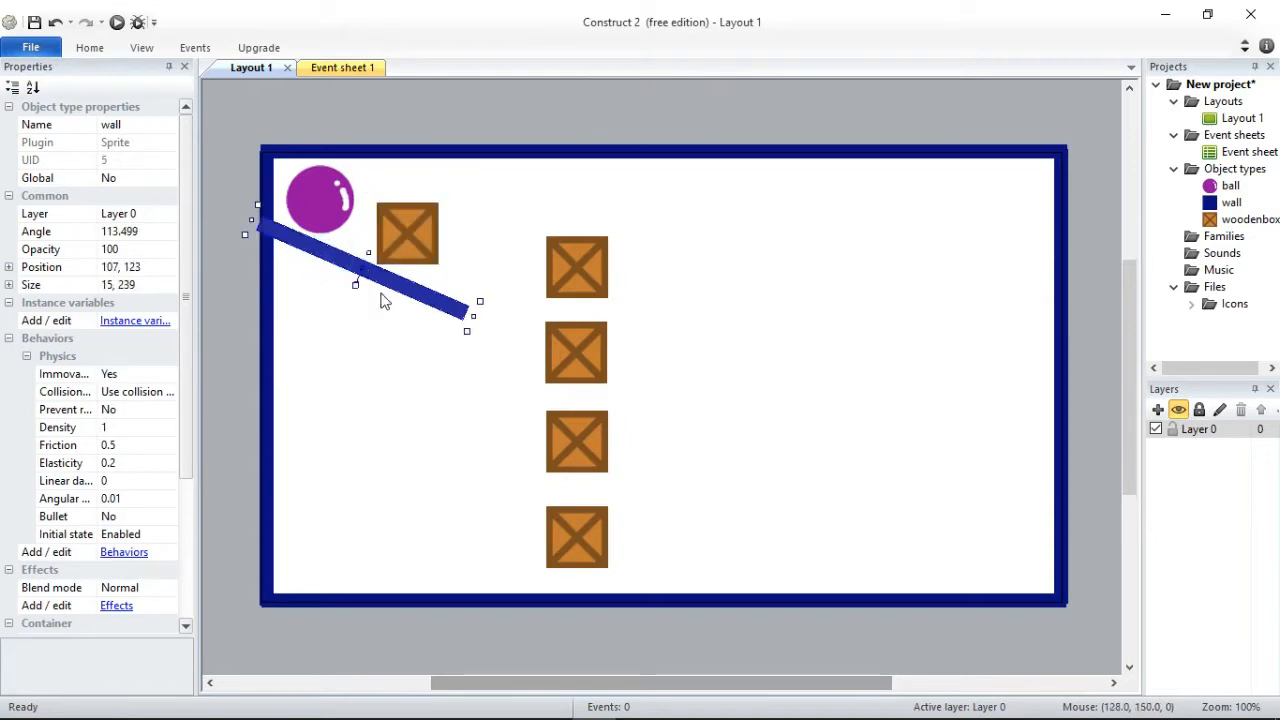
pyautogui.moveTo(356, 286); pyautogui.dragTo(358, 286)
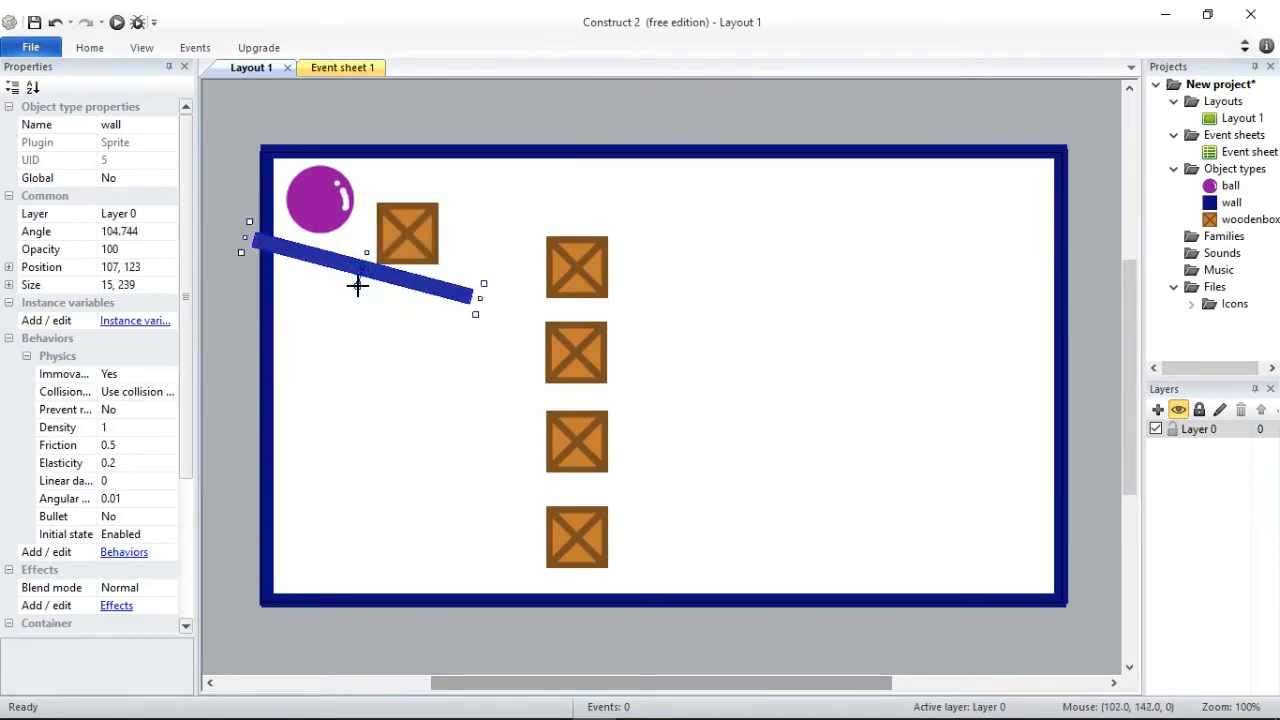
pyautogui.click(469, 116)
pyautogui.moveTo(410, 233); pyautogui.dragTo(426, 217)
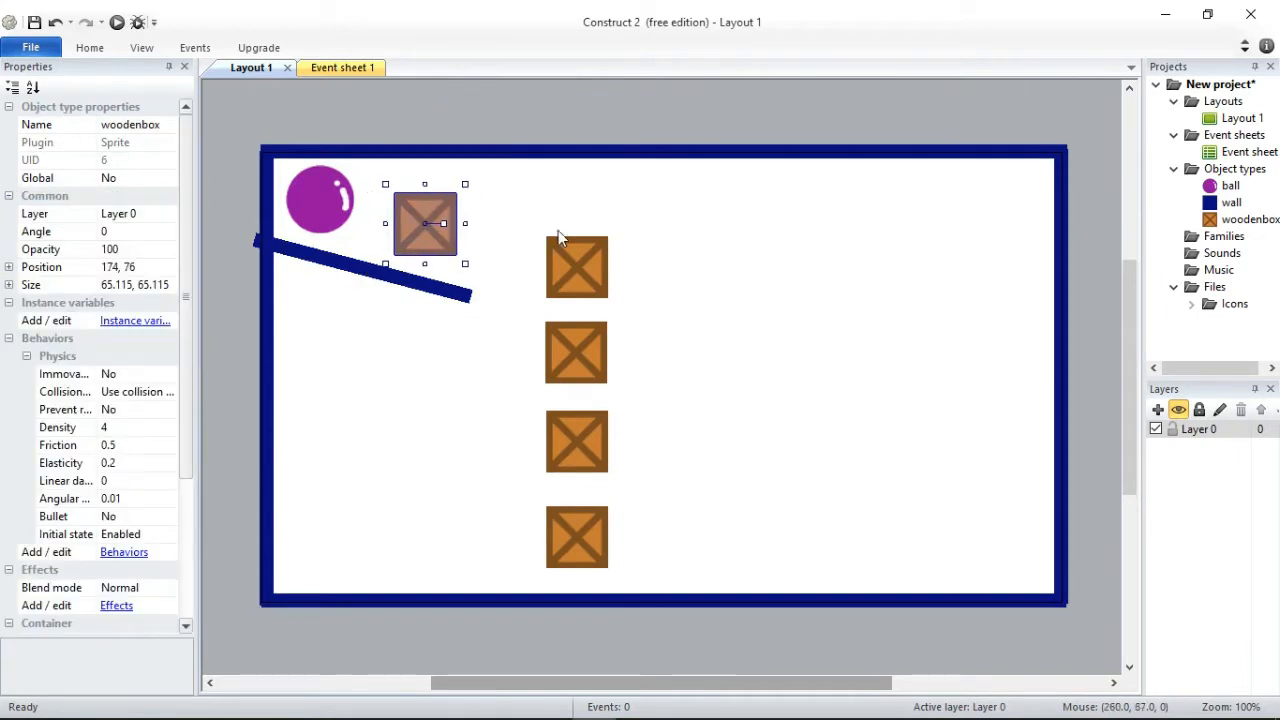
# Select the four stacked wooden boxes together and shift the column slightly closer to the ramp.
pyautogui.click(554, 112)
pyautogui.moveTo(516, 108); pyautogui.dragTo(651, 582)
pyautogui.moveTo(586, 341); pyautogui.dragTo(556, 348)
pyautogui.click(600, 545)
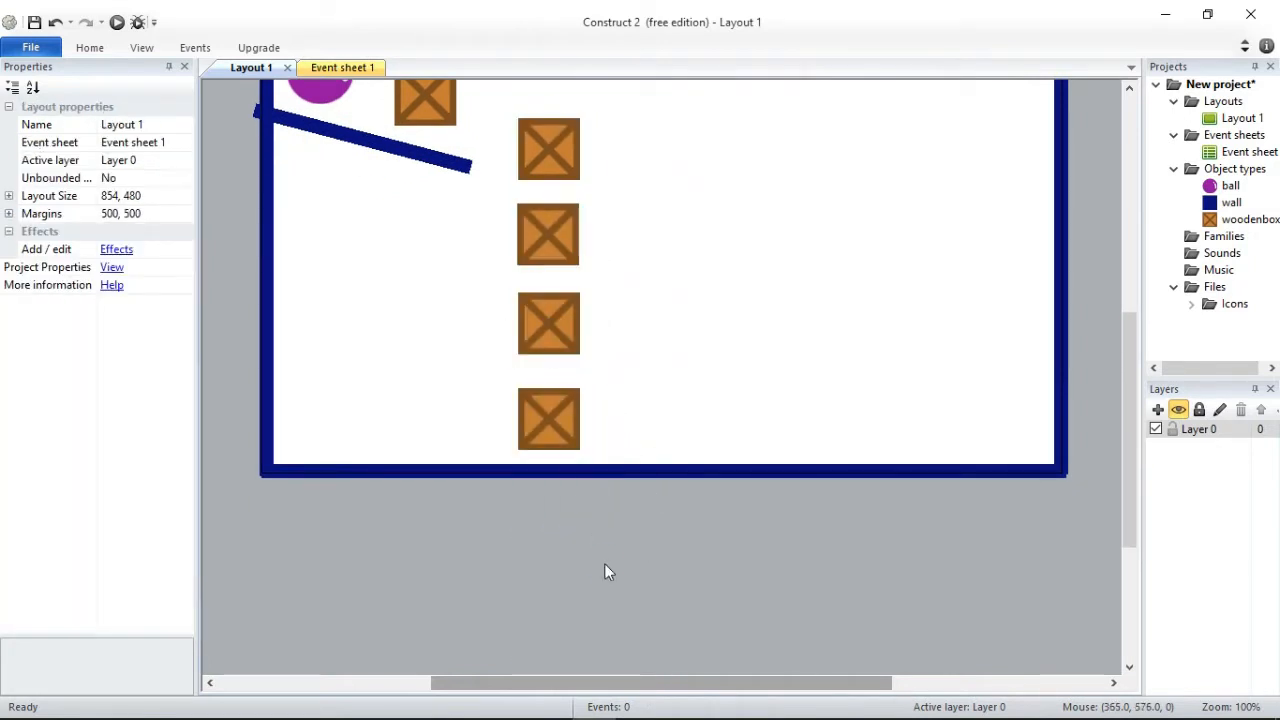
# Preview the layout in an enlarged browser window to test the flatter ramp and shifted box column.
pyautogui.click(115, 24)
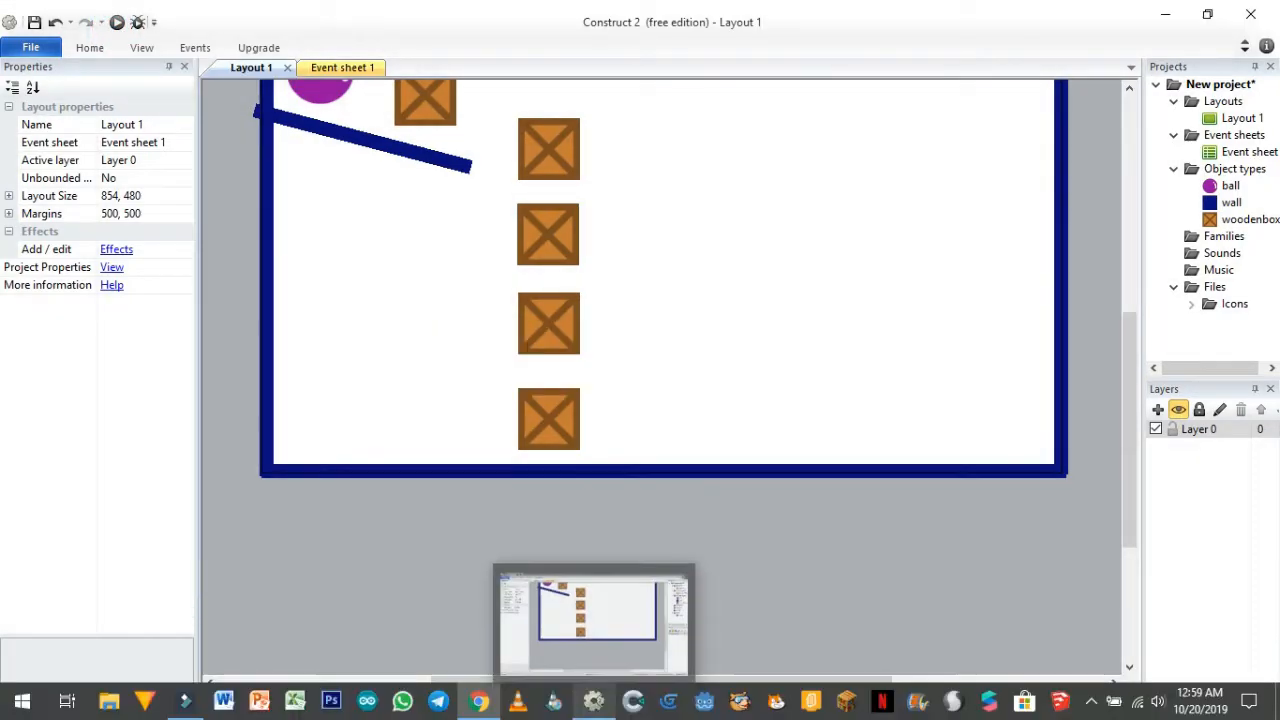
pyautogui.click(484, 704)
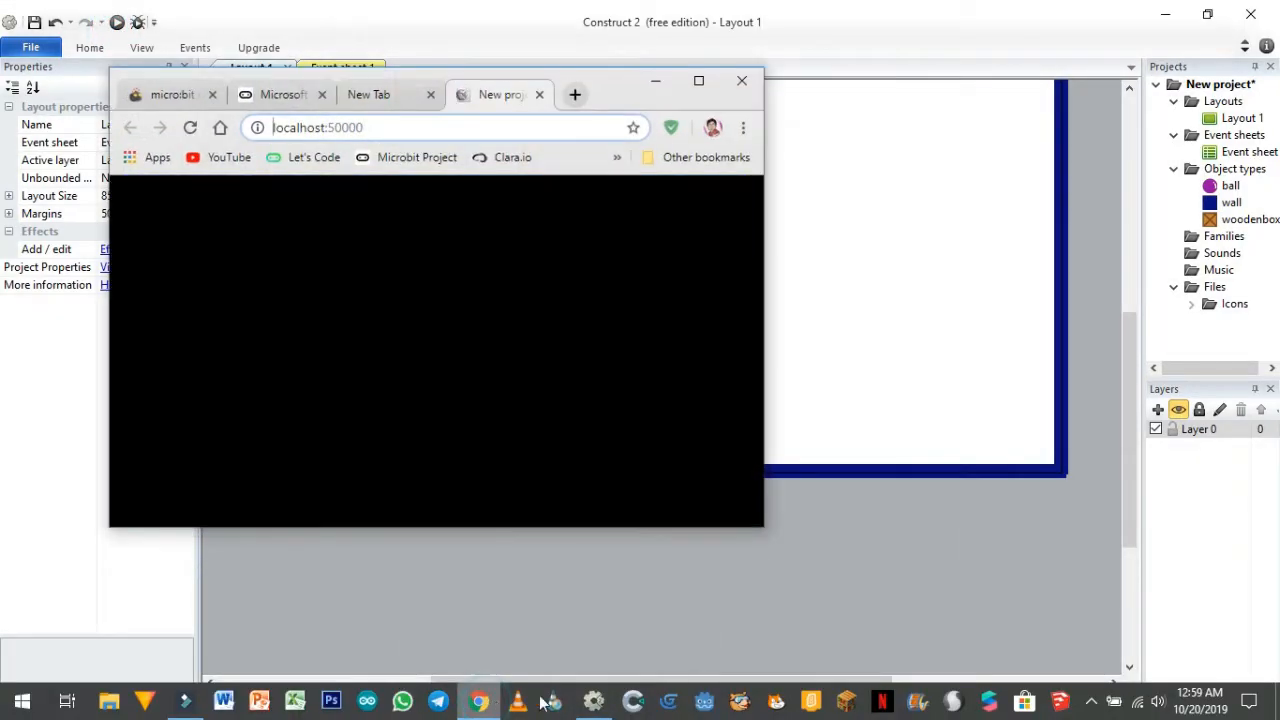
pyautogui.click(697, 80)
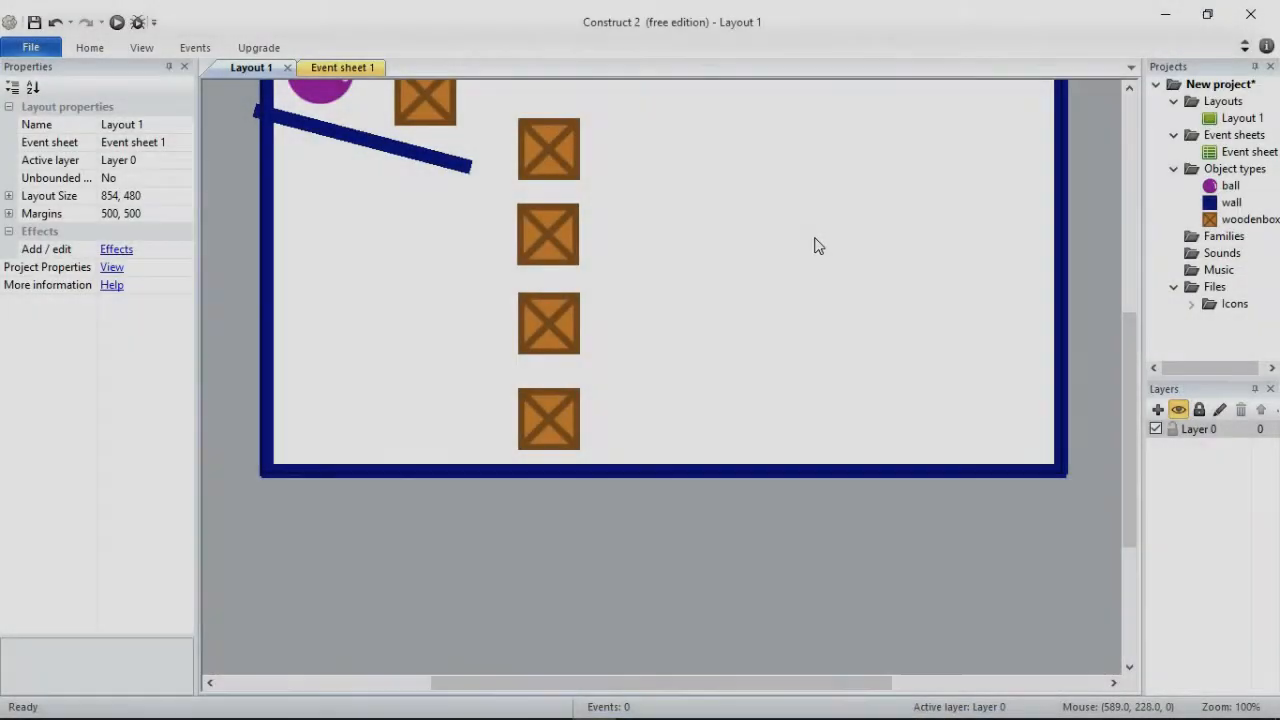
# Insert a Touch input object into the project.
pyautogui.scroll(2, 815, 246)
pyautogui.scroll(2, 815, 246)
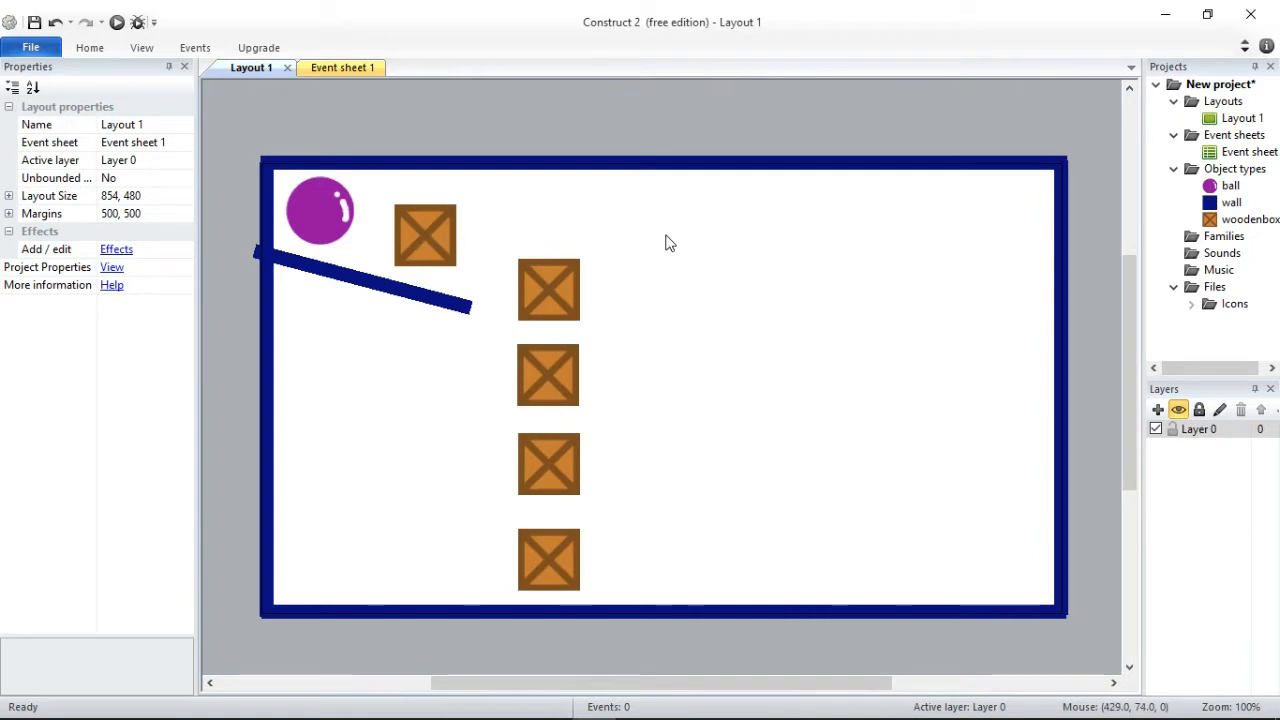
pyautogui.rightClick(697, 236)
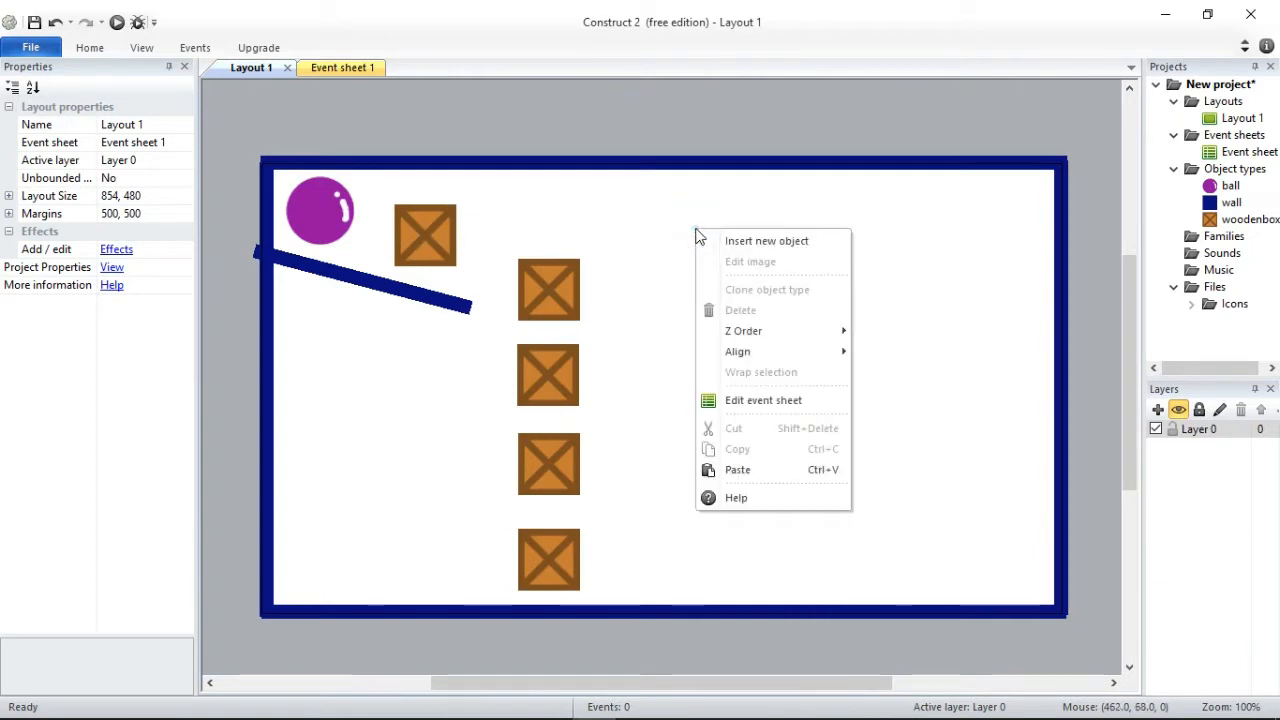
pyautogui.click(760, 243)
pyautogui.moveTo(740, 255); pyautogui.dragTo(742, 331)
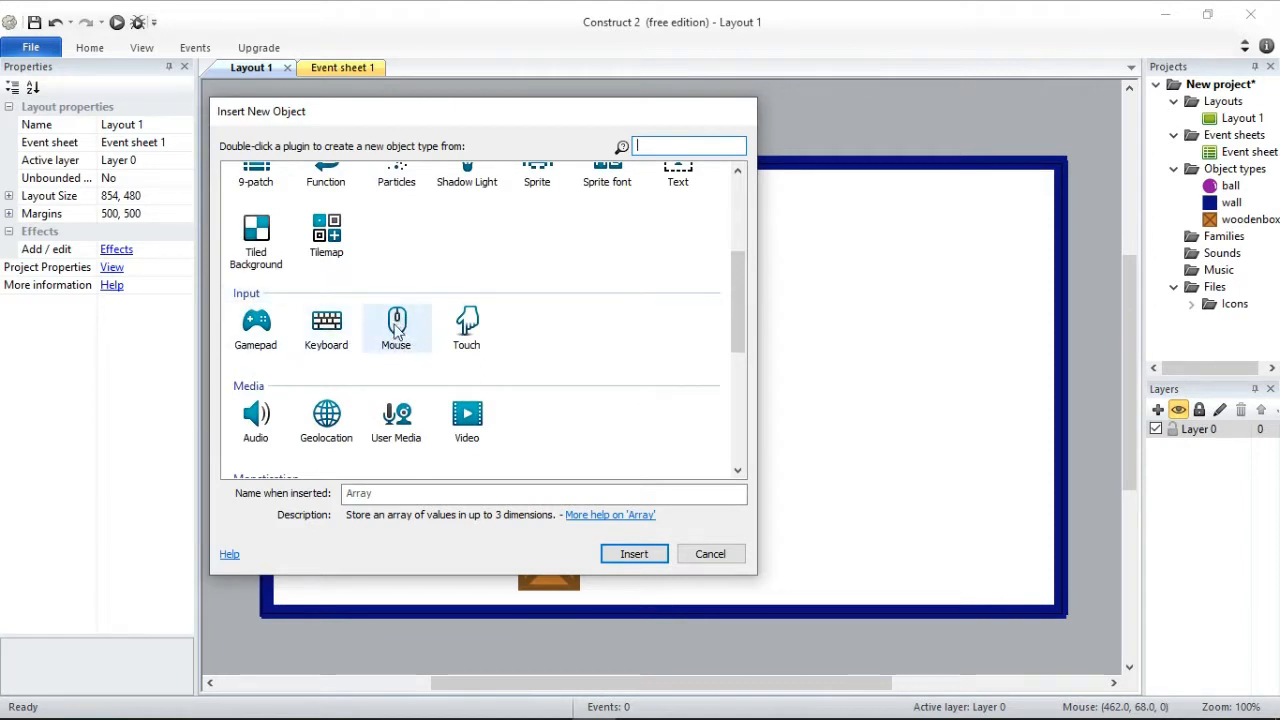
pyautogui.click(468, 328)
pyautogui.click(627, 556)
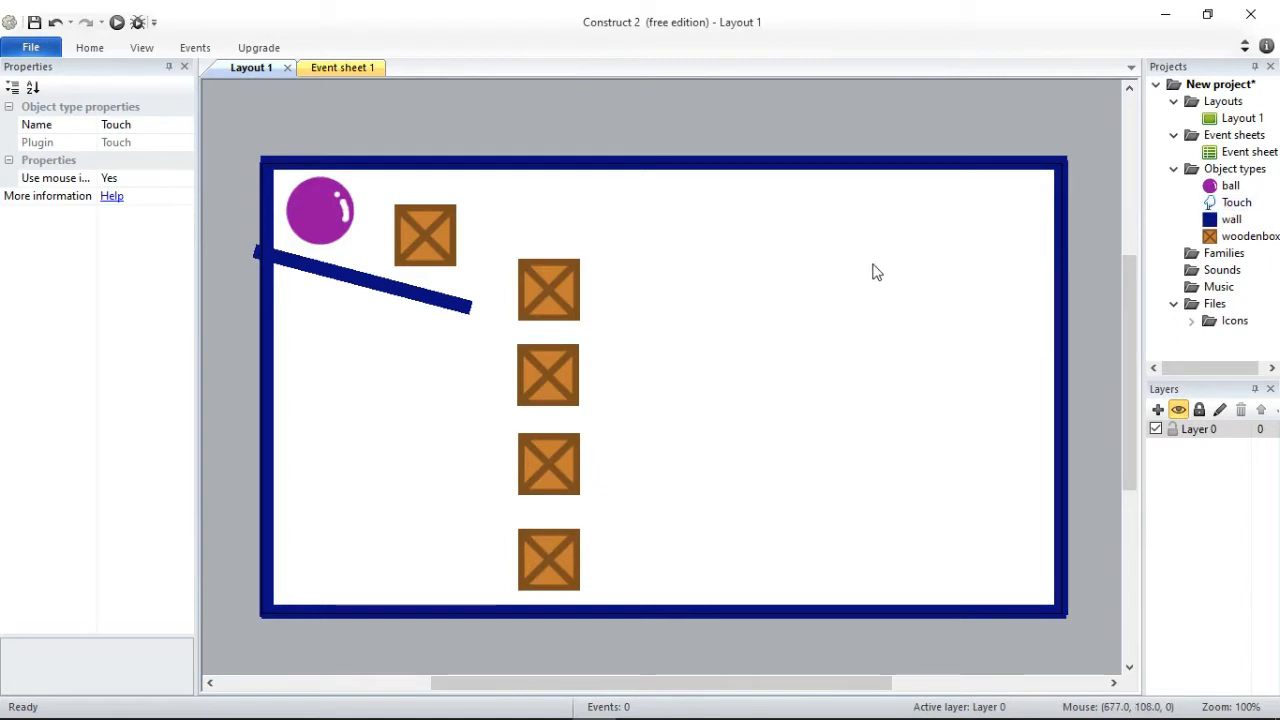
# Add a Touch event to Event sheet 1 with the On tap object condition checking woodenbox.
pyautogui.click(335, 70)
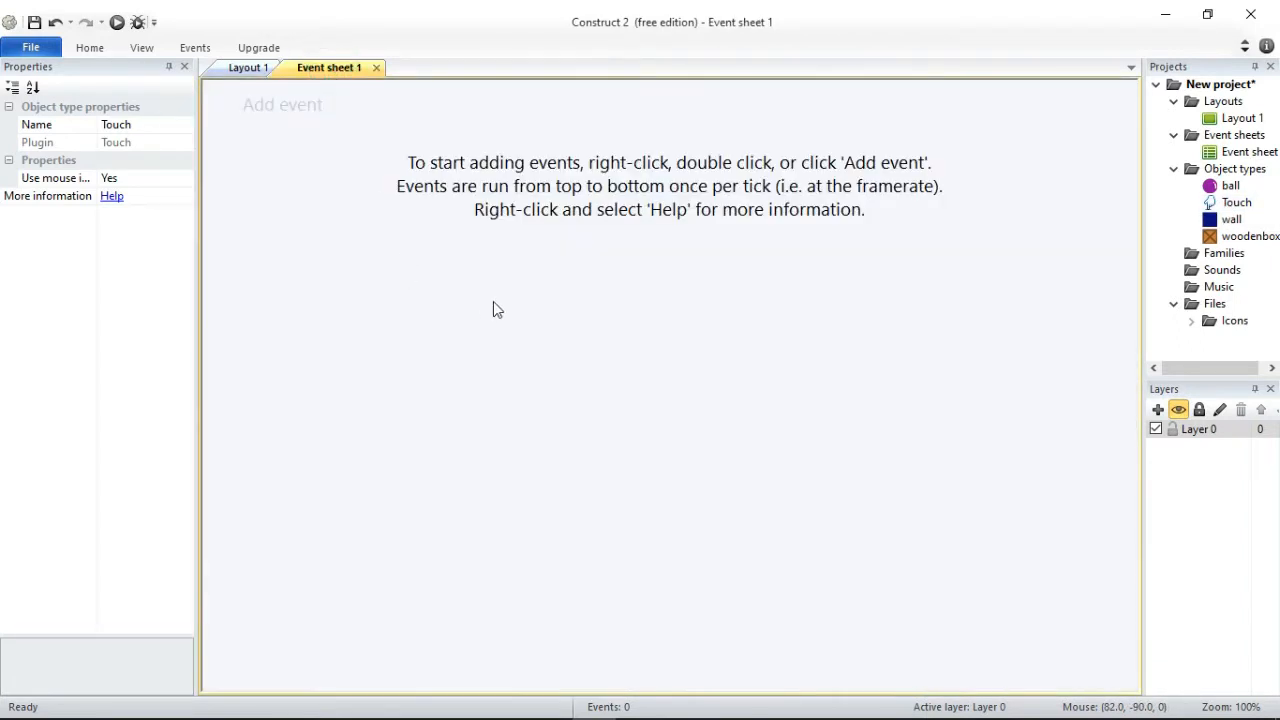
pyautogui.click(272, 108)
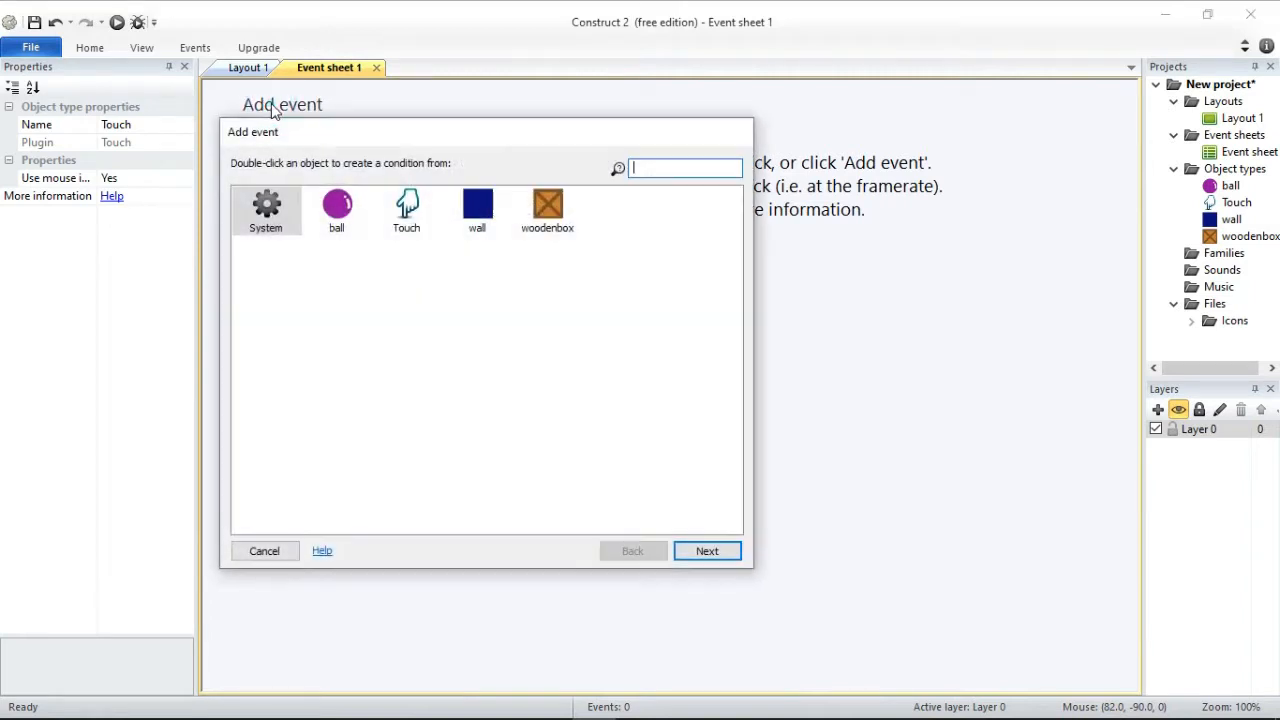
pyautogui.click(406, 222)
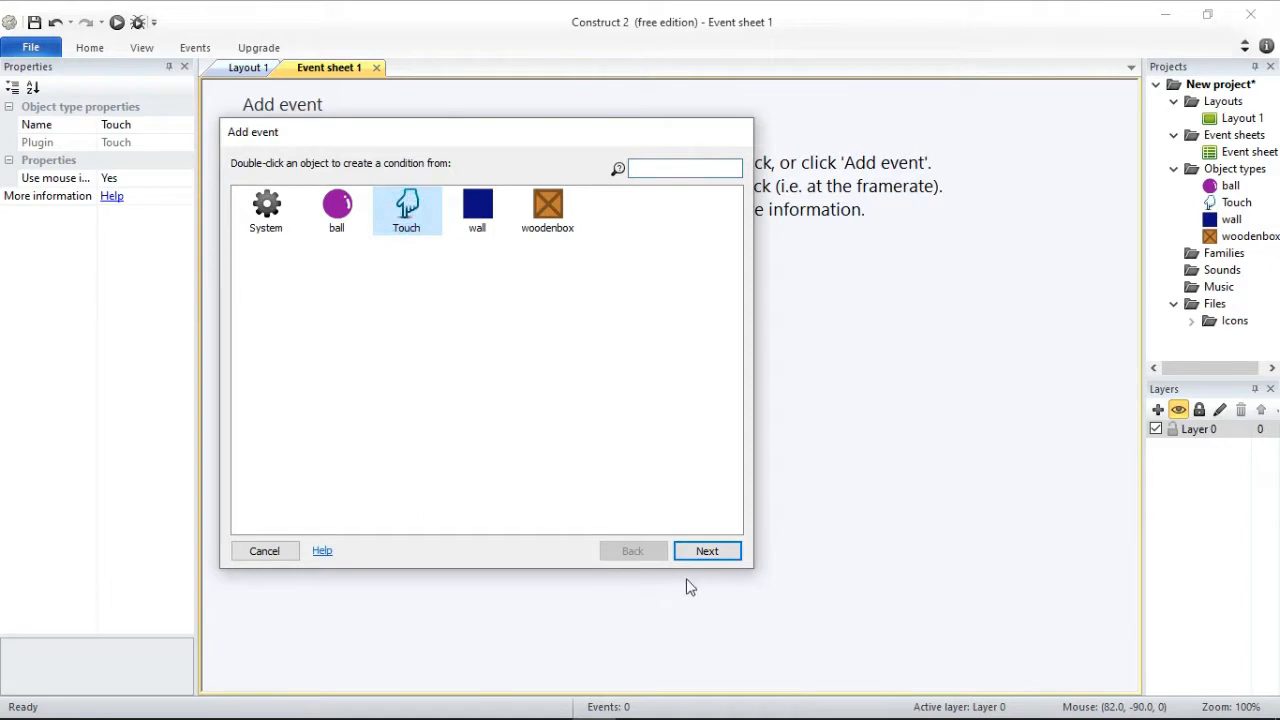
pyautogui.click(701, 552)
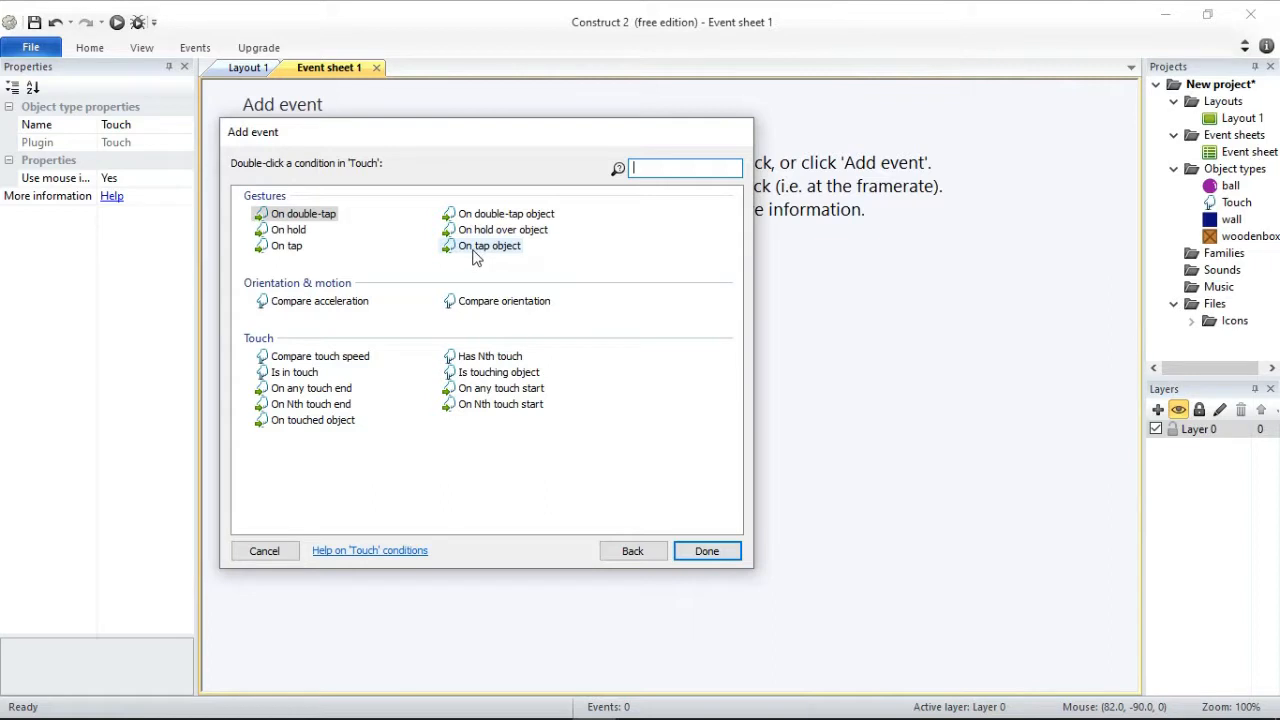
pyautogui.click(482, 248)
pyautogui.click(706, 550)
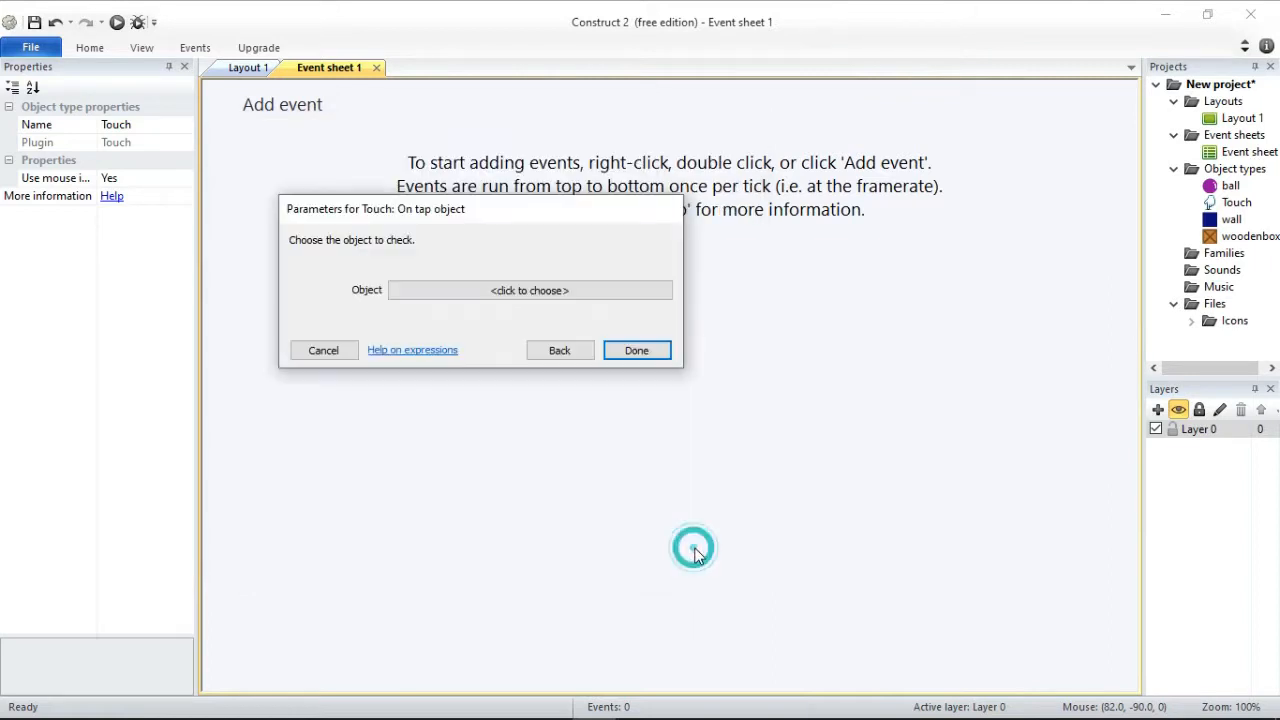
pyautogui.click(537, 292)
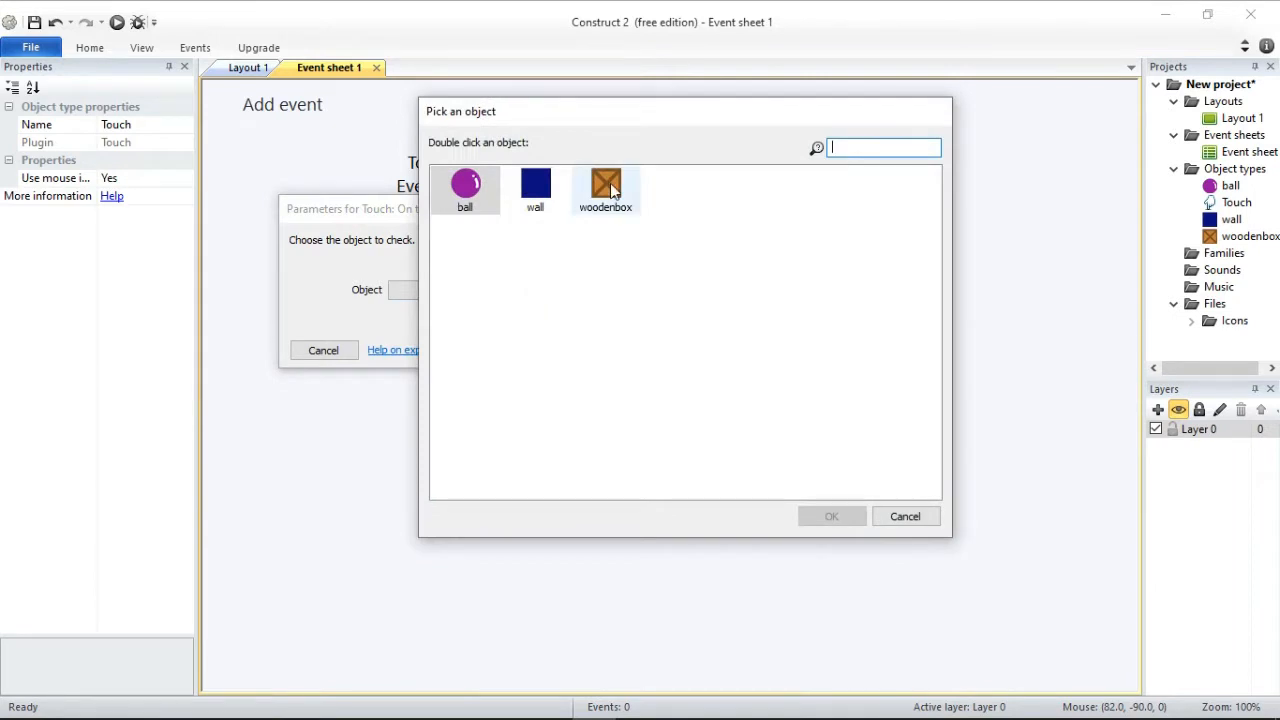
pyautogui.click(608, 188)
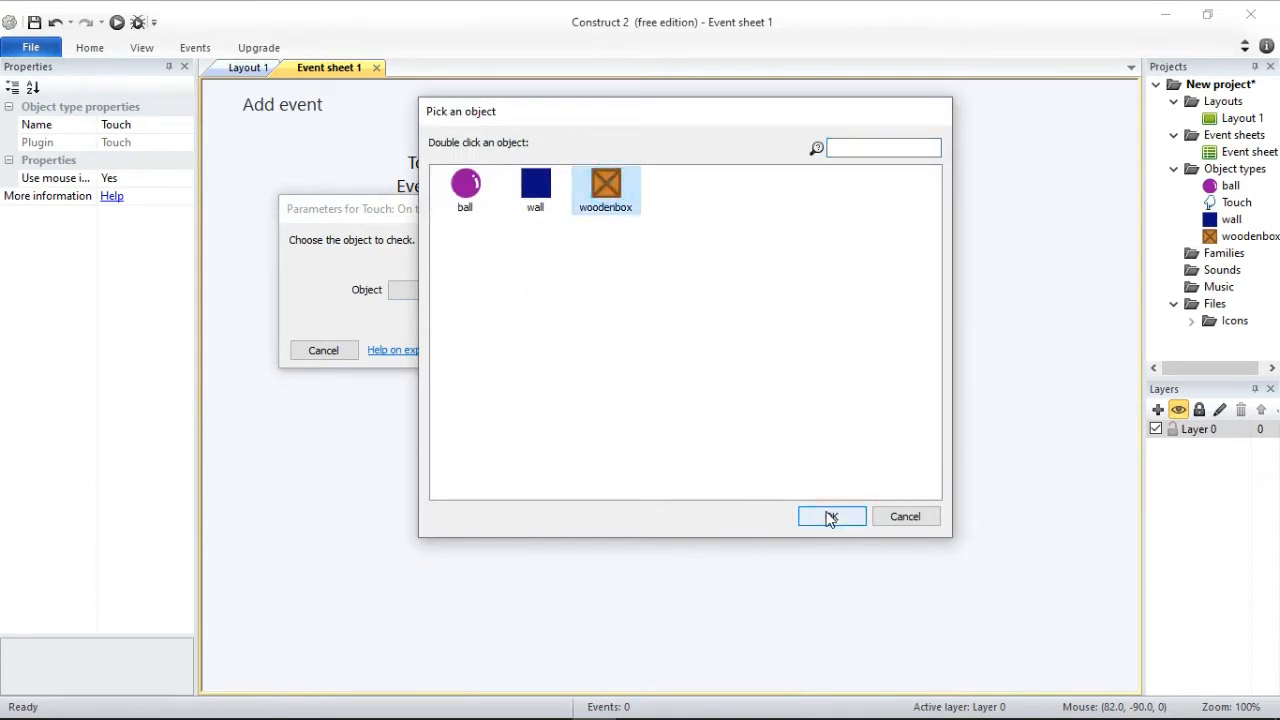
pyautogui.click(830, 513)
pyautogui.click(641, 370)
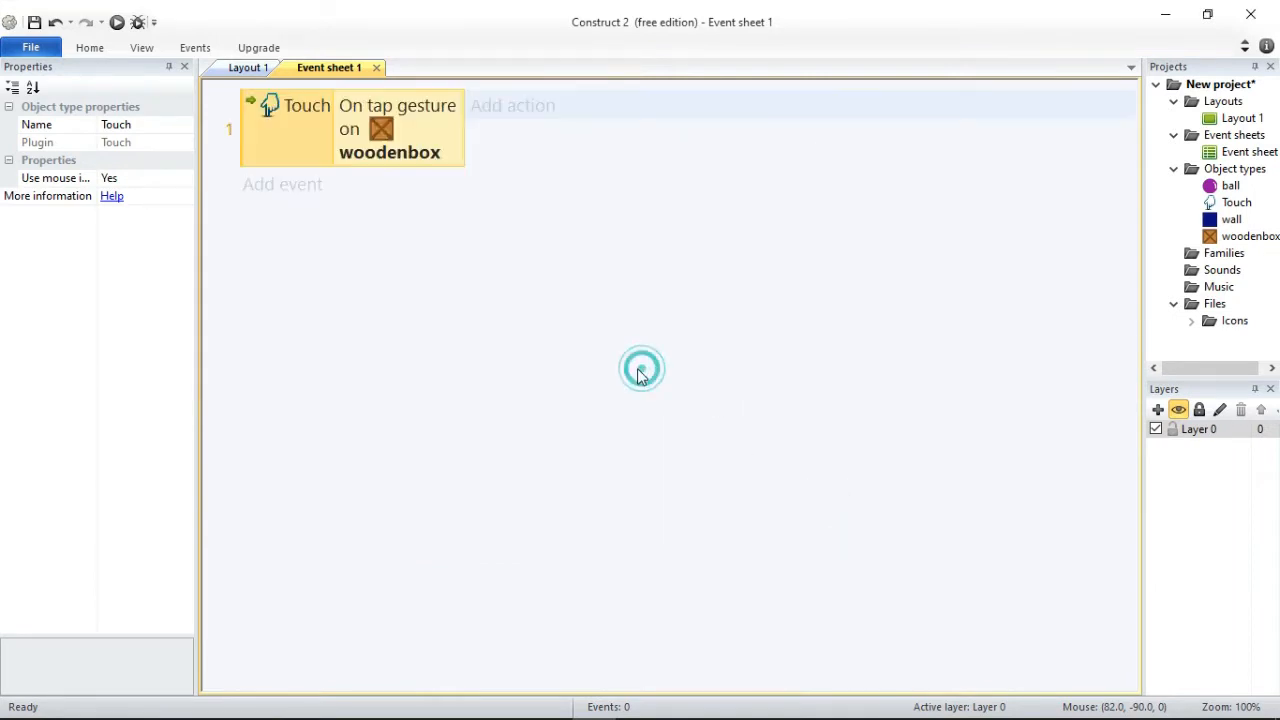
# Add a Destroy action for woodenbox to the tap event.
pyautogui.click(514, 121)
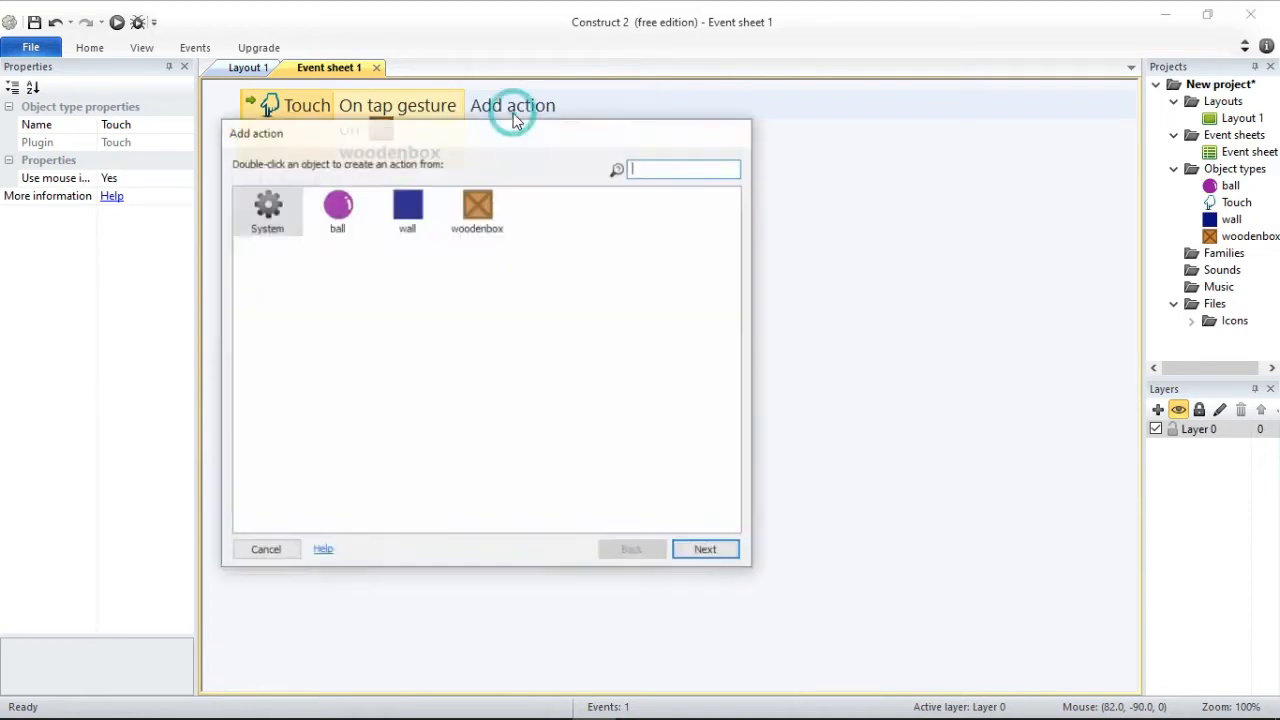
pyautogui.click(477, 208)
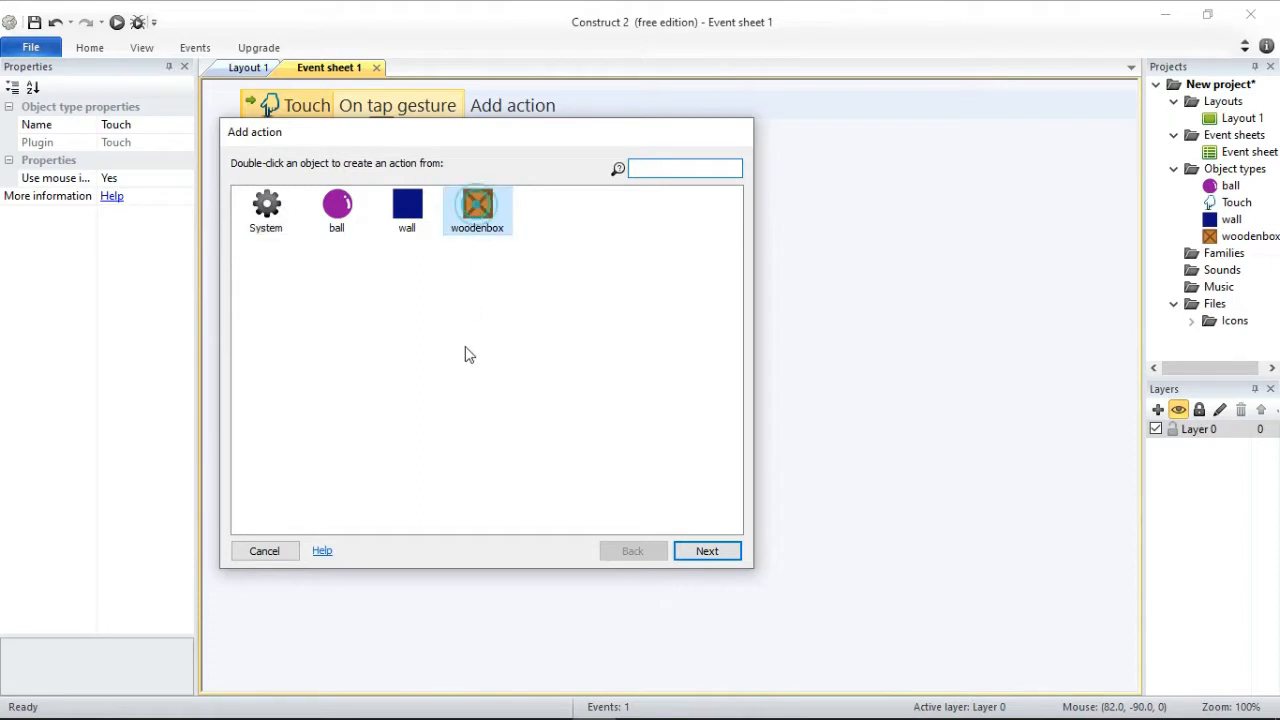
pyautogui.click(701, 553)
pyautogui.scroll(-3, 526, 350)
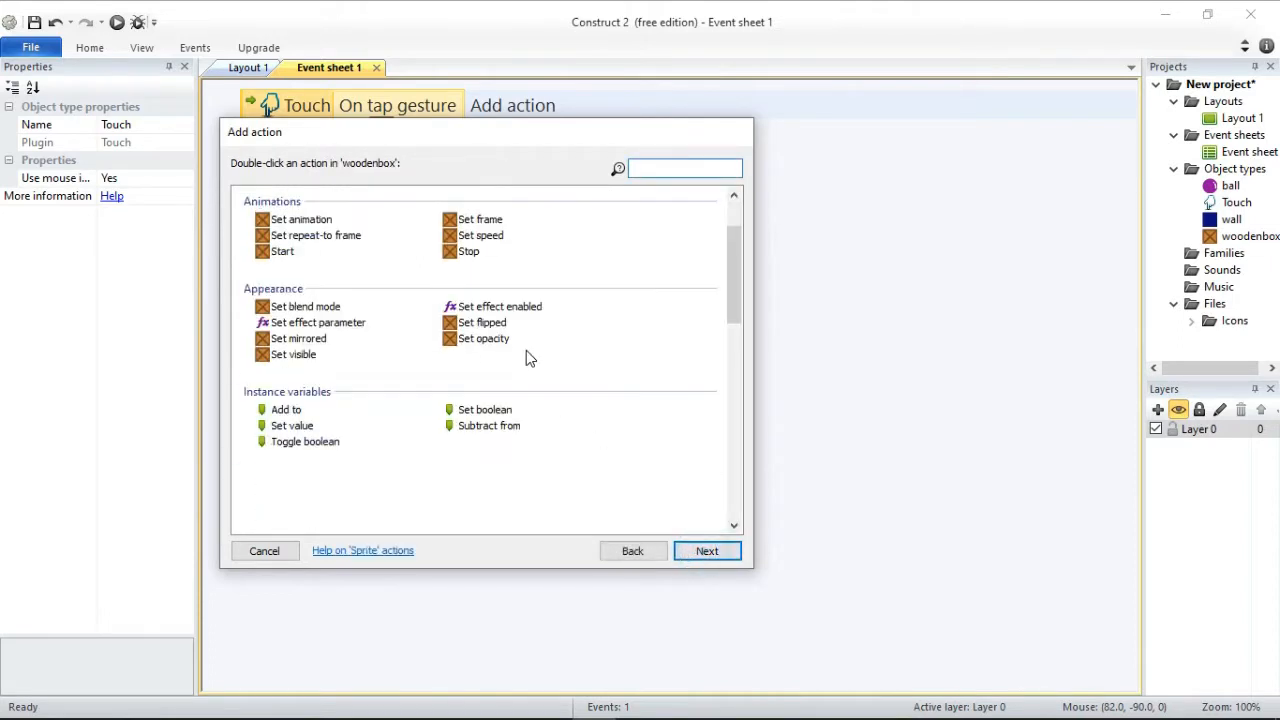
pyautogui.click(289, 416)
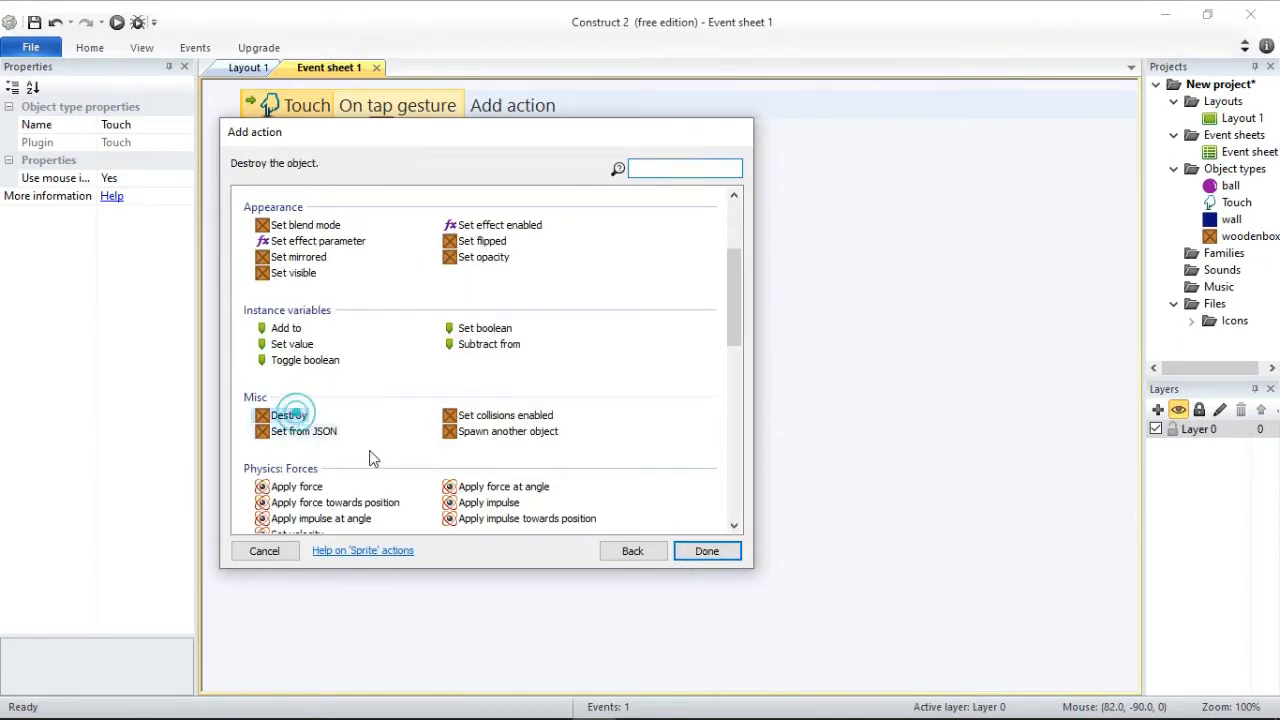
pyautogui.click(706, 551)
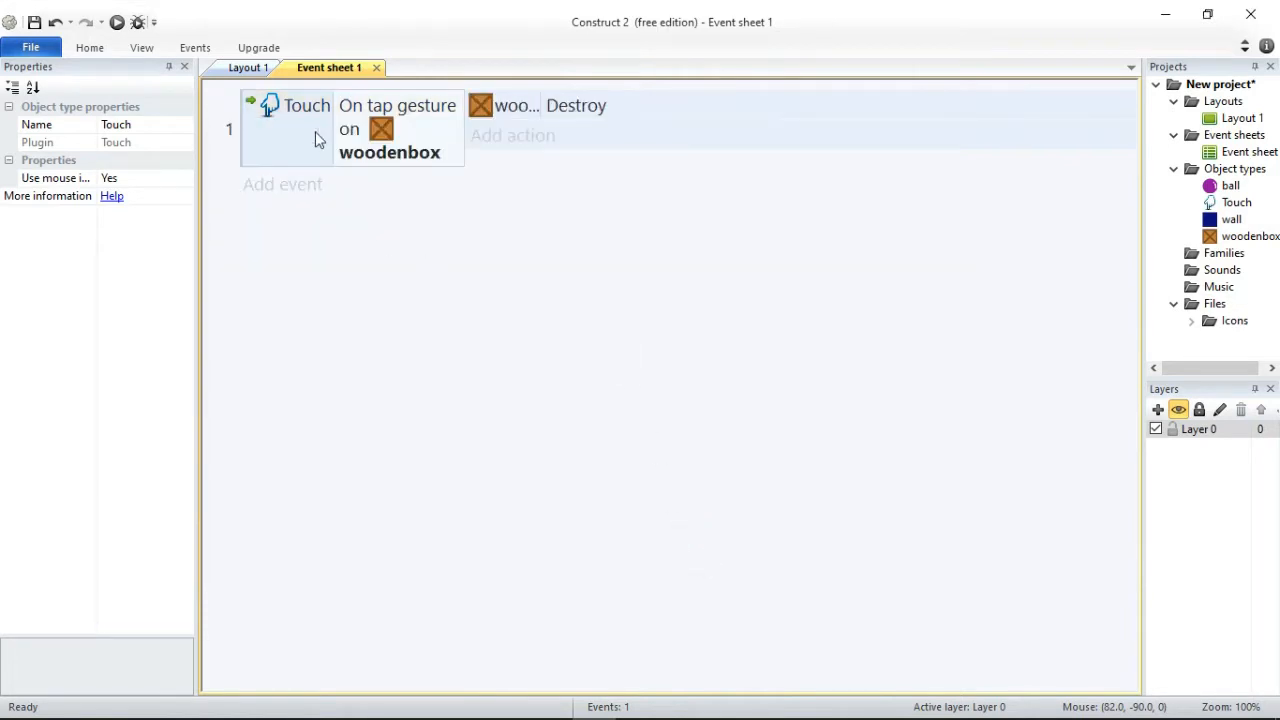
# Run the browser preview and test the tap event on the wooden box blocking the ball on the ramp.
pyautogui.click(117, 22)
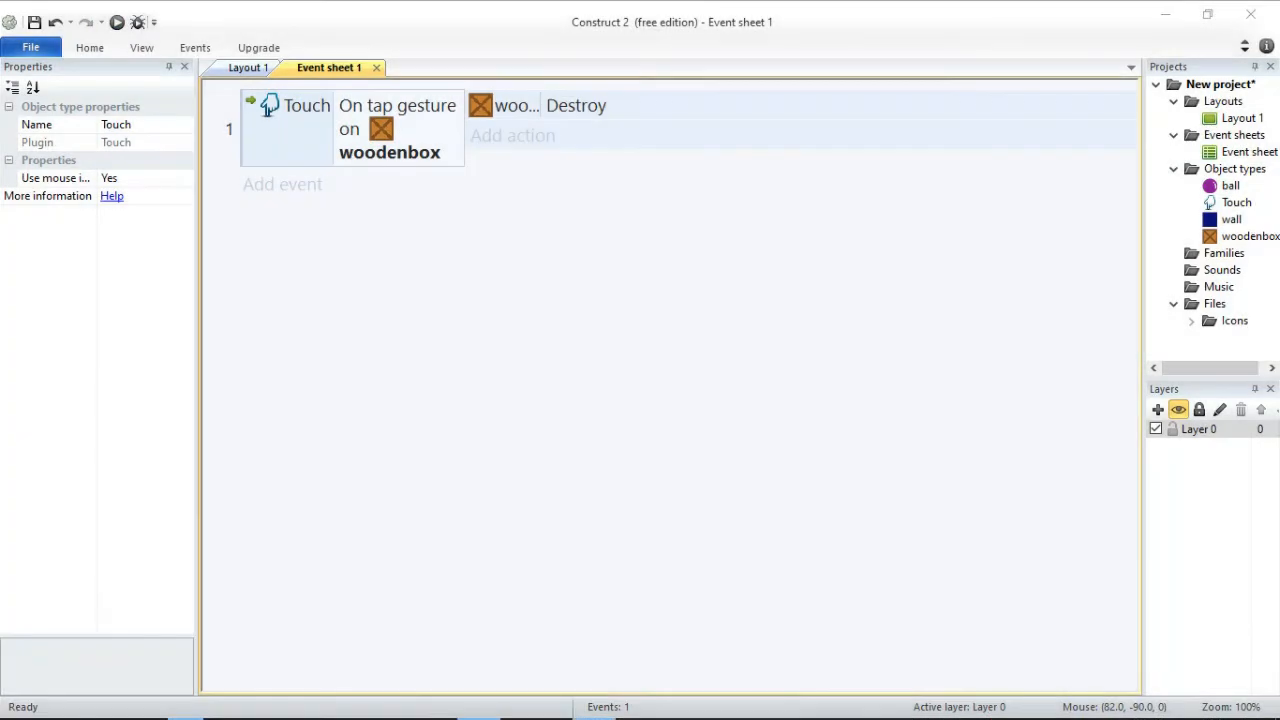
pyautogui.moveTo(479, 705)
pyautogui.click(530, 630)
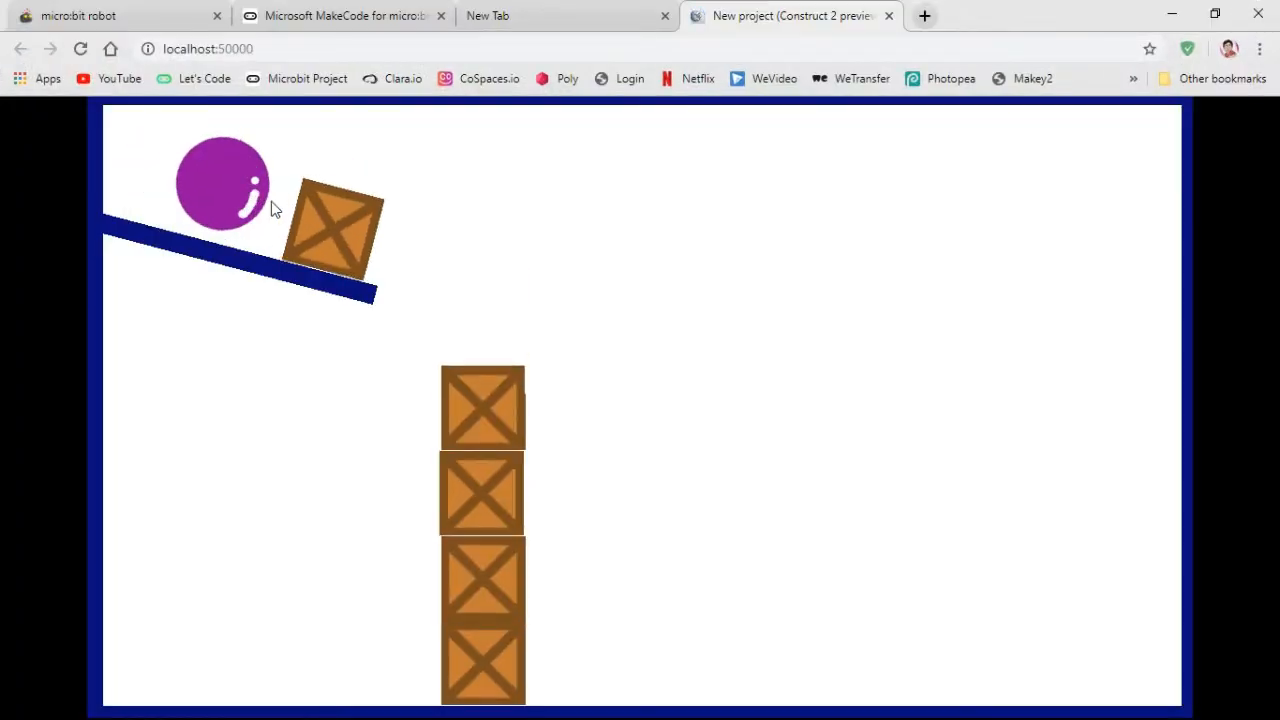
pyautogui.click(350, 231)
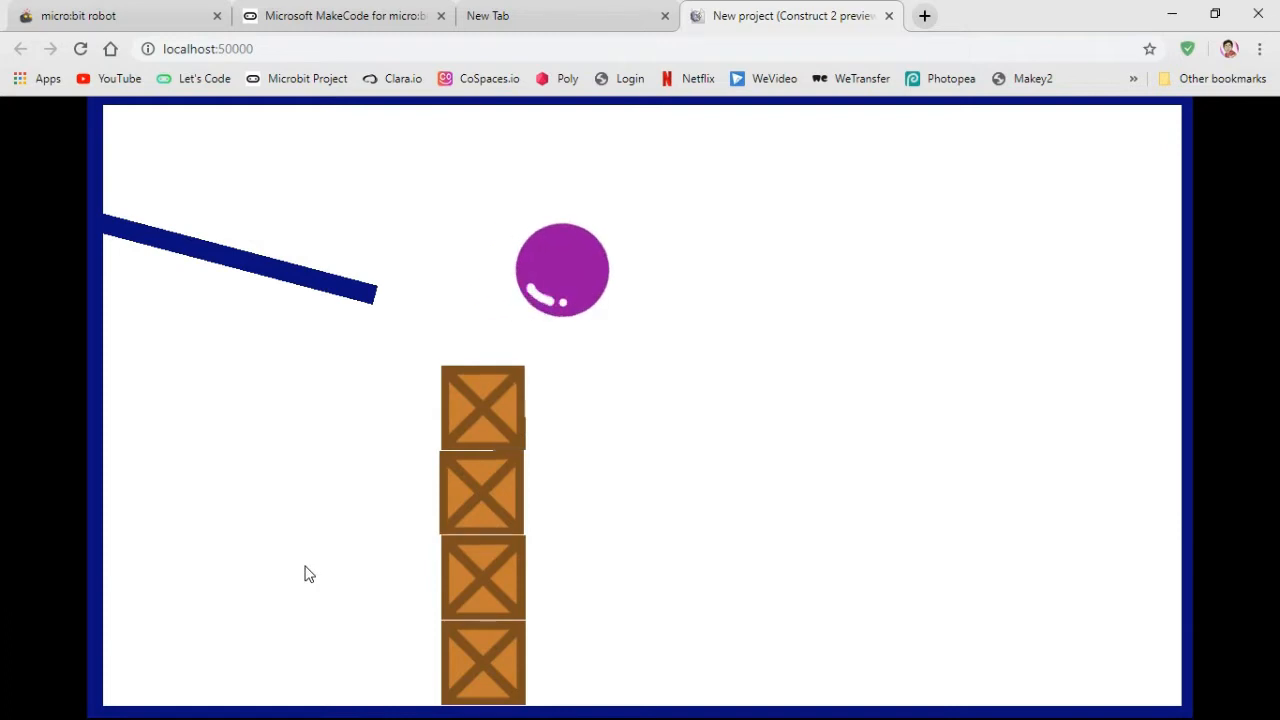
# Test the tap-to-destroy event on each wooden box of the stack in the preview, and return to Construct 2.
pyautogui.click(474, 496)
pyautogui.click(511, 596)
pyautogui.click(506, 678)
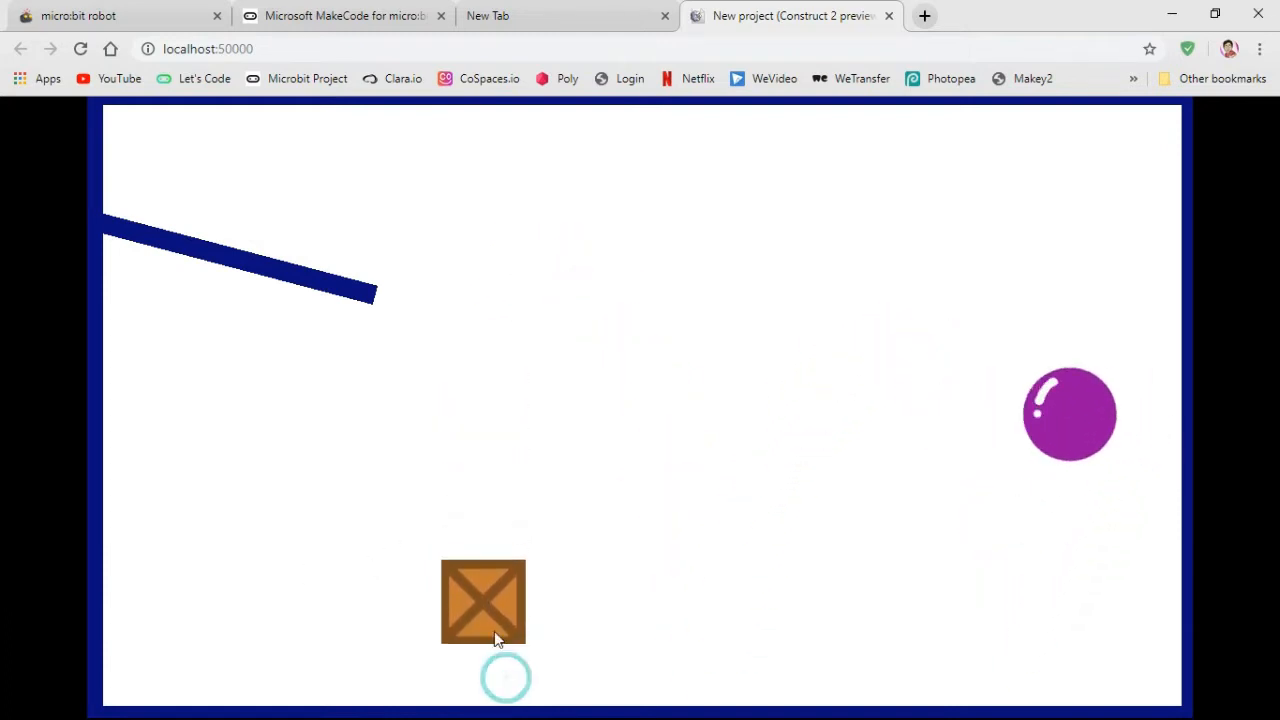
pyautogui.click(498, 647)
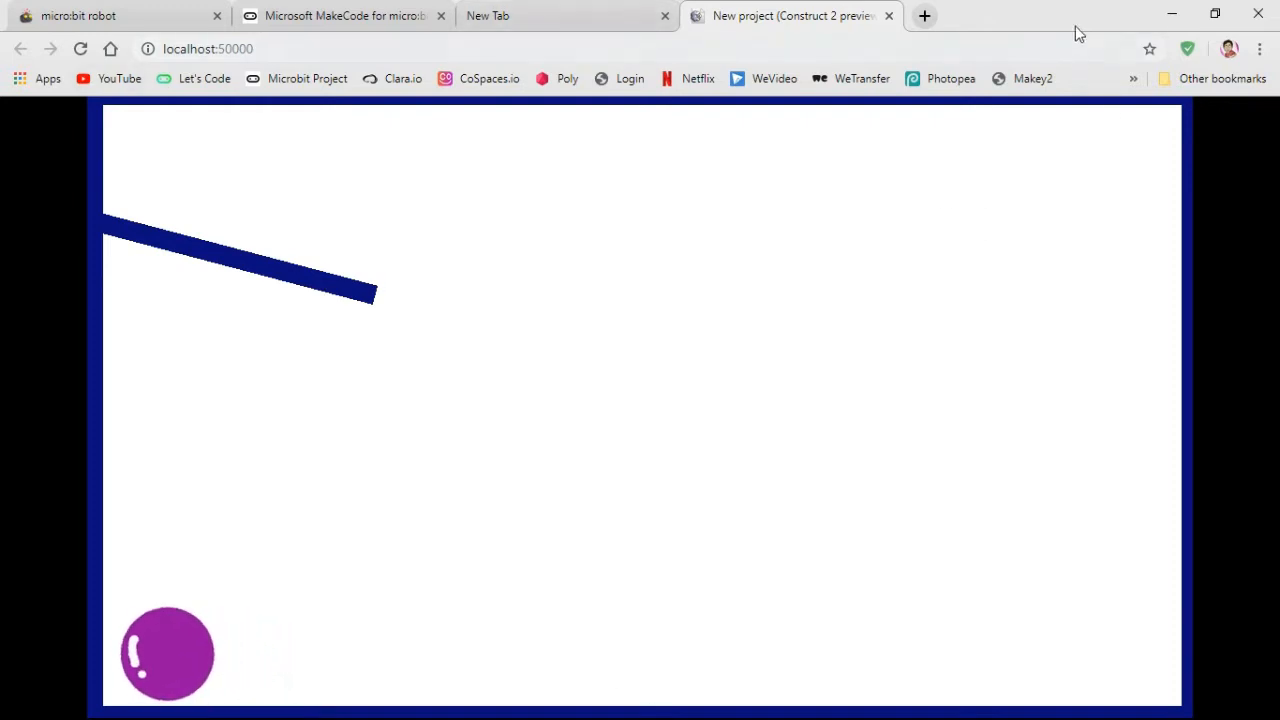
pyautogui.click(1171, 20)
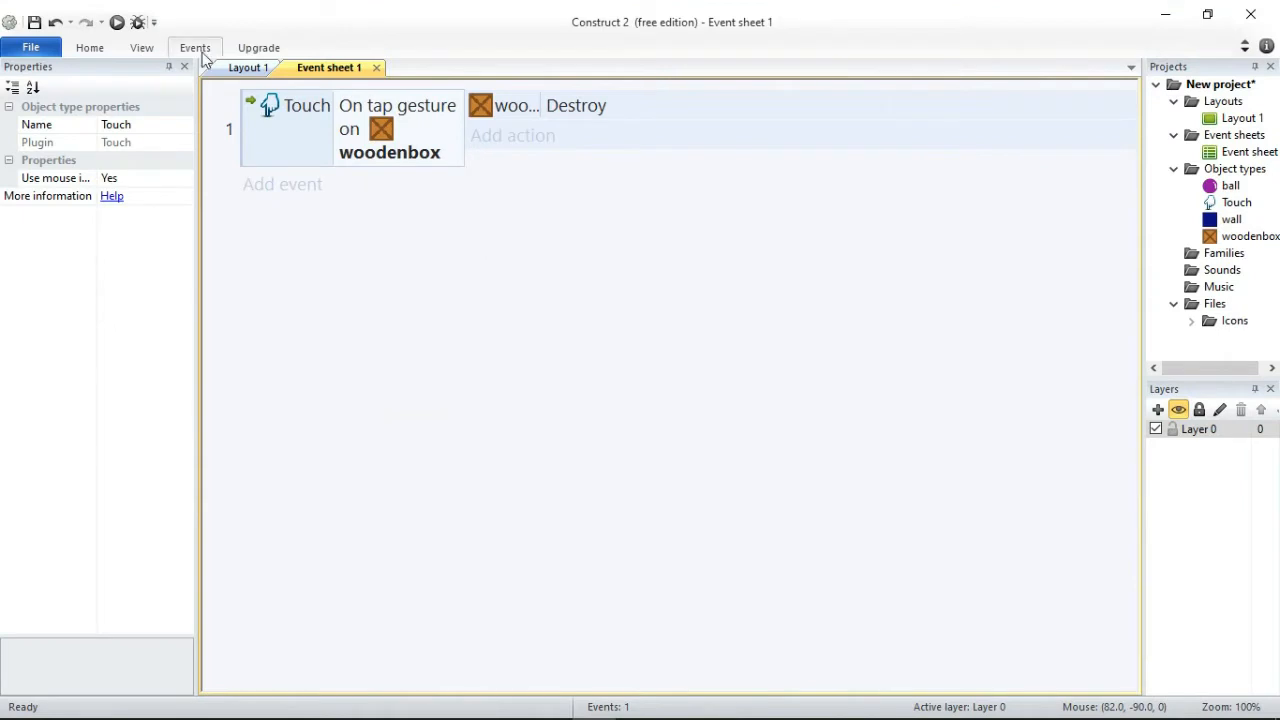
# Insert a new Sprite object named crate into Layout 1, placed in the empty area beside the stacked boxes.
pyautogui.click(245, 67)
pyautogui.click(700, 315)
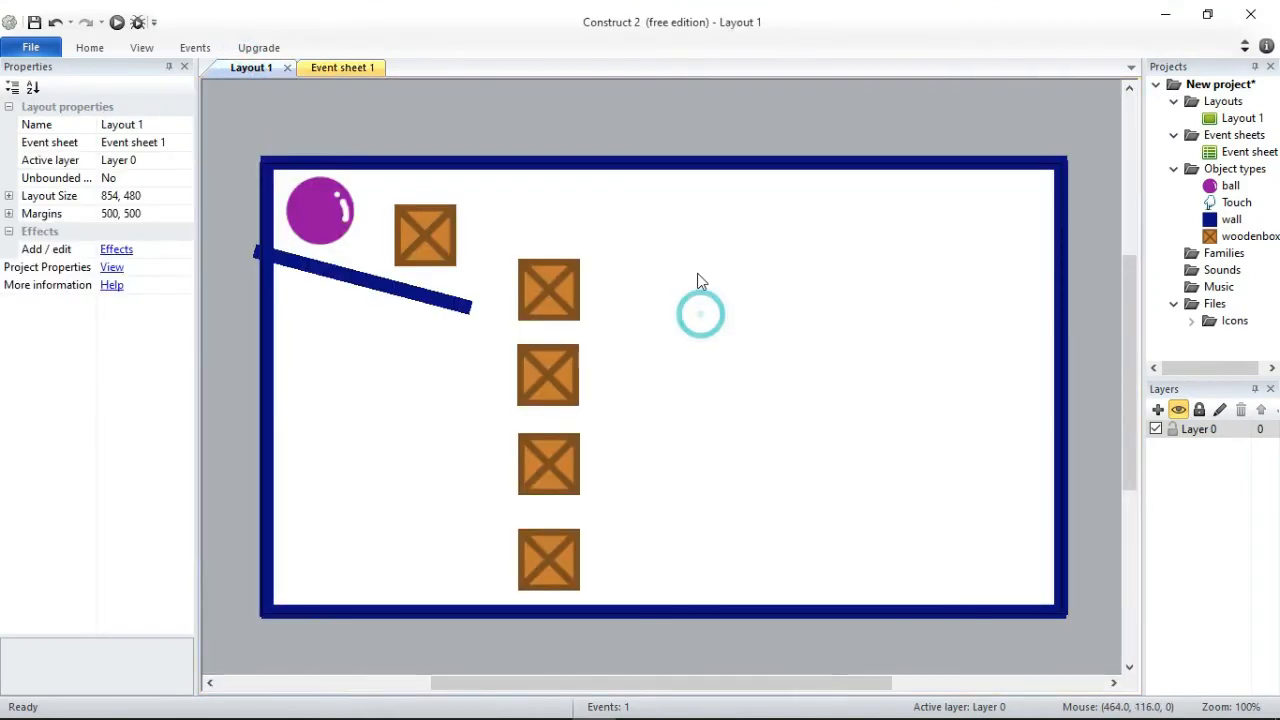
pyautogui.rightClick(700, 281)
pyautogui.click(745, 285)
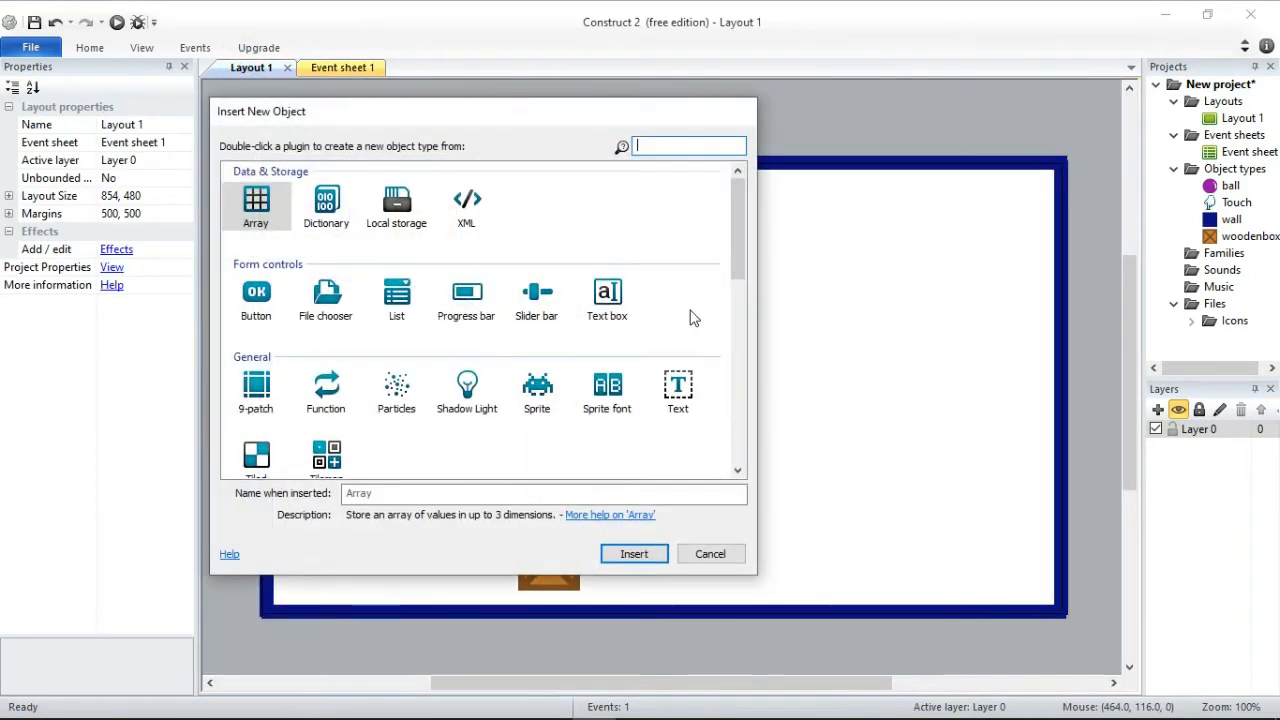
pyautogui.click(537, 390)
pyautogui.click(388, 492)
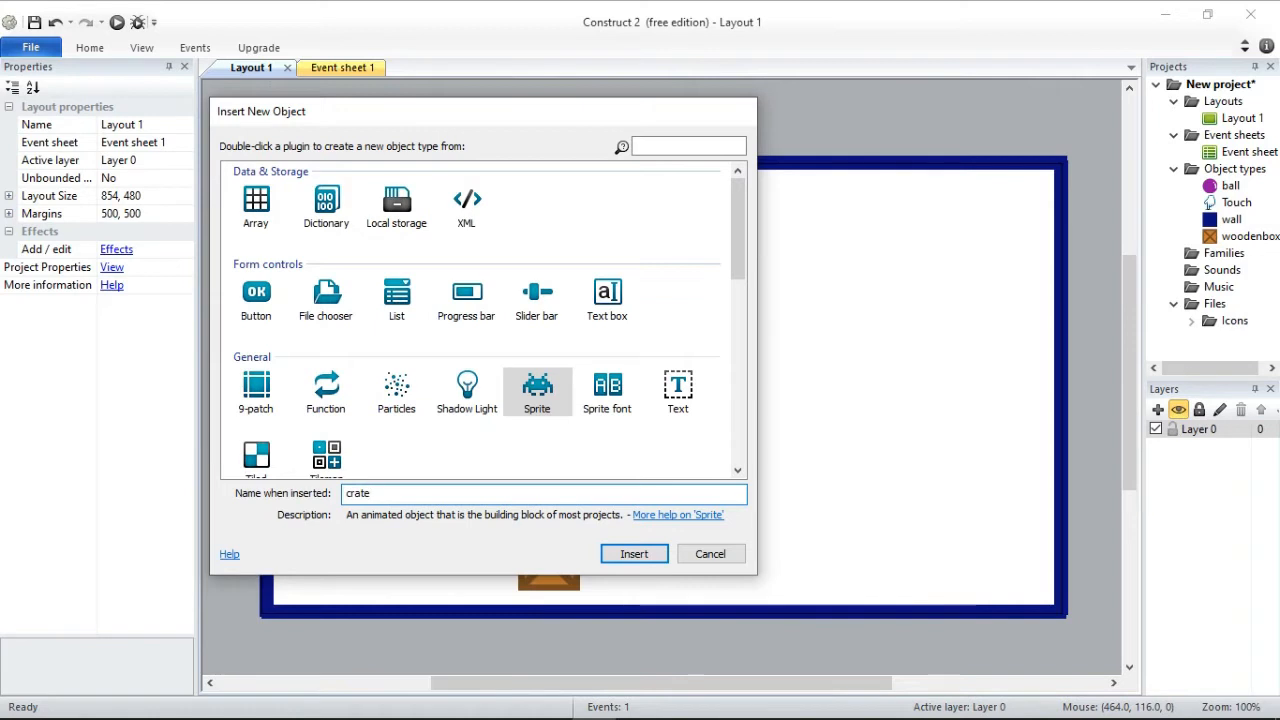
pyautogui.click(634, 554)
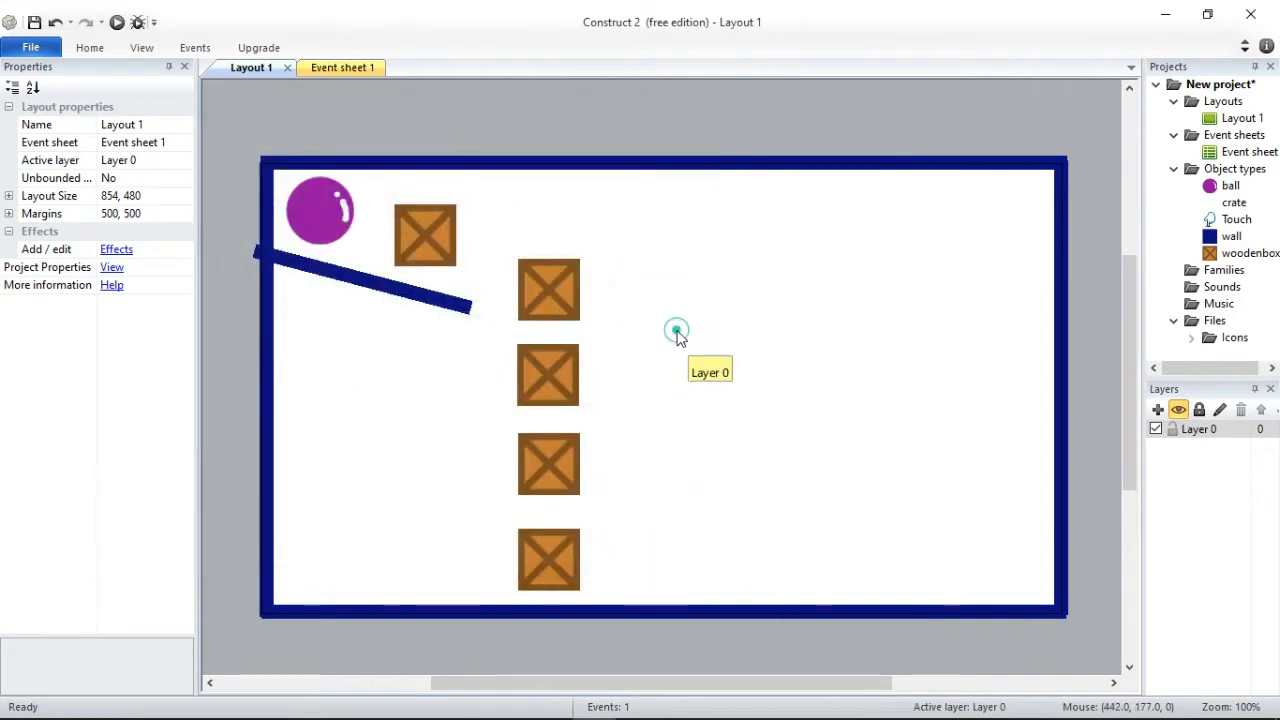
pyautogui.click(677, 334)
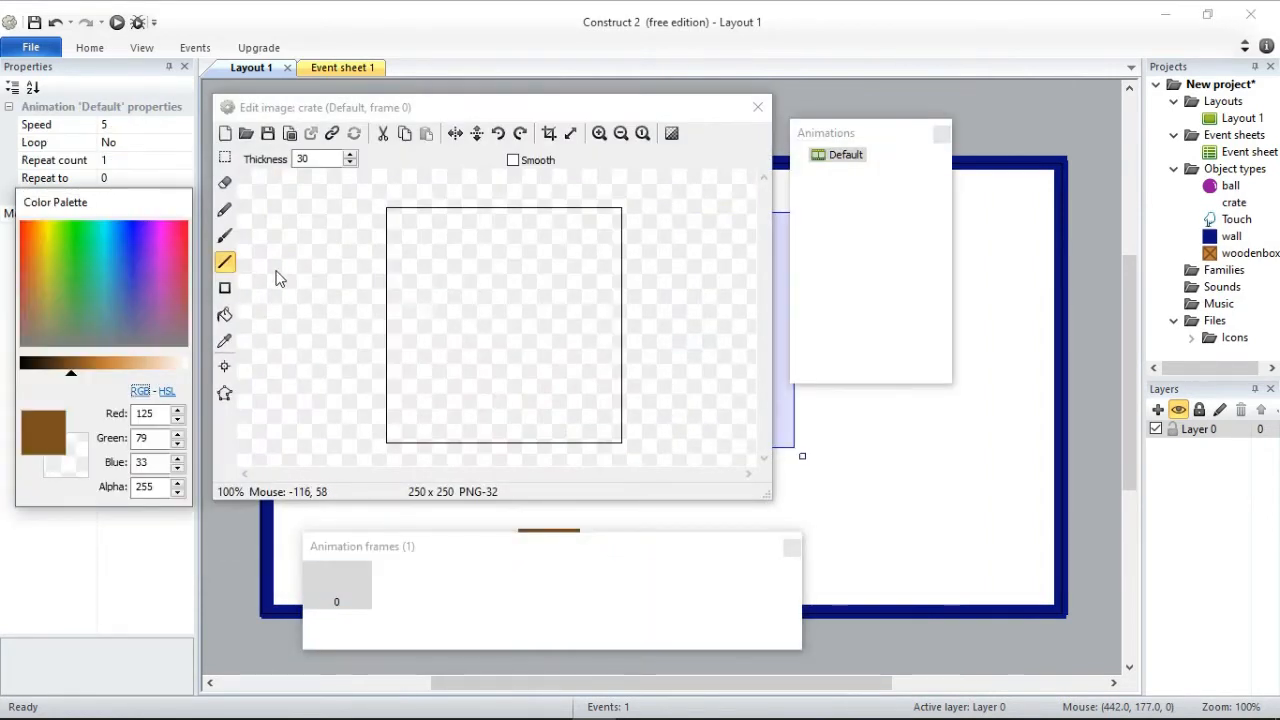
# Draw a U-shaped, open-topped crate from filled rectangles in dark olive (RGB 87, 88, 9) along the image's sides and base.
pyautogui.click(225, 289)
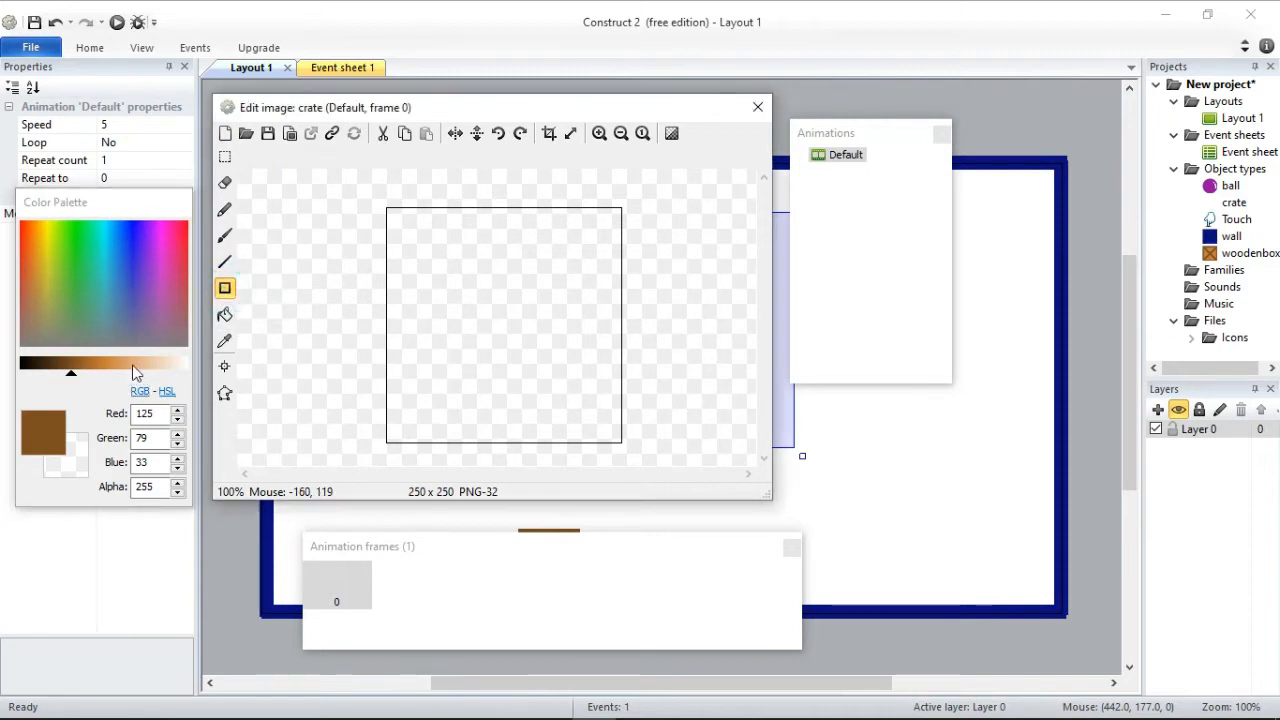
pyautogui.click(180, 231)
pyautogui.moveTo(60, 243); pyautogui.dragTo(45, 245)
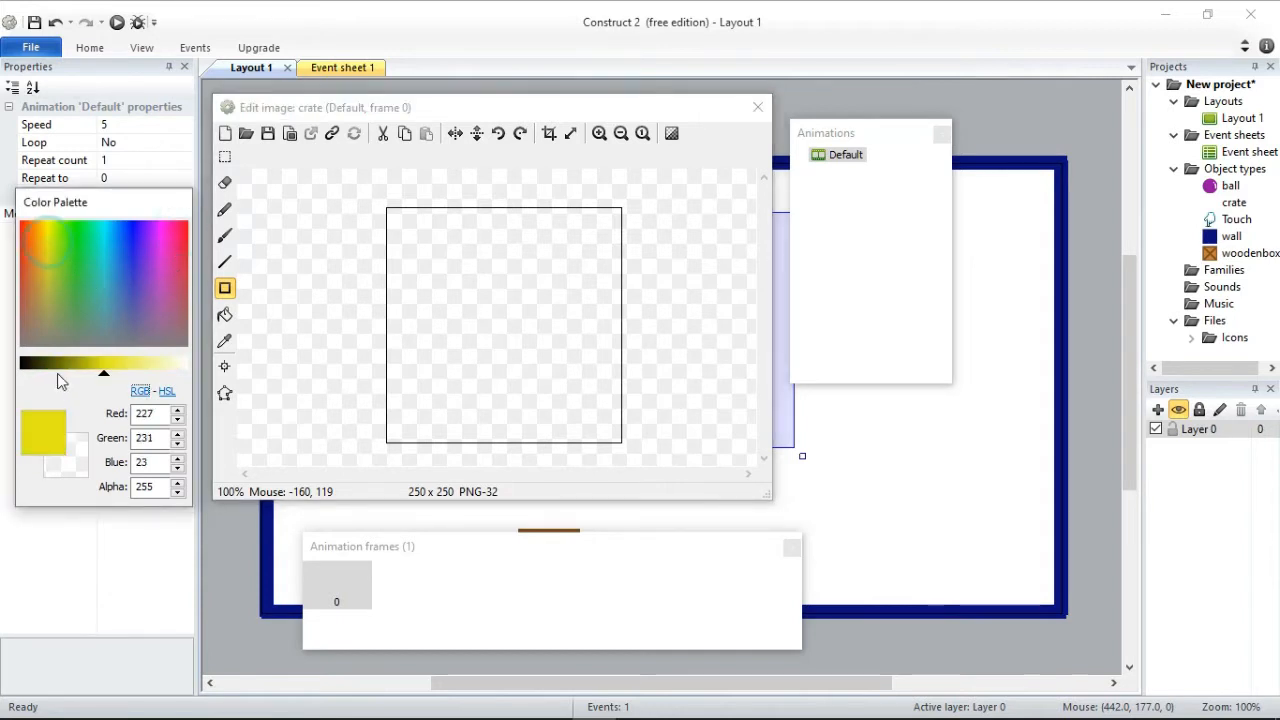
pyautogui.click(65, 368)
pyautogui.click(51, 368)
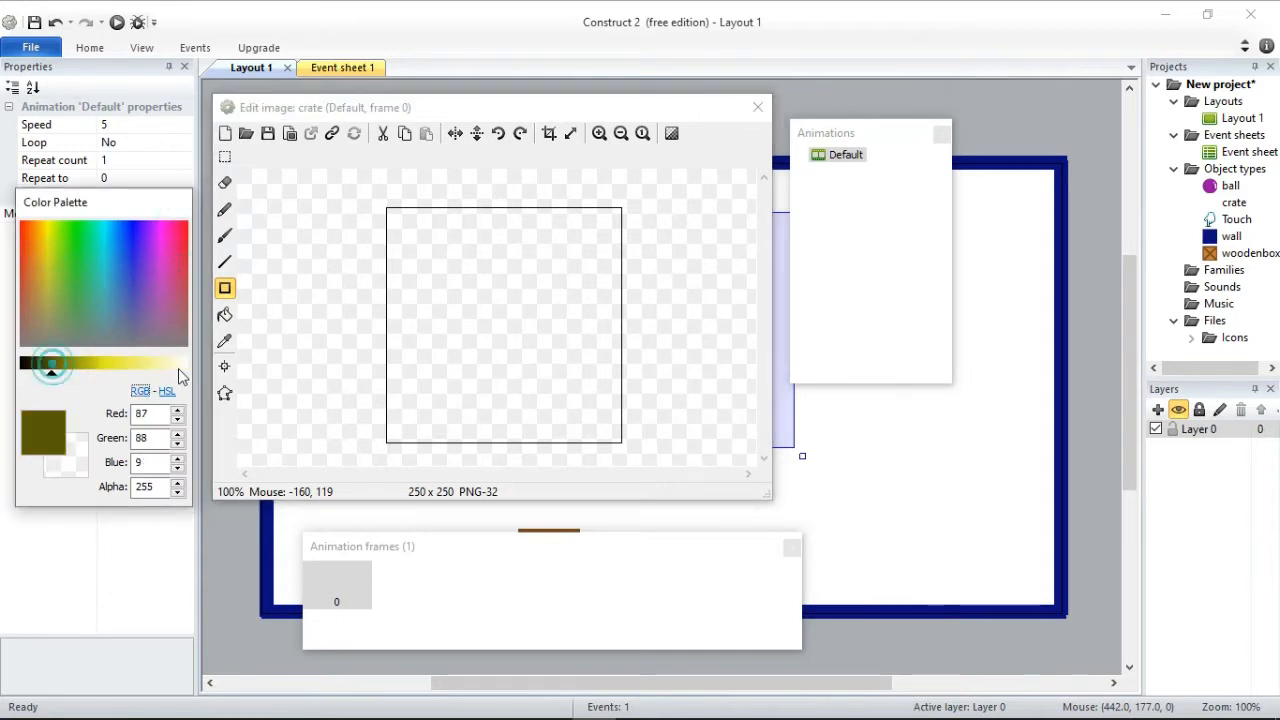
pyautogui.moveTo(378, 204); pyautogui.dragTo(631, 424)
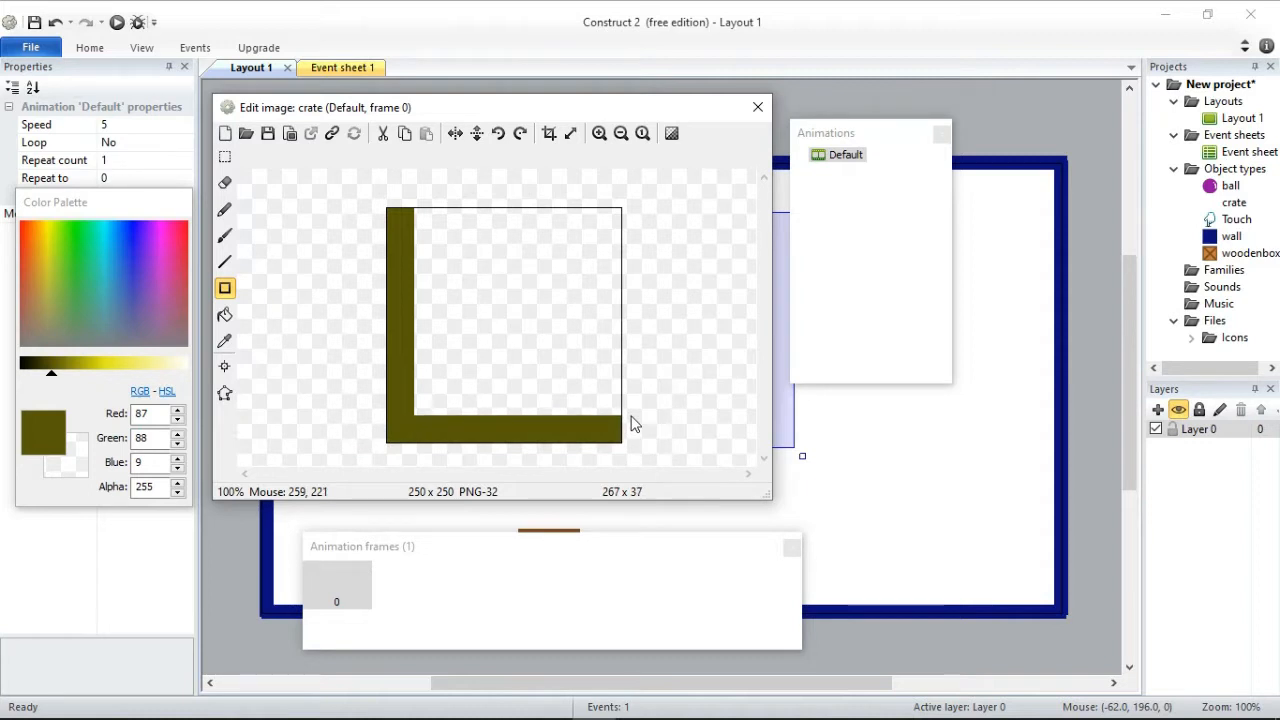
pyautogui.moveTo(651, 186); pyautogui.dragTo(595, 453)
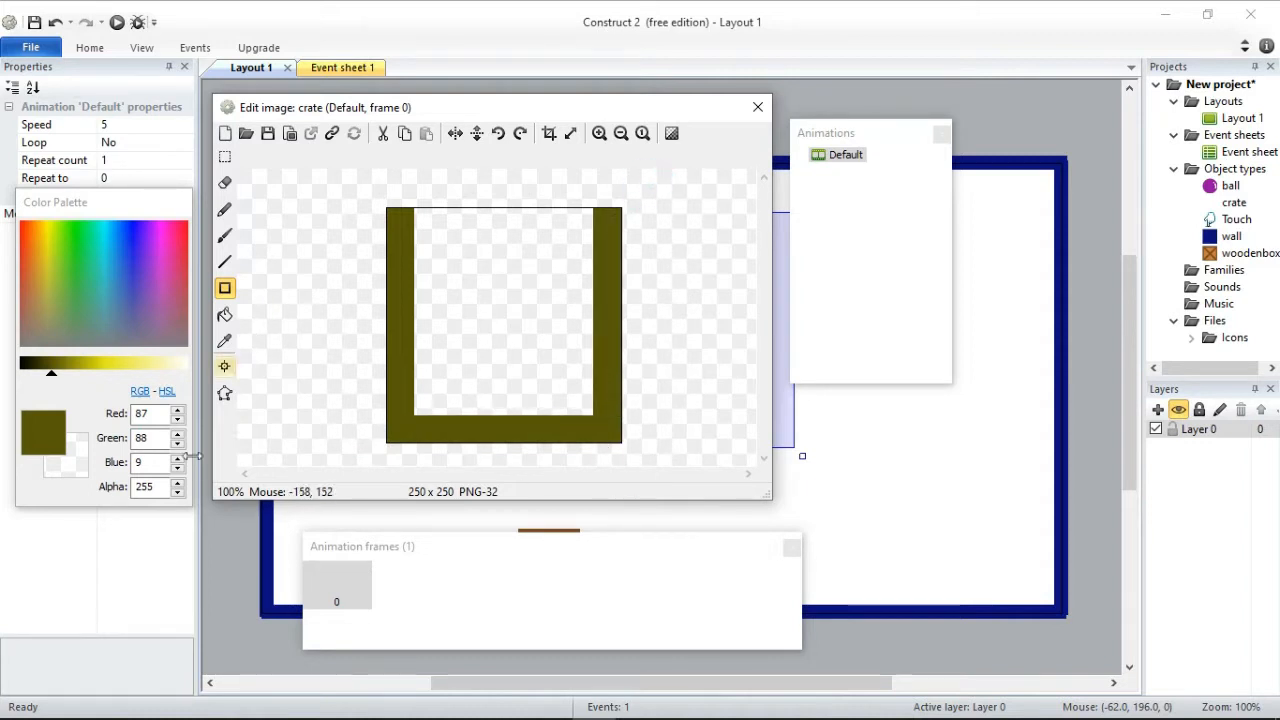
# Add points to the crate's collision polygon and shape it to follow the inner walls and floor of the U, leaving the interior open.
pyautogui.click(226, 394)
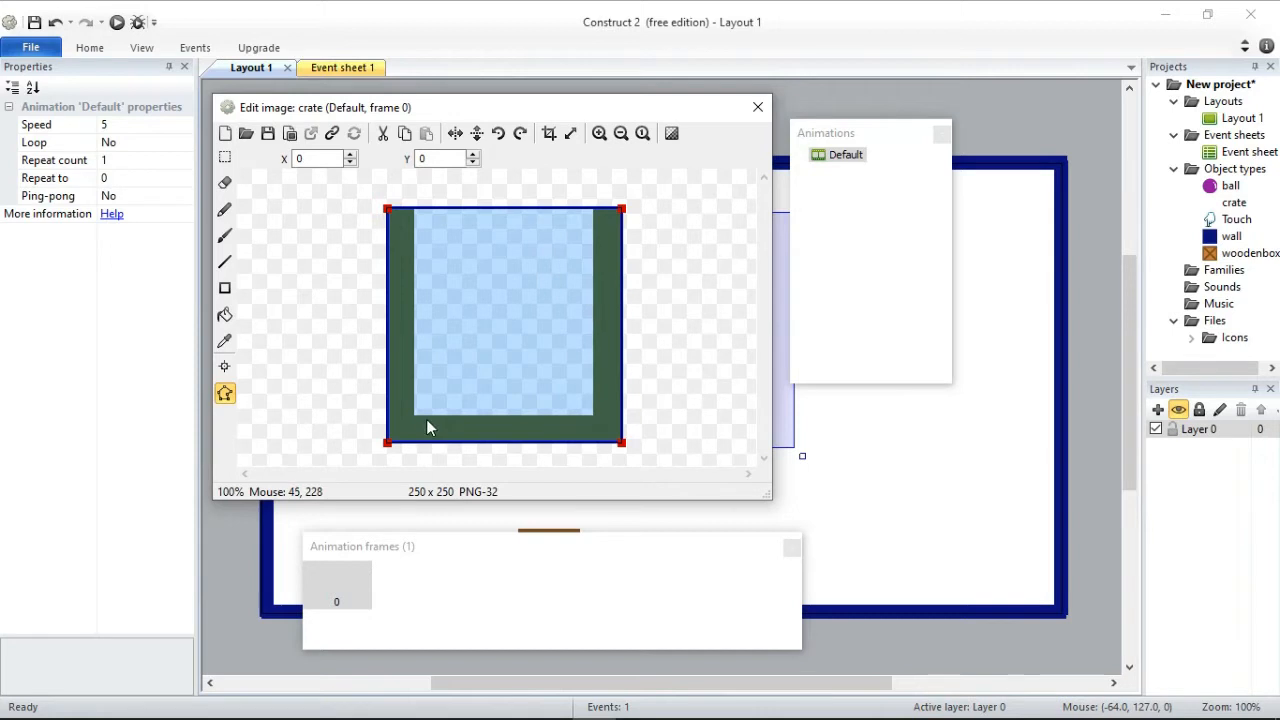
pyautogui.doubleClick(388, 210)
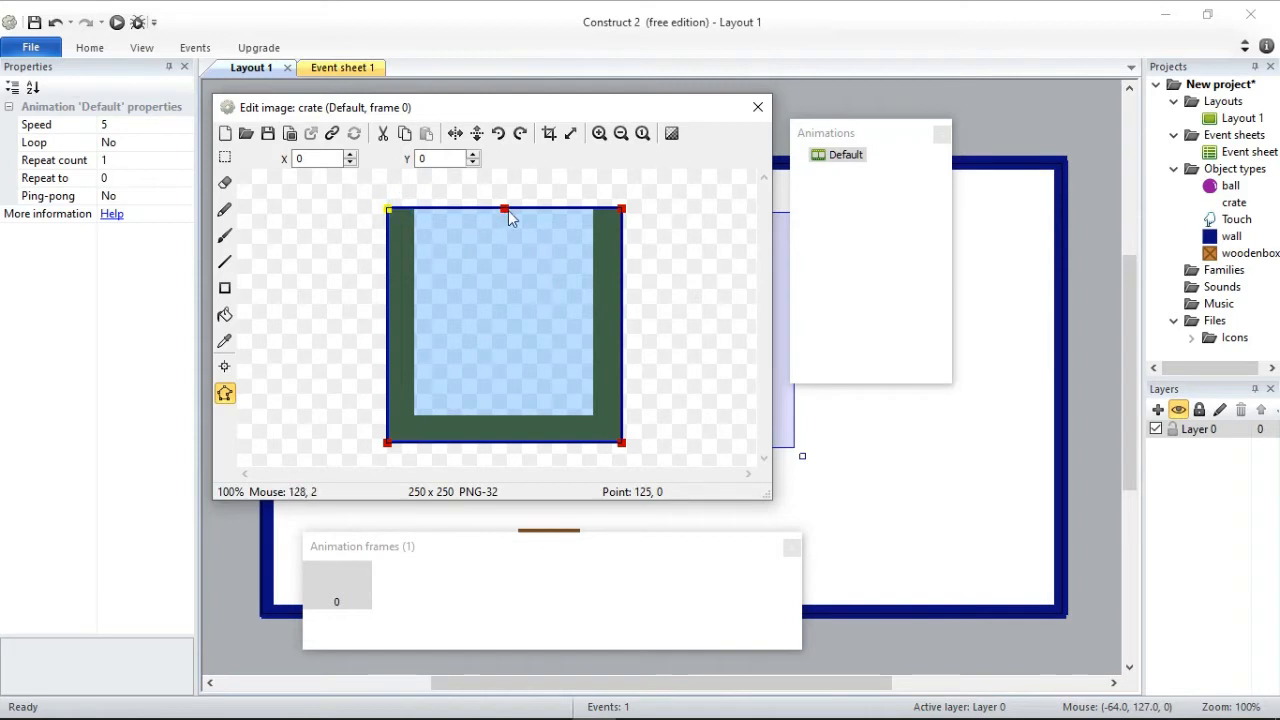
pyautogui.doubleClick(506, 211)
pyautogui.doubleClick(388, 210)
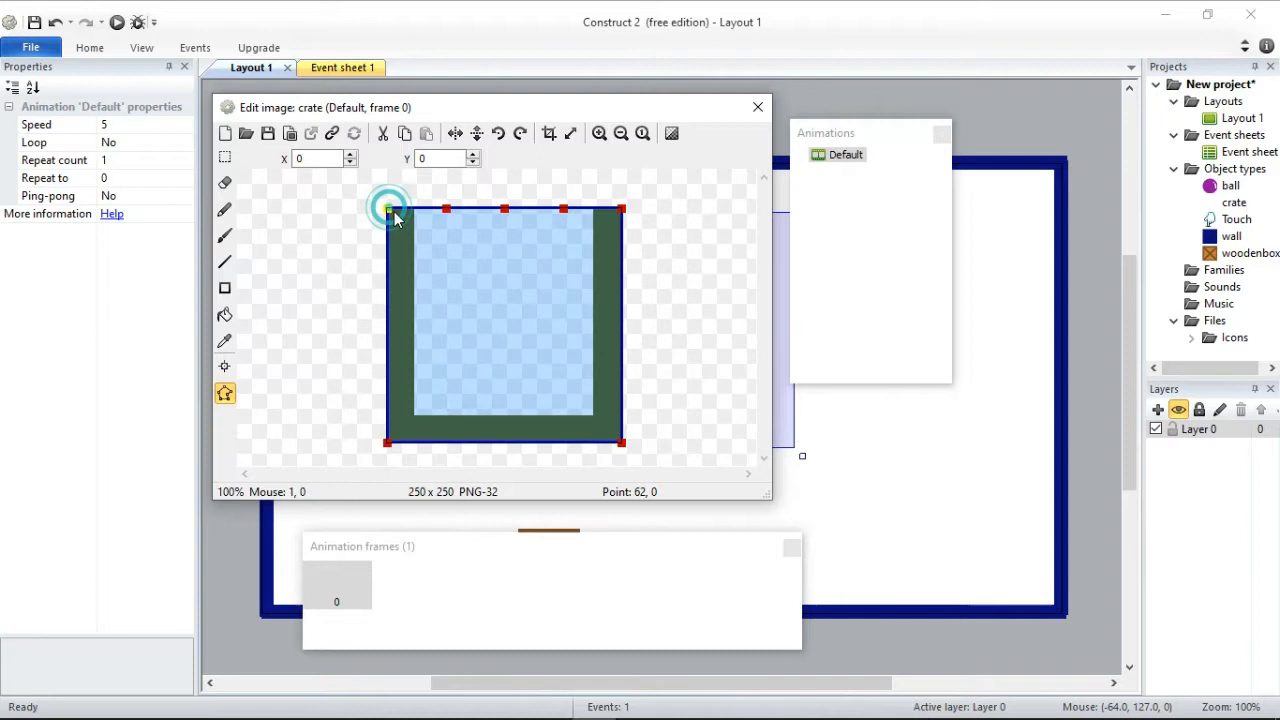
pyautogui.moveTo(448, 217); pyautogui.dragTo(415, 418)
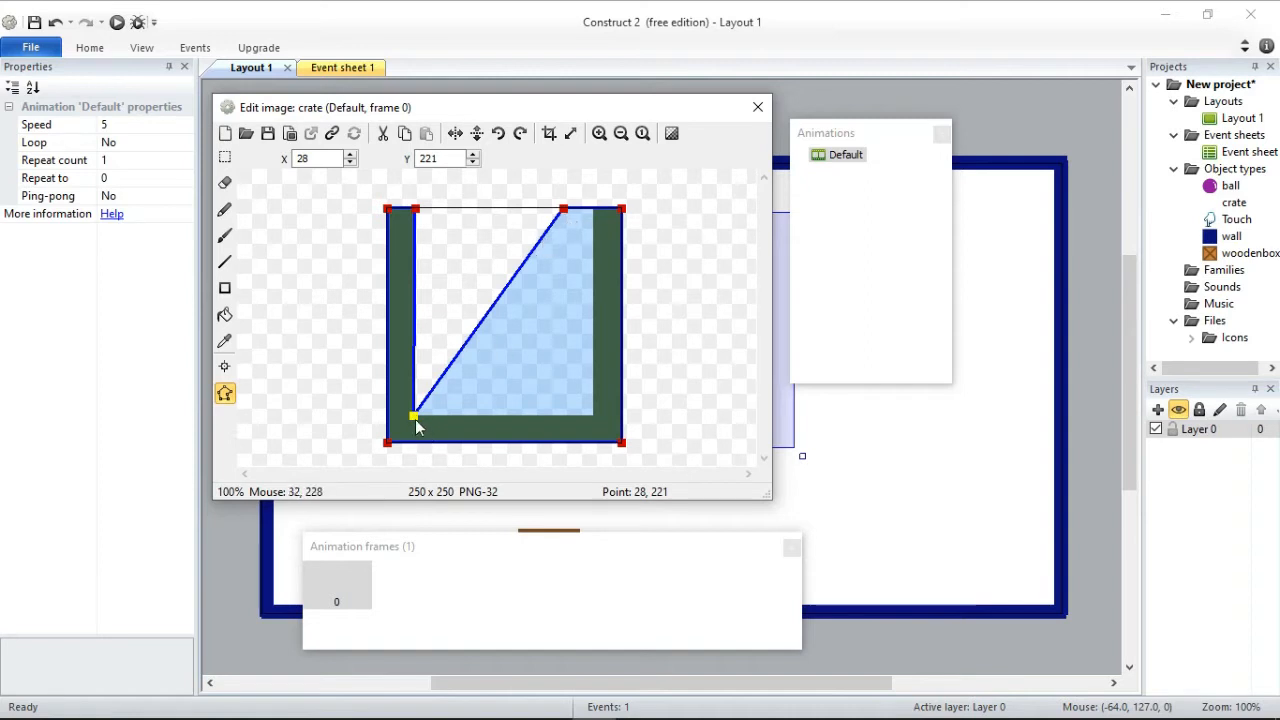
pyautogui.doubleClick(487, 312)
pyautogui.moveTo(487, 313); pyautogui.dragTo(596, 420)
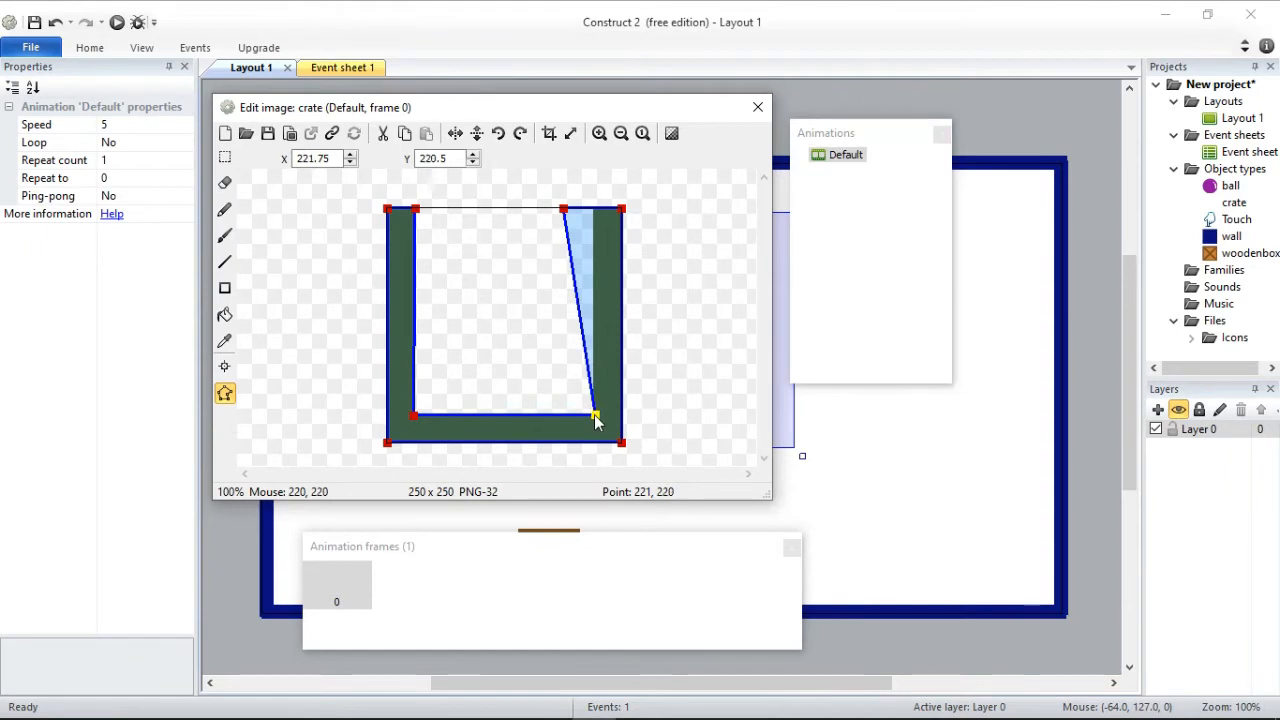
pyautogui.moveTo(566, 216); pyautogui.dragTo(594, 218)
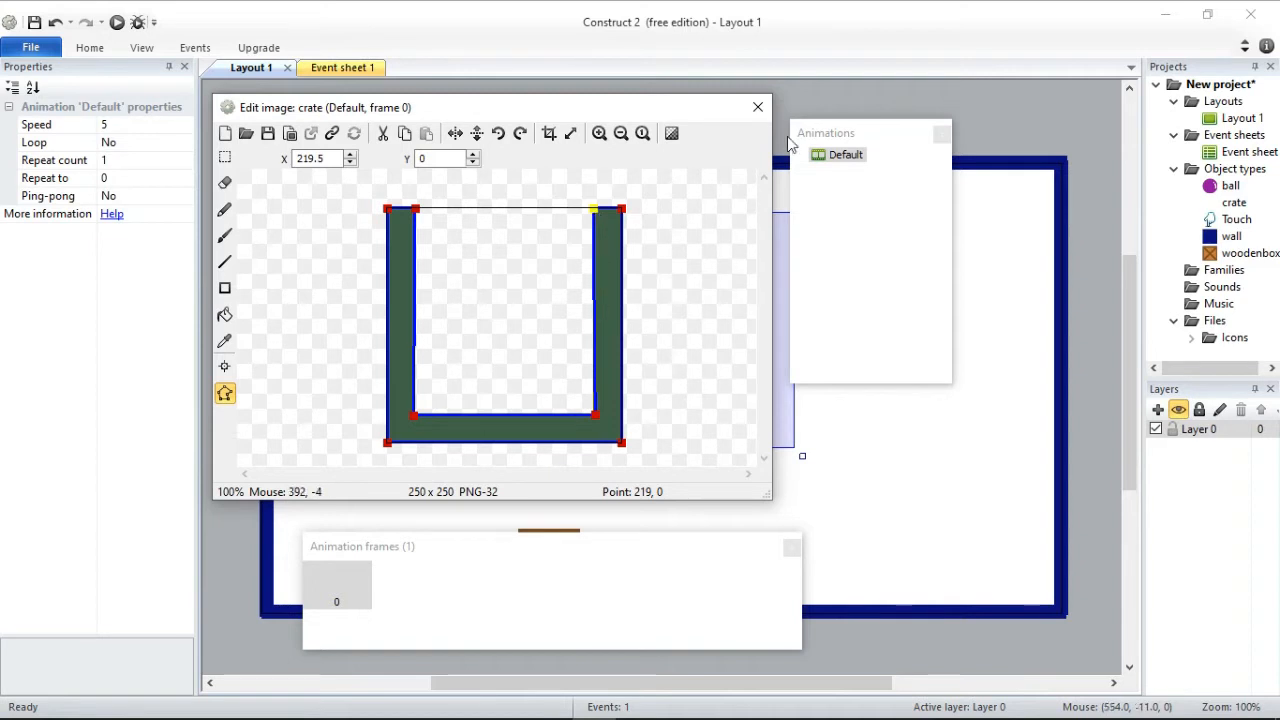
pyautogui.click(758, 107)
# Shrink the crate to about 109 by 109 and place it on the floor at position 483, 414, beside the stacked boxes.
pyautogui.moveTo(680, 251); pyautogui.dragTo(762, 420)
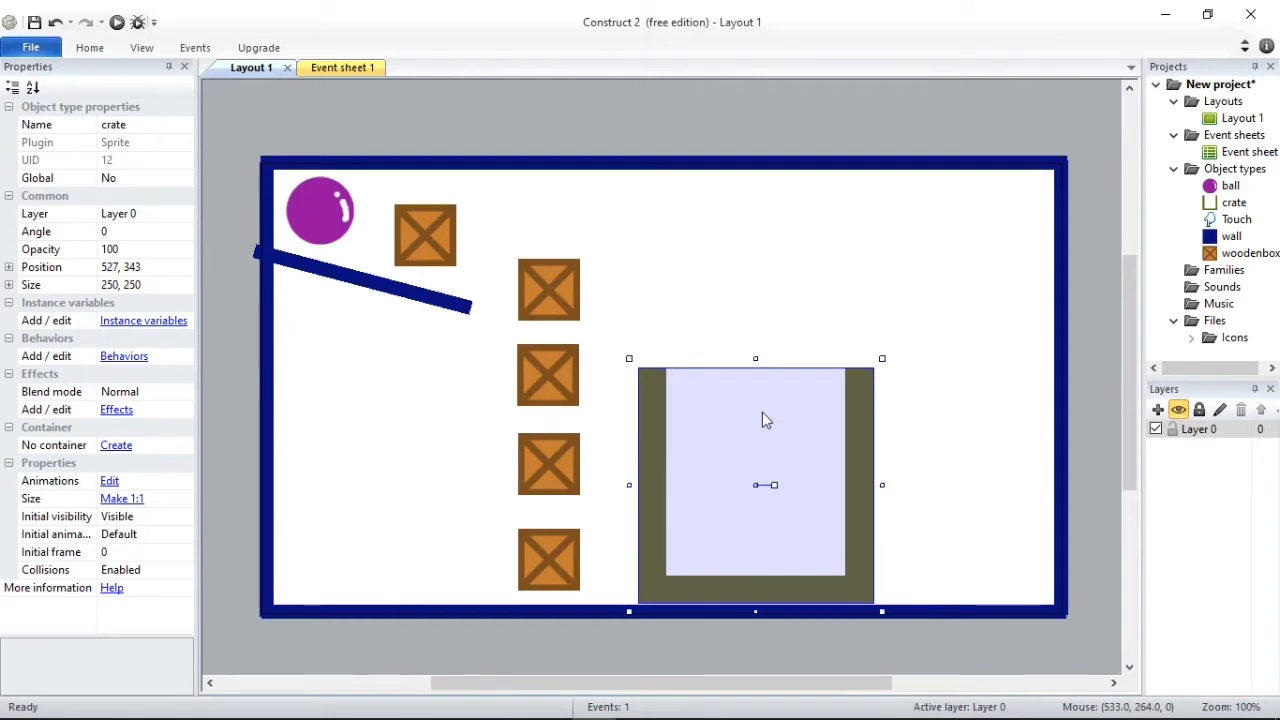
pyautogui.moveTo(629, 358); pyautogui.dragTo(697, 530)
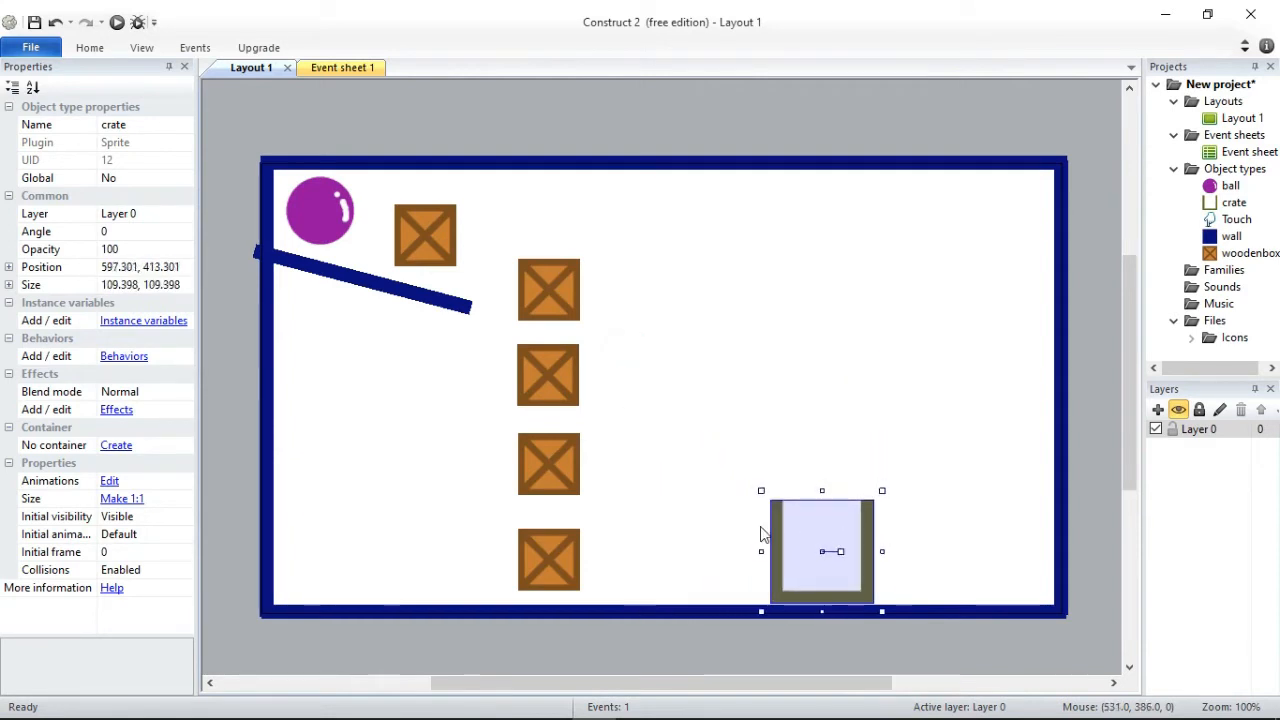
pyautogui.moveTo(783, 533); pyautogui.dragTo(692, 532)
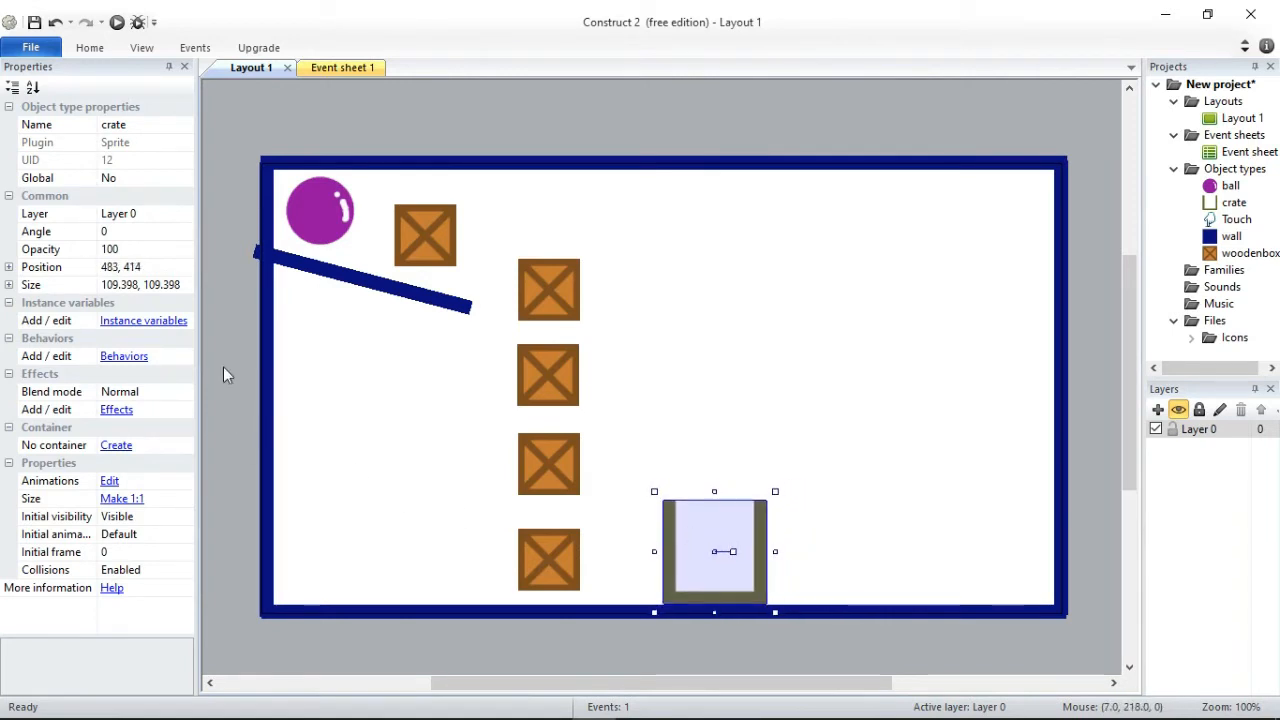
# Add the Physics behavior to the crate sprite.
pyautogui.click(134, 357)
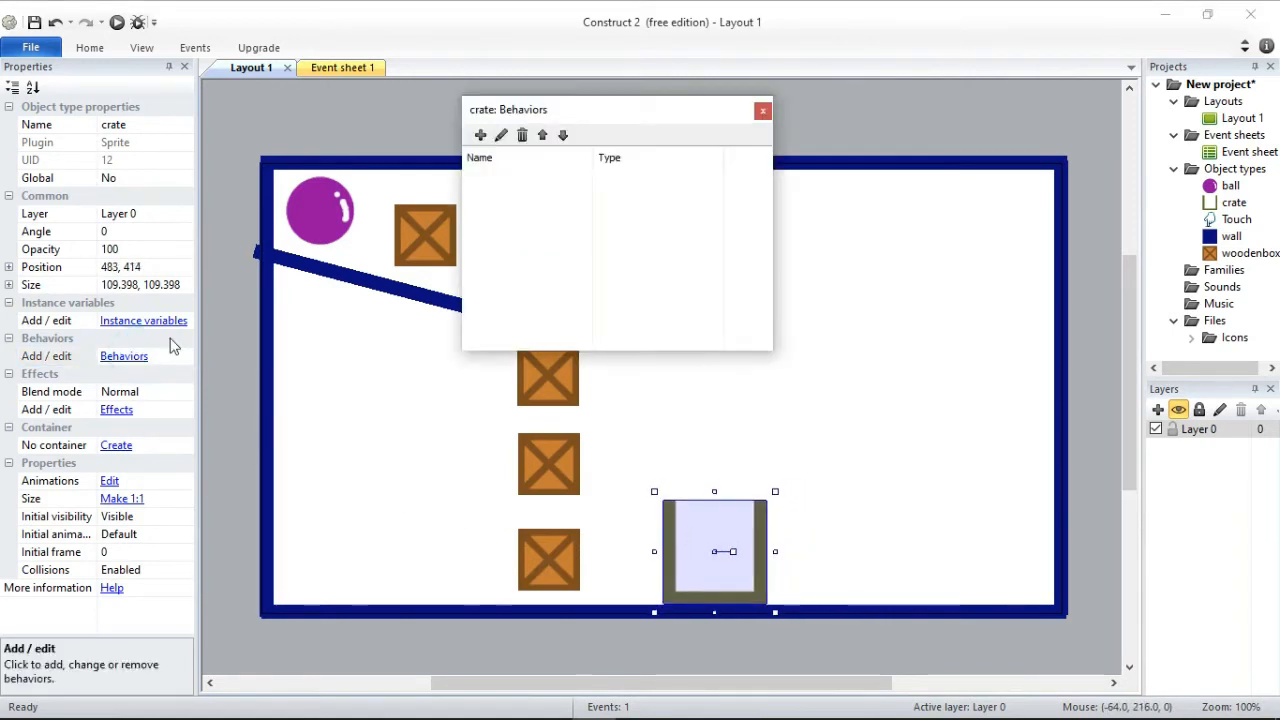
pyautogui.click(480, 135)
pyautogui.scroll(-5, 515, 373)
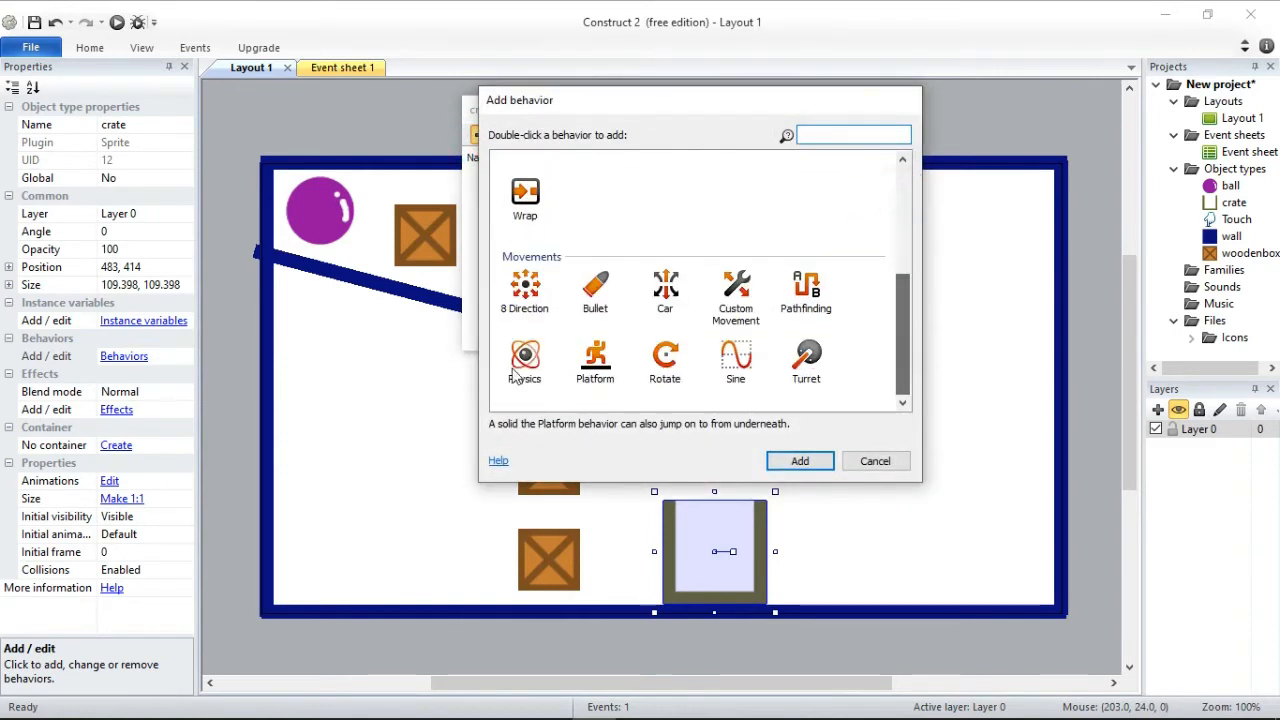
pyautogui.click(530, 362)
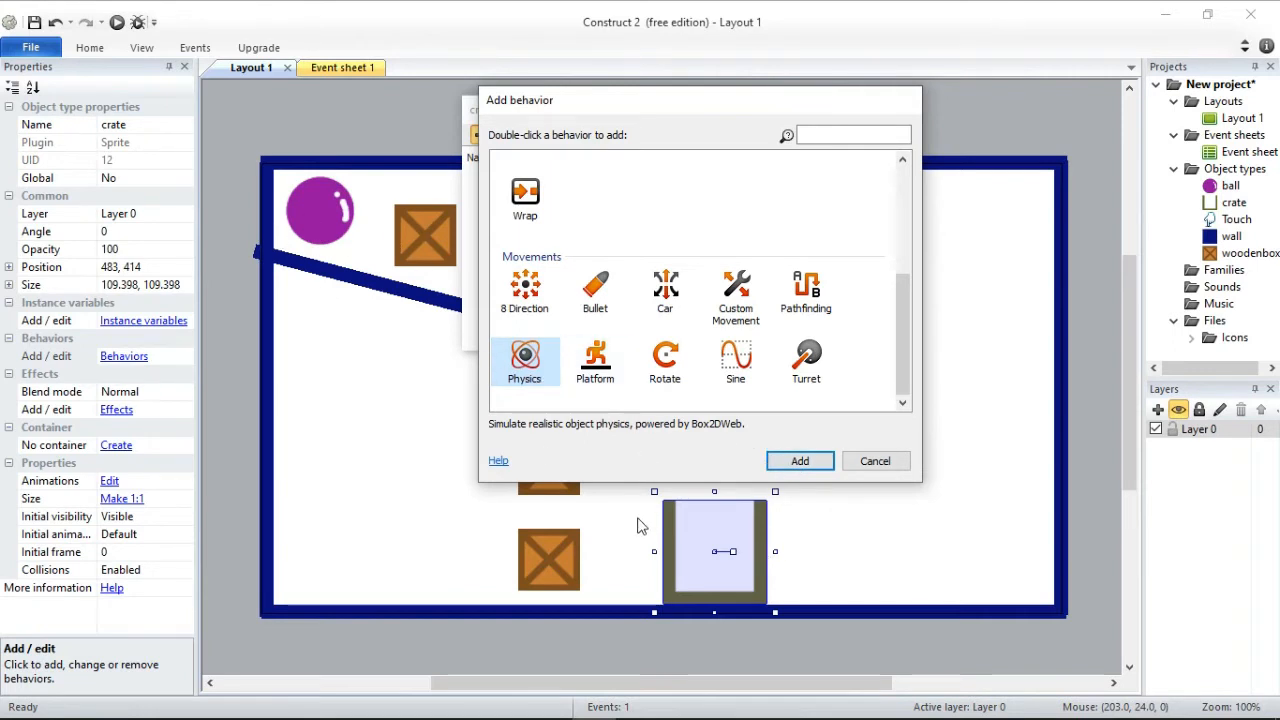
pyautogui.click(800, 461)
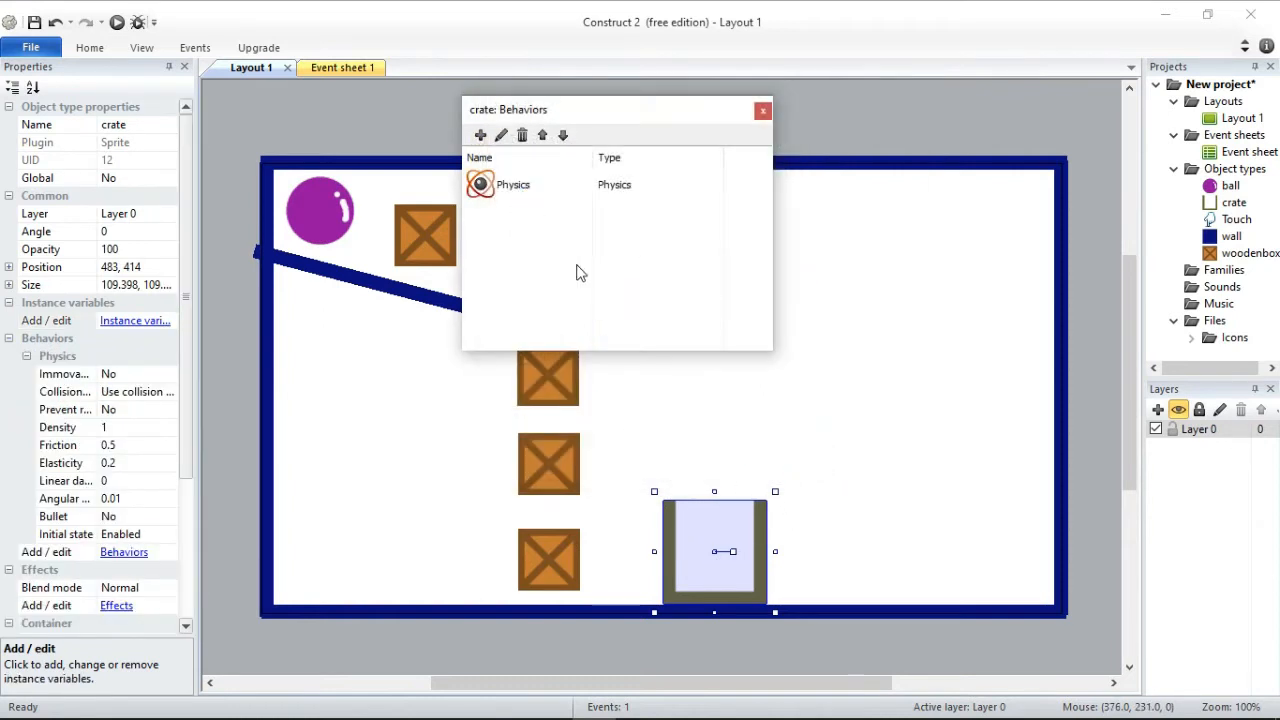
pyautogui.click(762, 113)
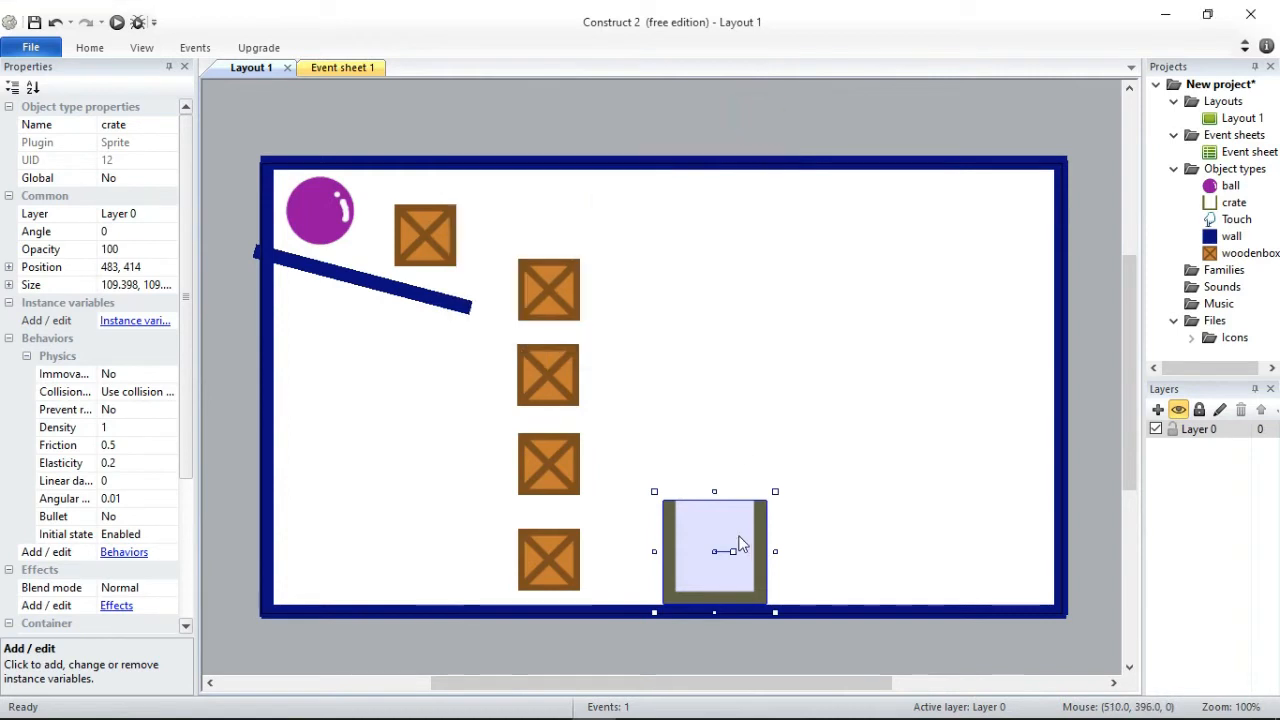
# Set the crate's Physics property Immovable to Yes.
pyautogui.click(110, 374)
pyautogui.click(168, 374)
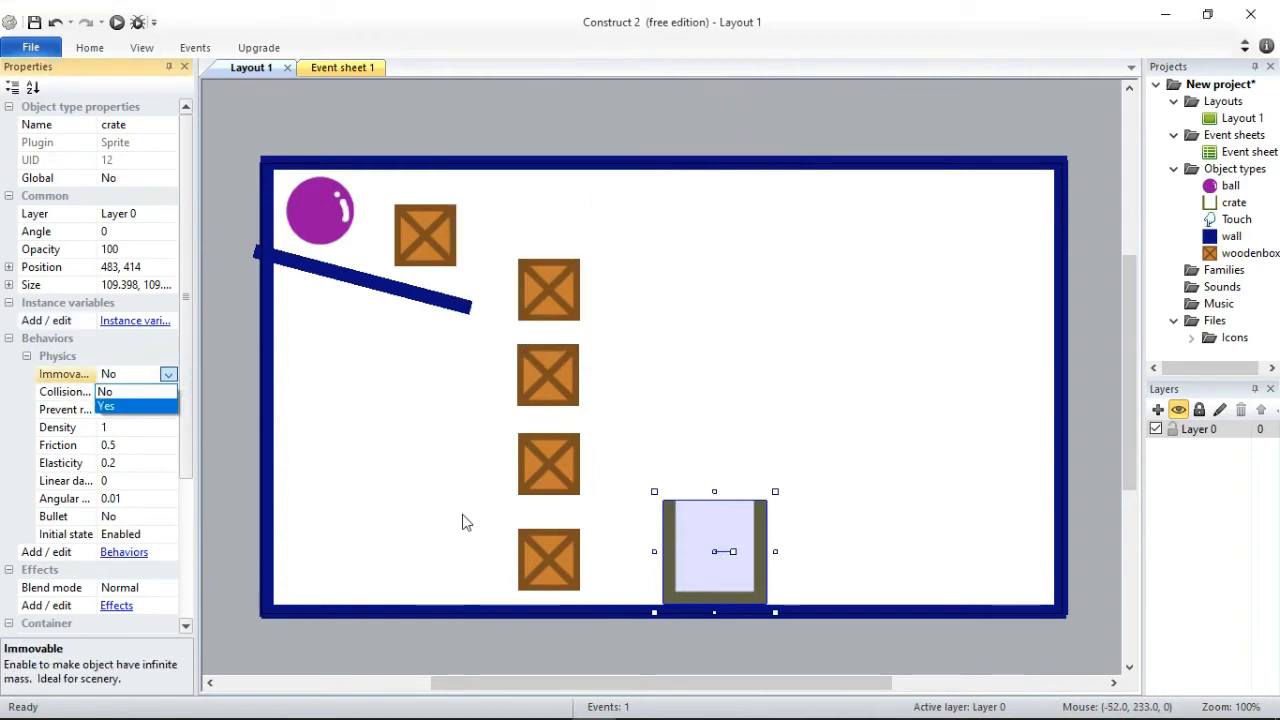
pyautogui.click(117, 408)
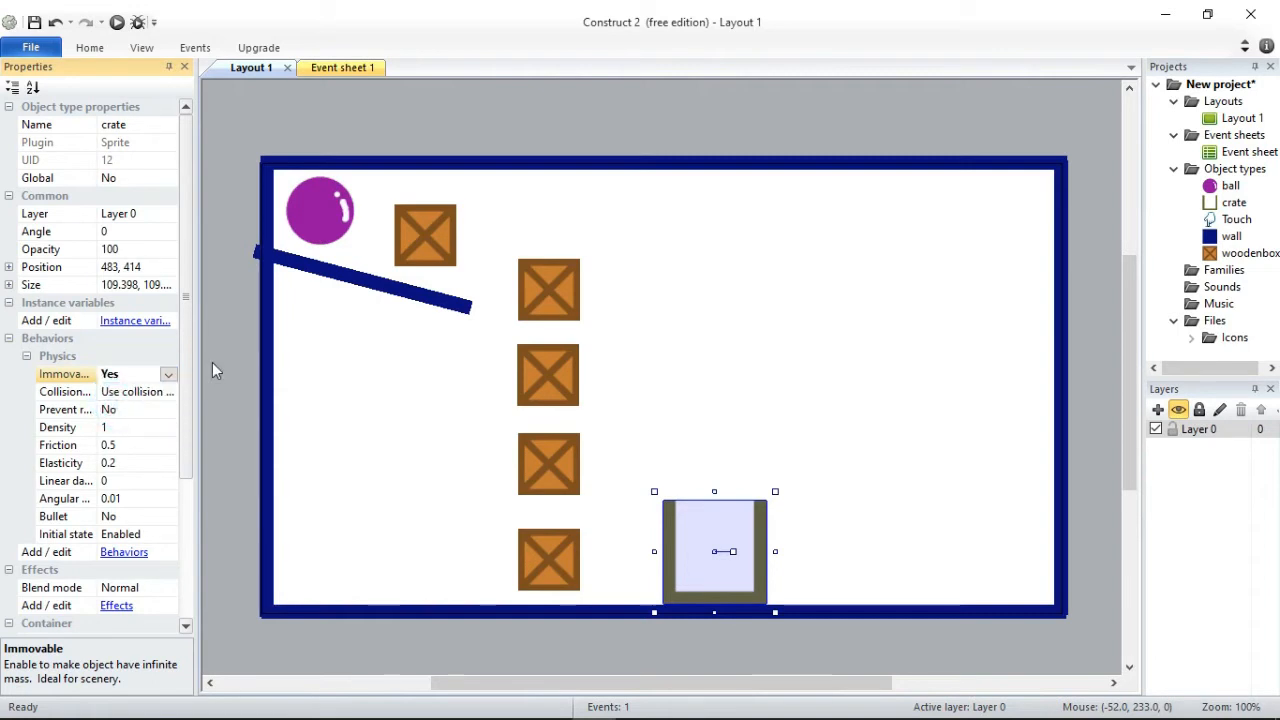
pyautogui.click(224, 352)
# Move the ball closer to the box on the ramp, and resize the crate to 116 by 104 at position 474, 419.
pyautogui.moveTo(324, 223); pyautogui.dragTo(355, 239)
pyautogui.click(680, 534)
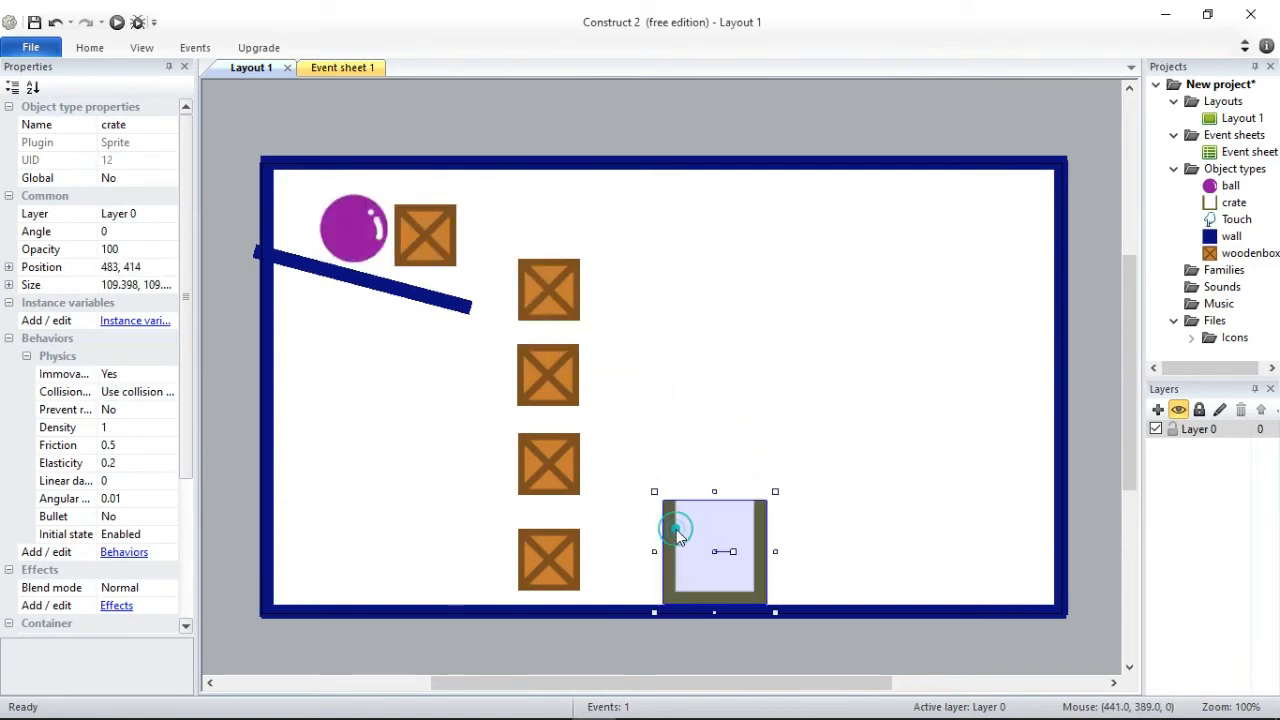
pyautogui.moveTo(655, 552); pyautogui.dragTo(646, 552)
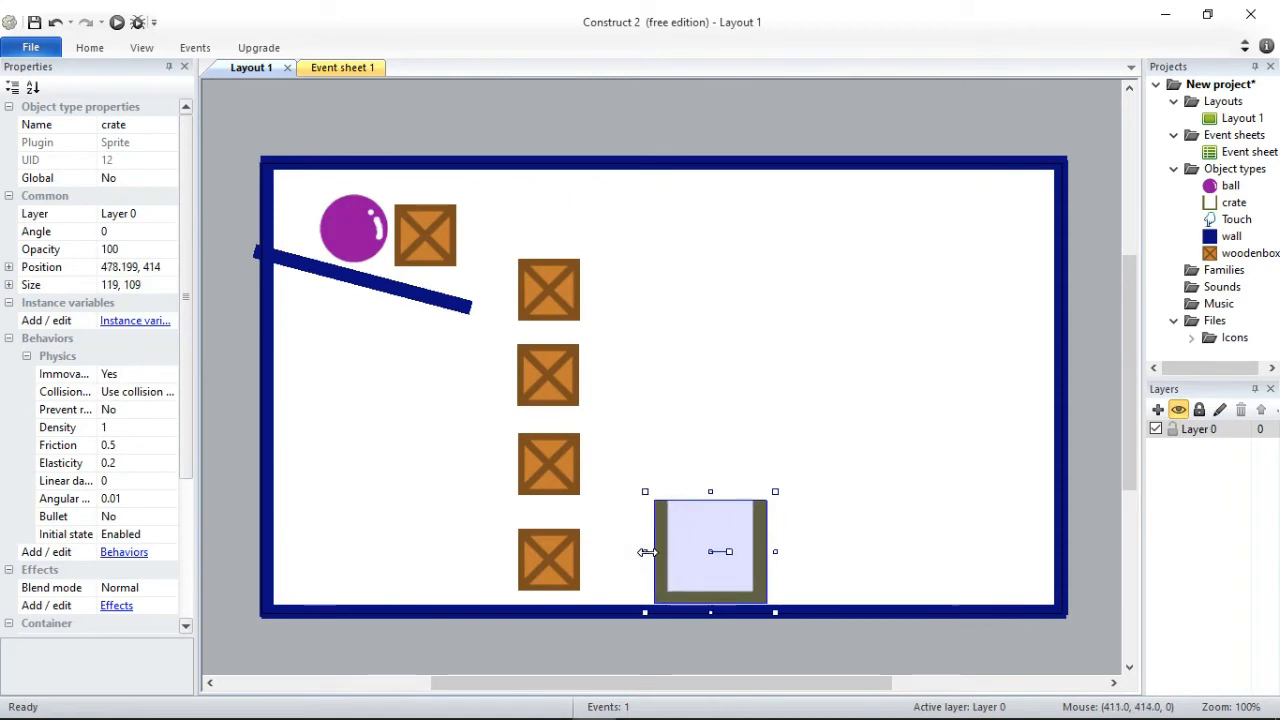
pyautogui.moveTo(775, 490); pyautogui.dragTo(772, 495)
pyautogui.moveTo(707, 536); pyautogui.dragTo(705, 530)
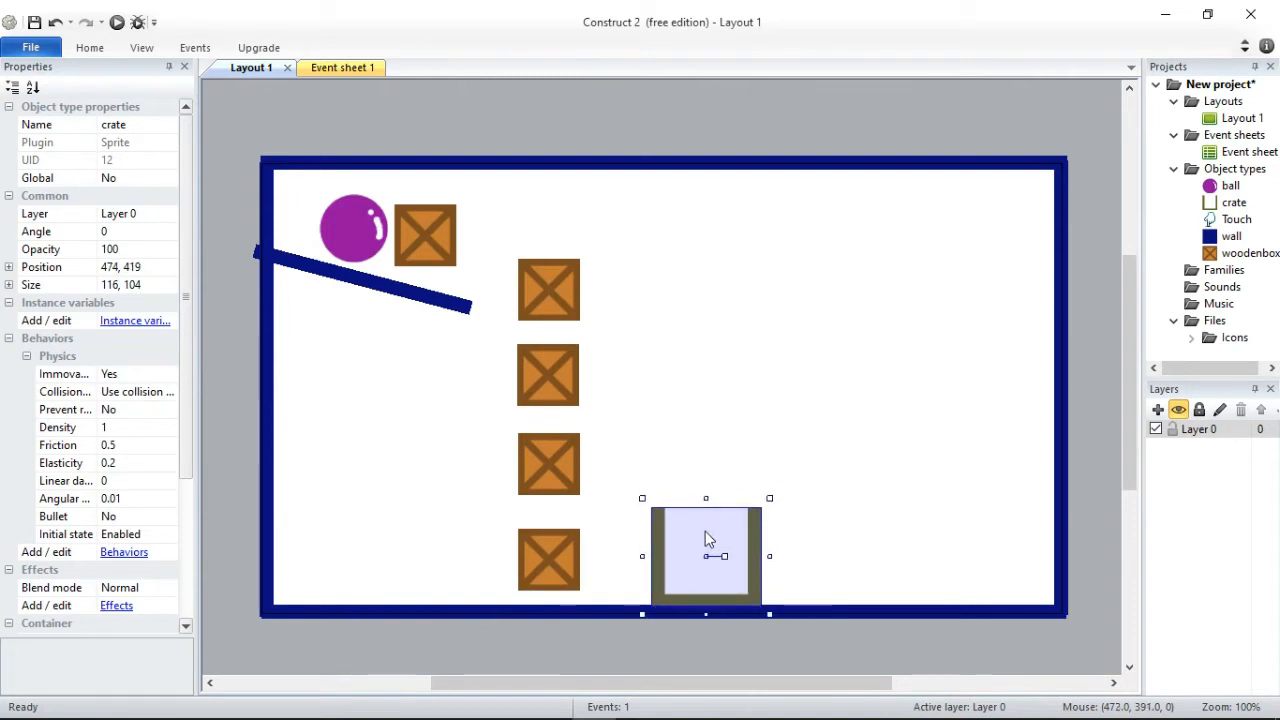
pyautogui.click(720, 633)
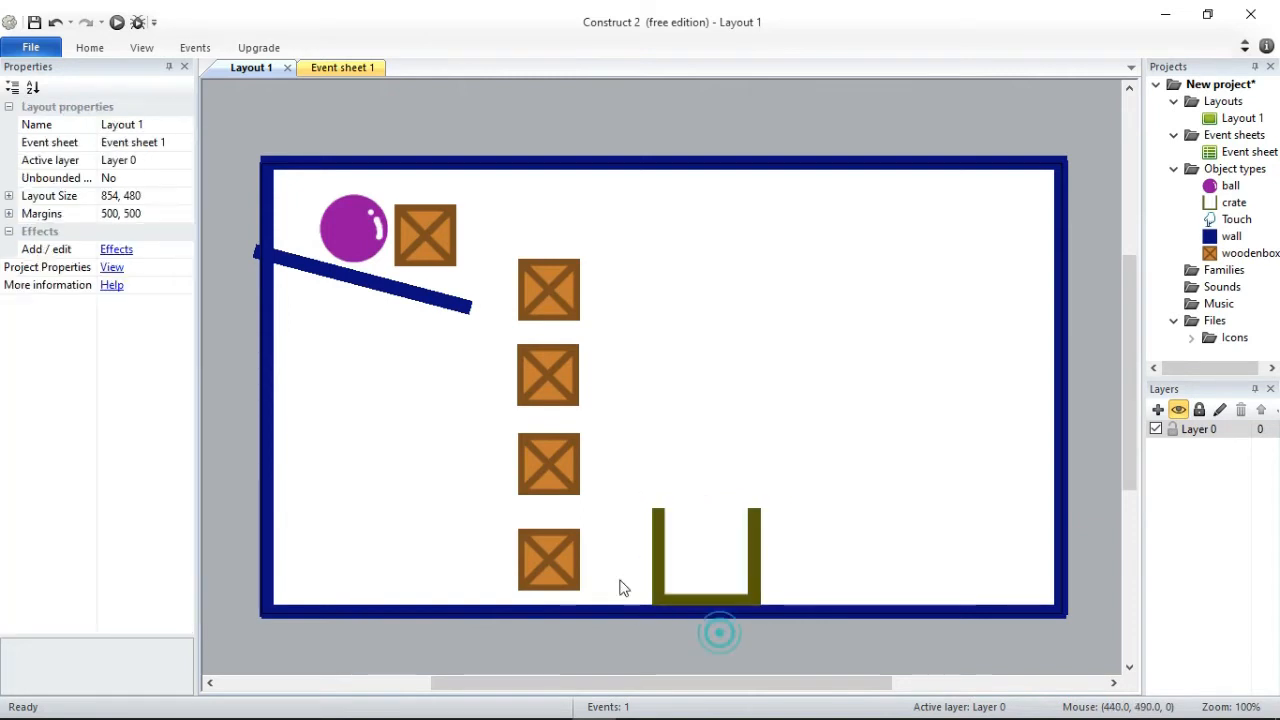
# Preview the layout in Chrome and test the ball's roll by destroying the ramp box and the top box of the stack.
pyautogui.click(117, 23)
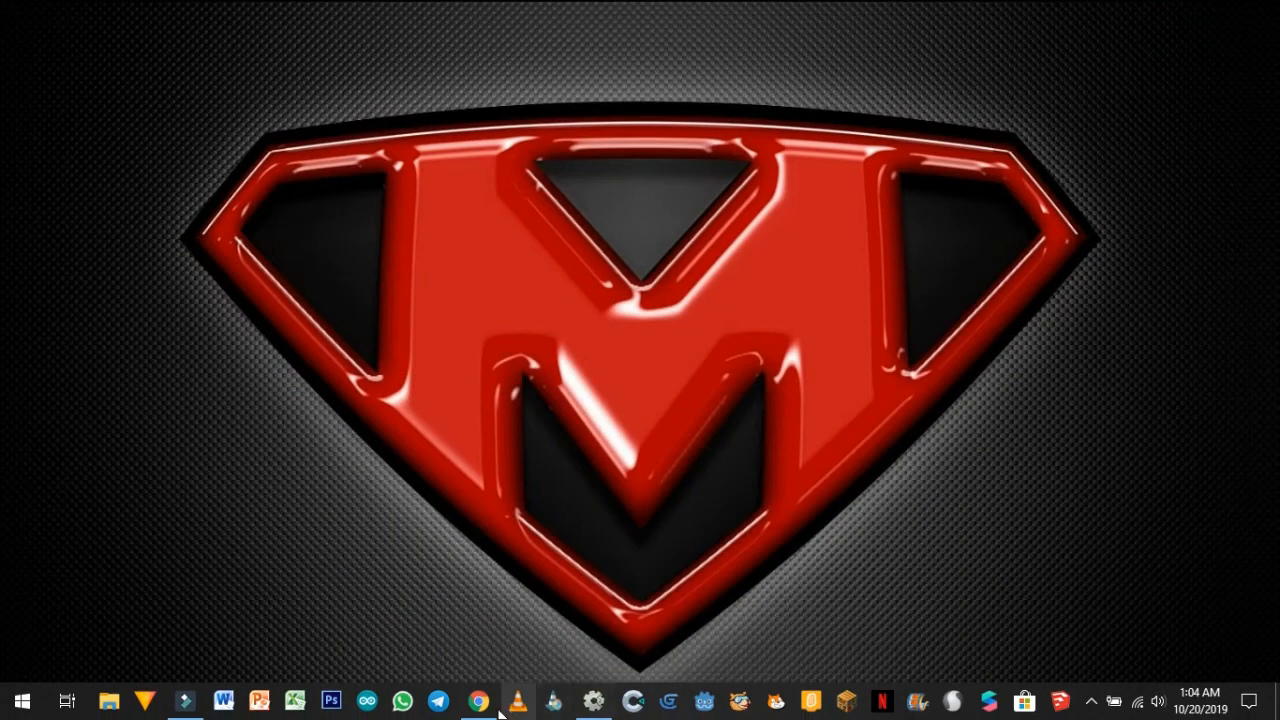
pyautogui.click(481, 702)
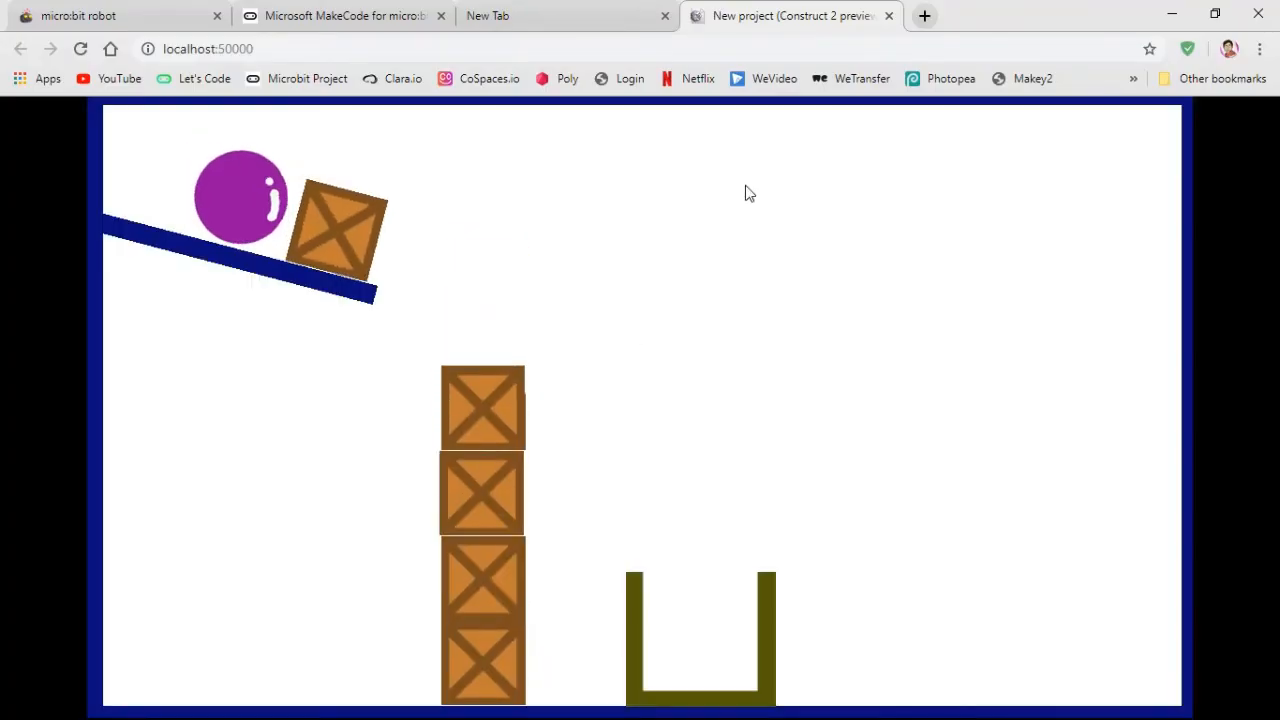
pyautogui.click(345, 252)
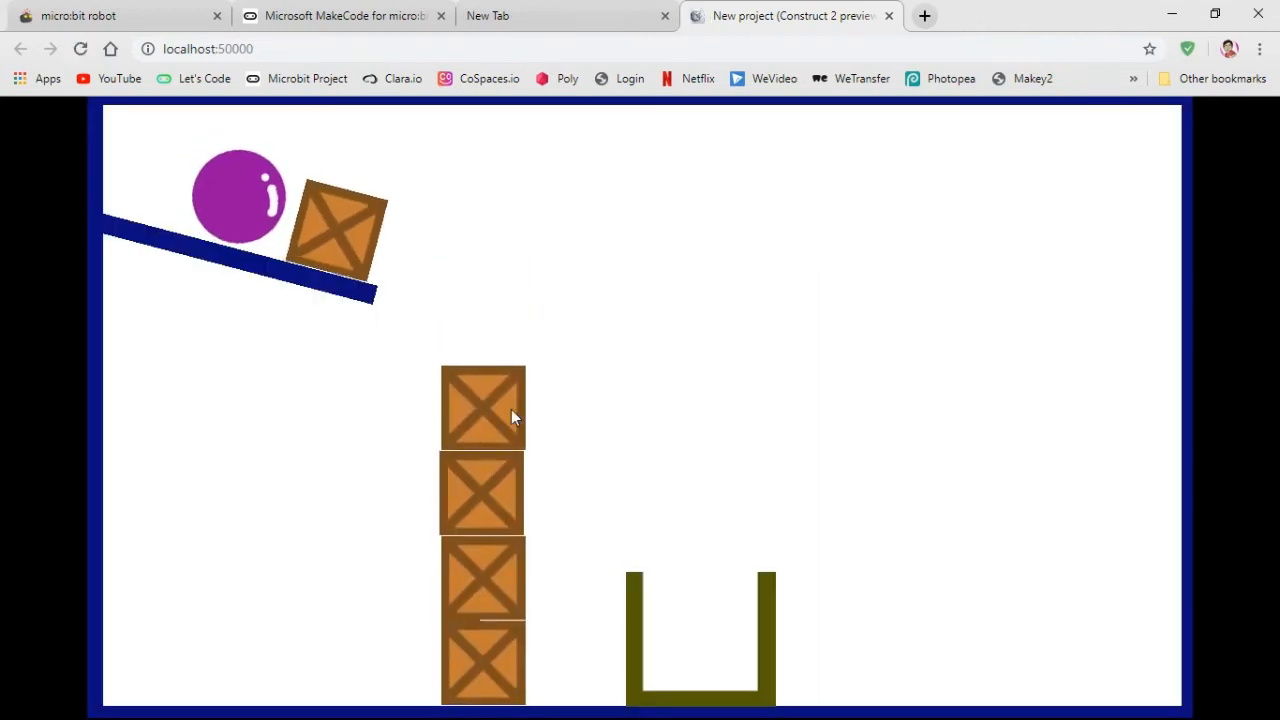
pyautogui.click(511, 409)
pyautogui.click(352, 218)
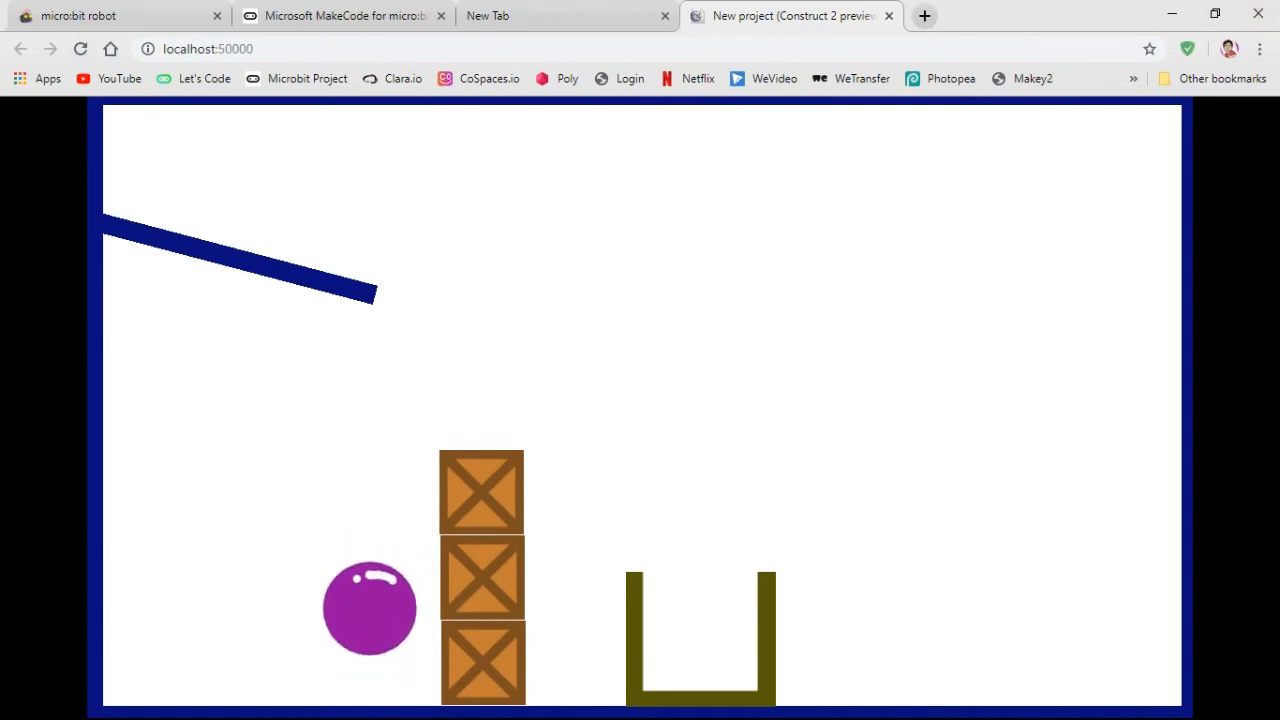
# Return to Construct 2 and set the ball's Physics elasticity to 0.6.
pyautogui.click(1172, 14)
pyautogui.click(594, 702)
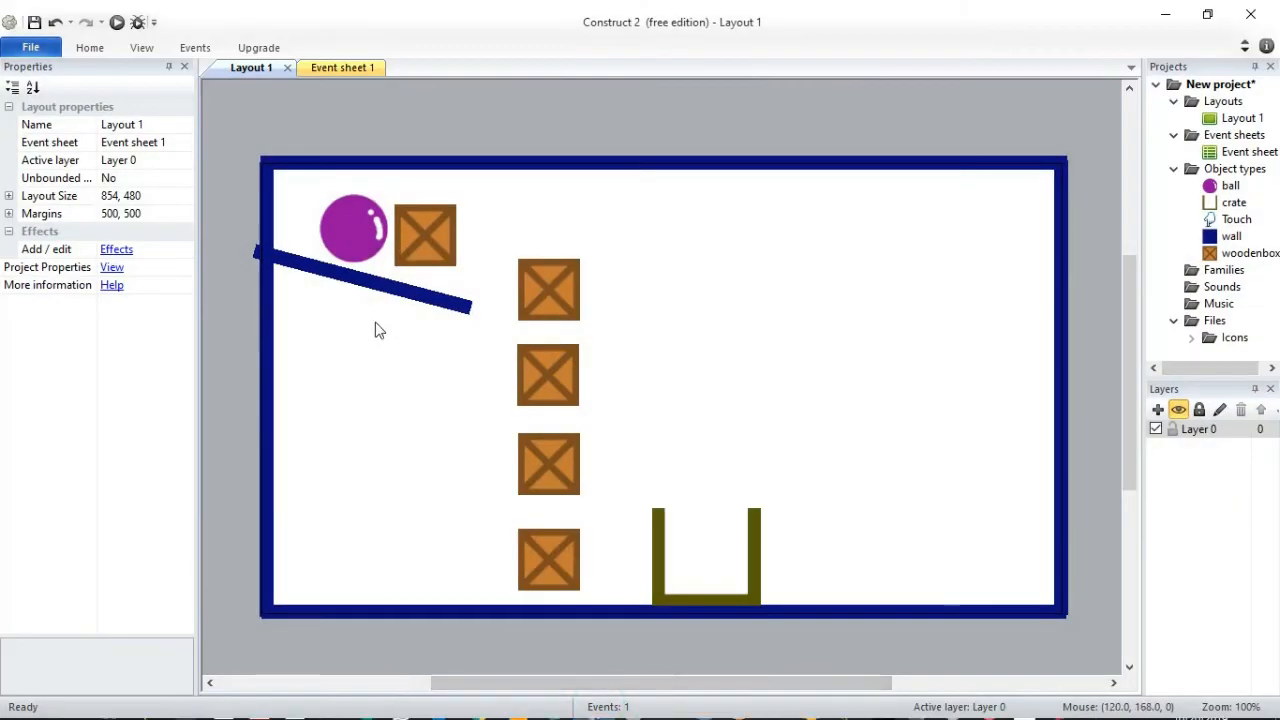
pyautogui.click(340, 248)
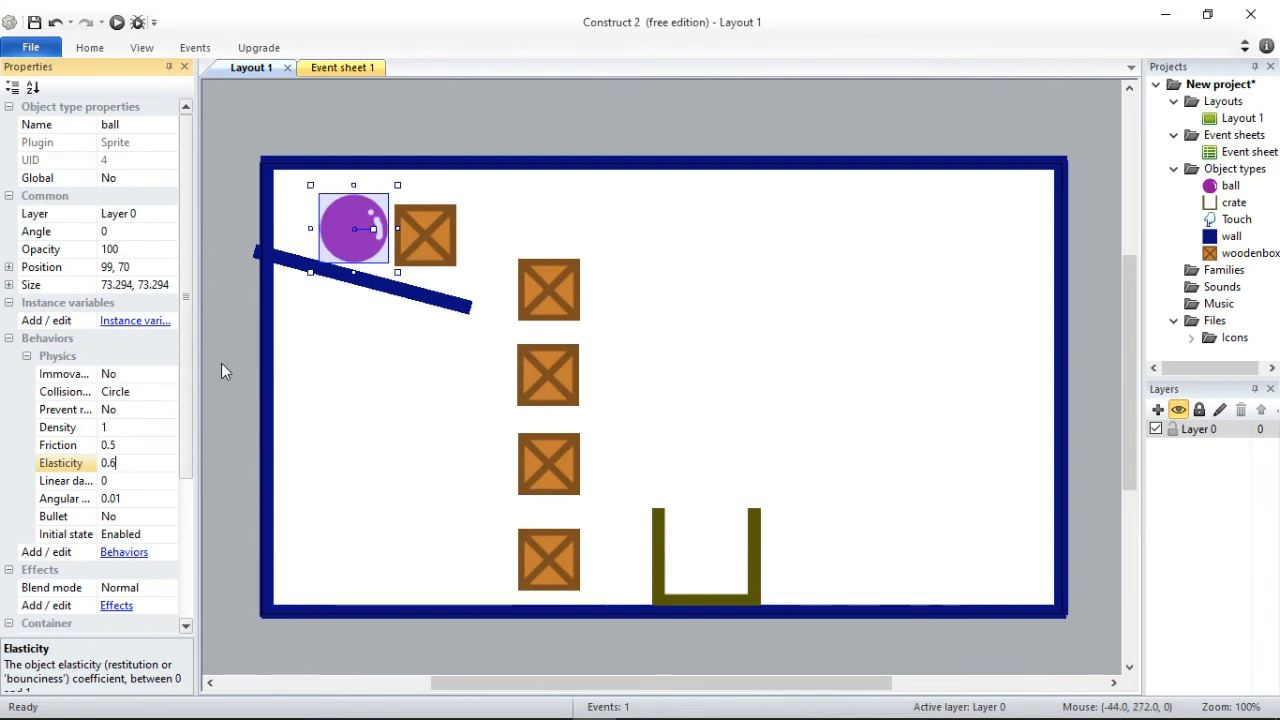
pyautogui.click(258, 128)
# Preview the layout again in Chrome and test the ball's new bounciness by destroying the top stacked box and the ramp box.
pyautogui.click(117, 22)
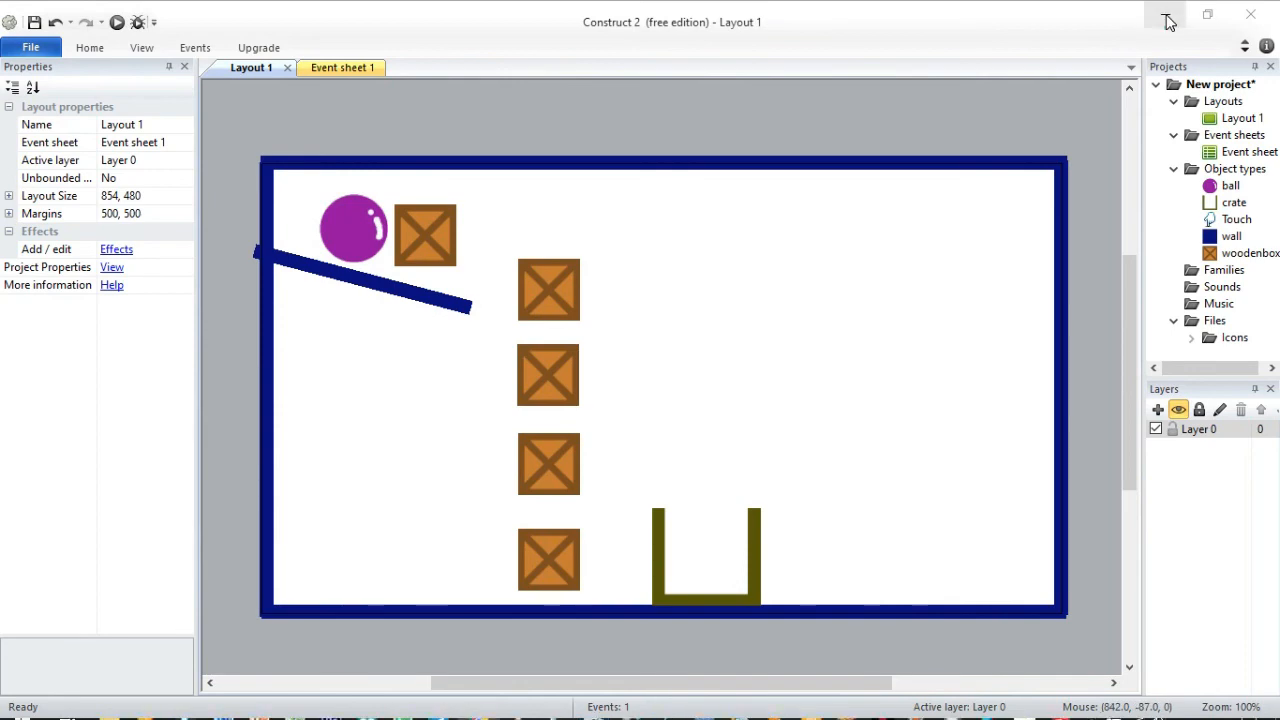
pyautogui.click(1169, 20)
pyautogui.click(479, 703)
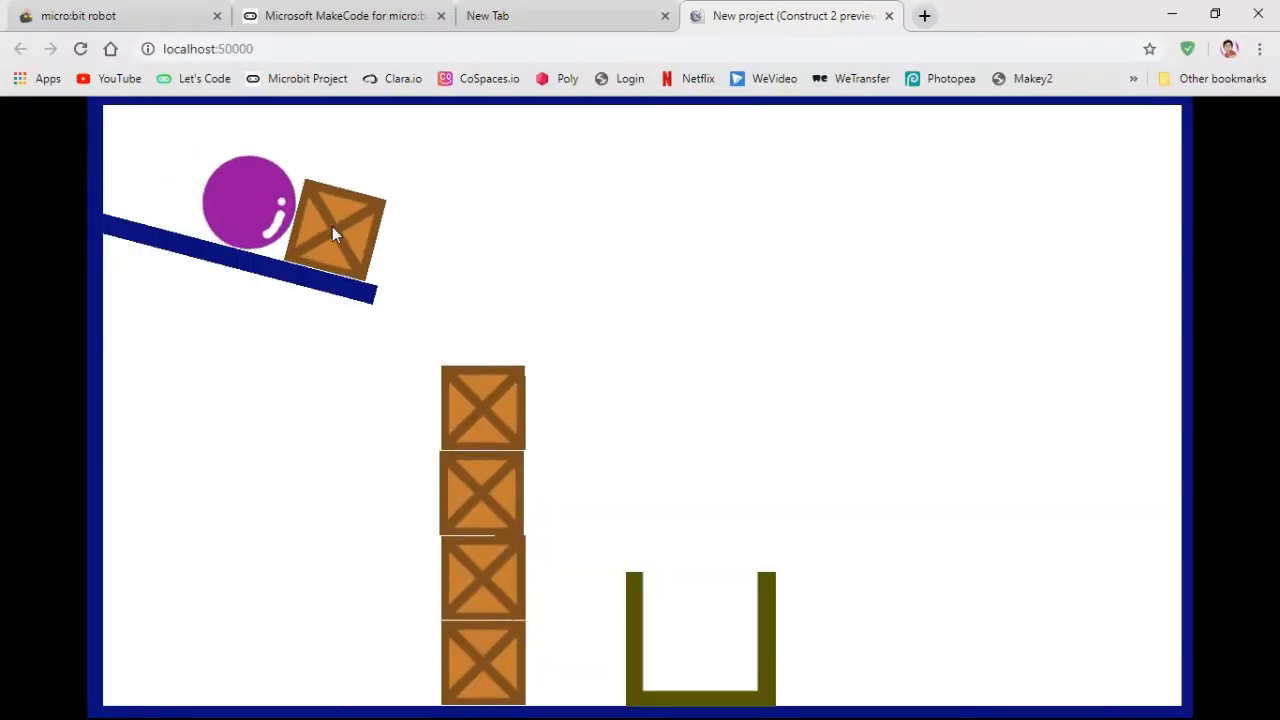
pyautogui.click(332, 226)
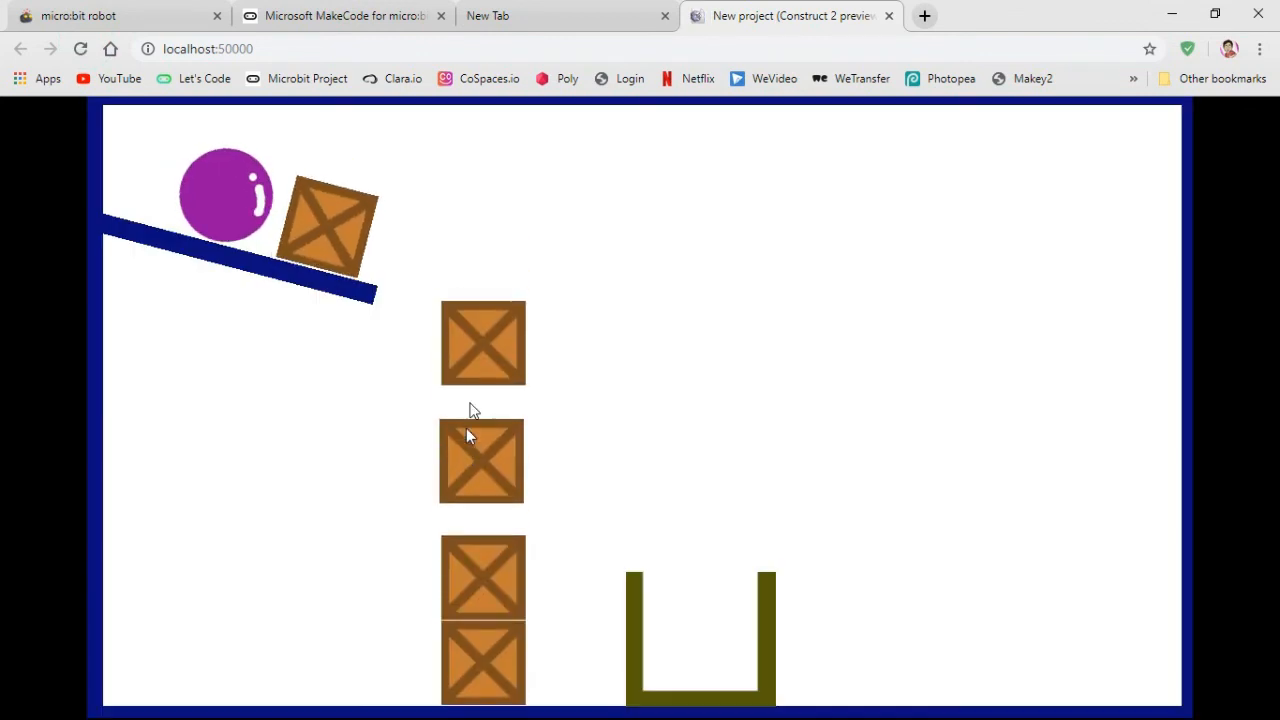
pyautogui.click(490, 400)
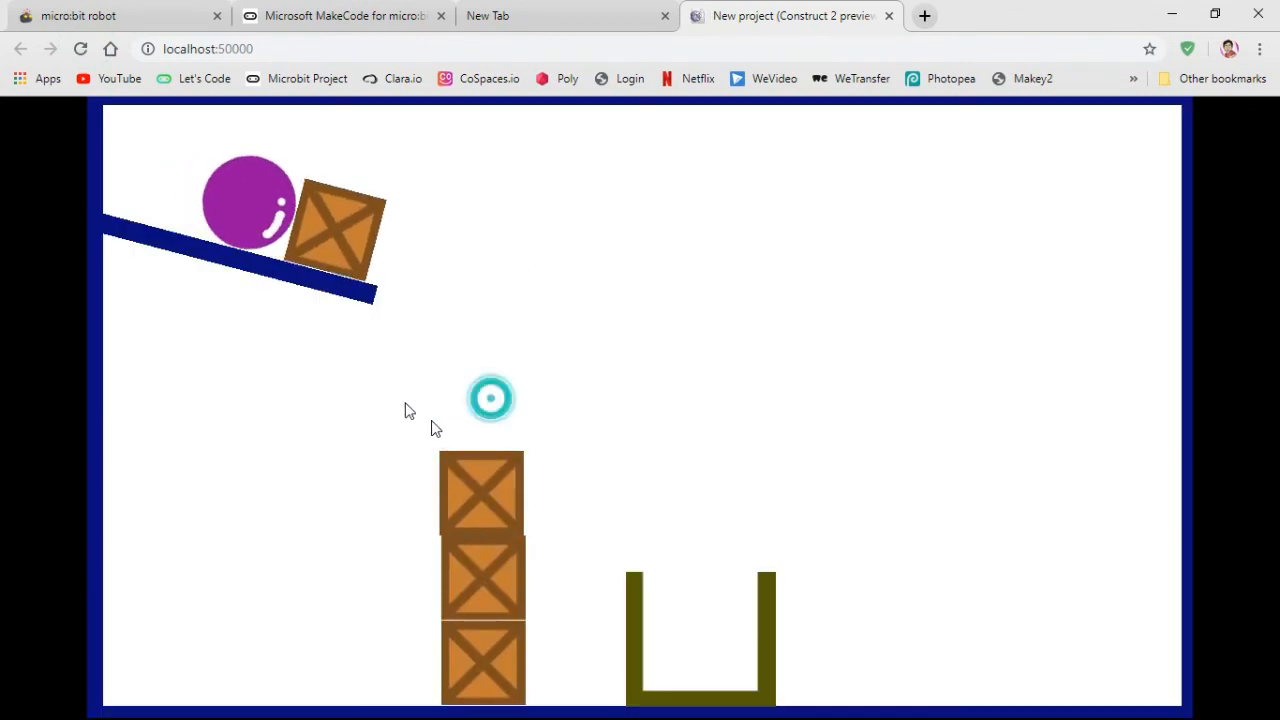
pyautogui.click(353, 252)
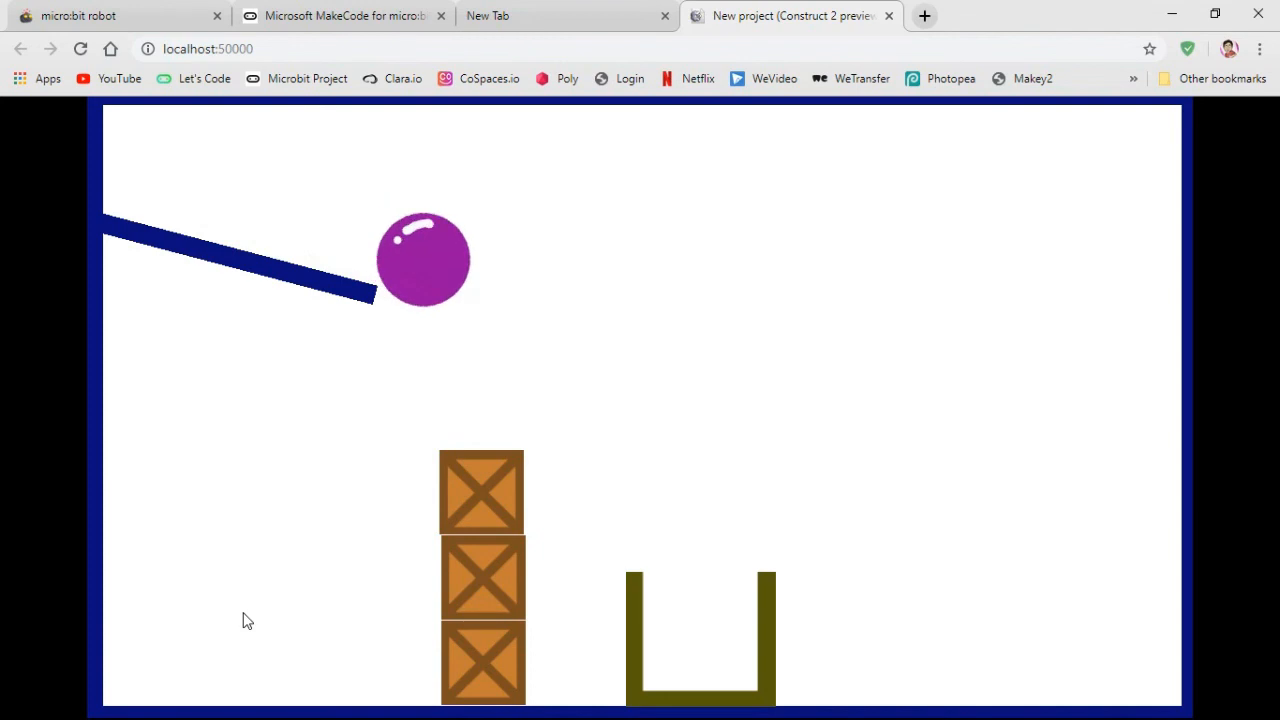